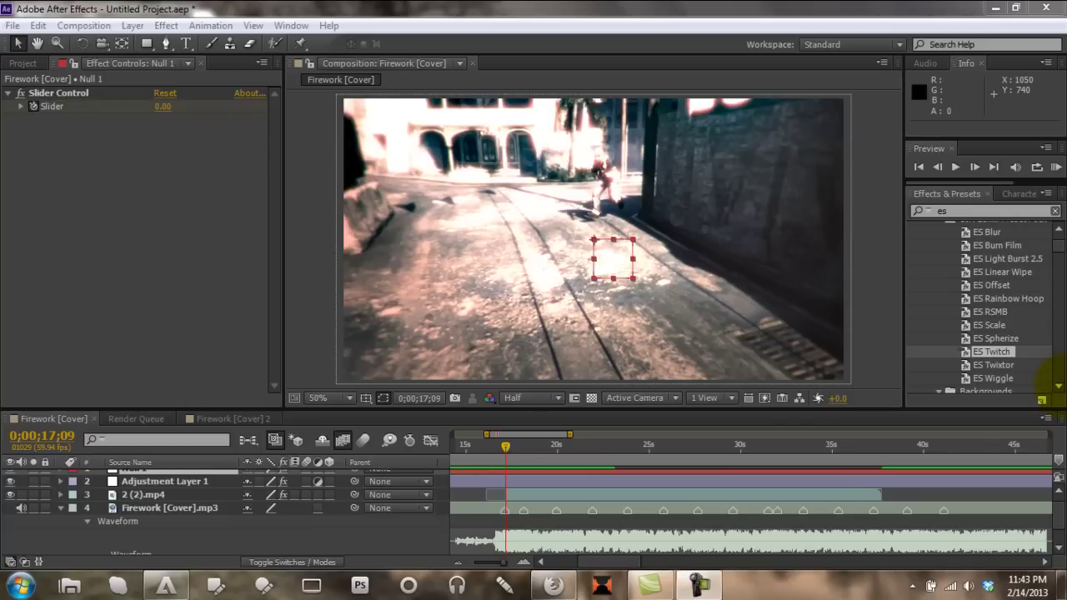
Clear the effects search, then play a RAM preview of the Firework [Cover] composition and scrub through its clip
click(1054, 211)
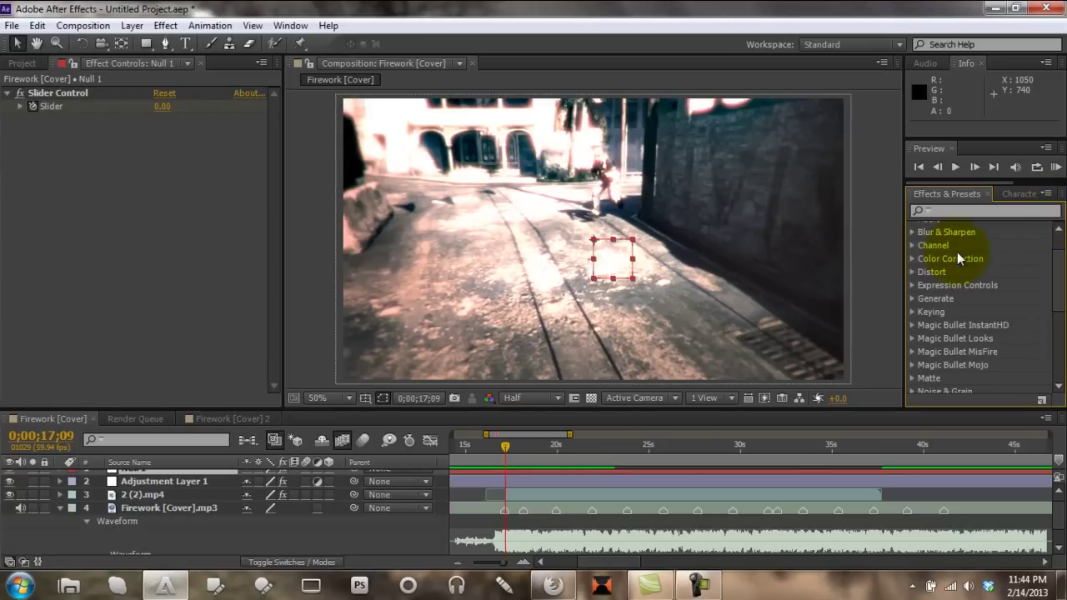
scroll(950, 334, up, 2)
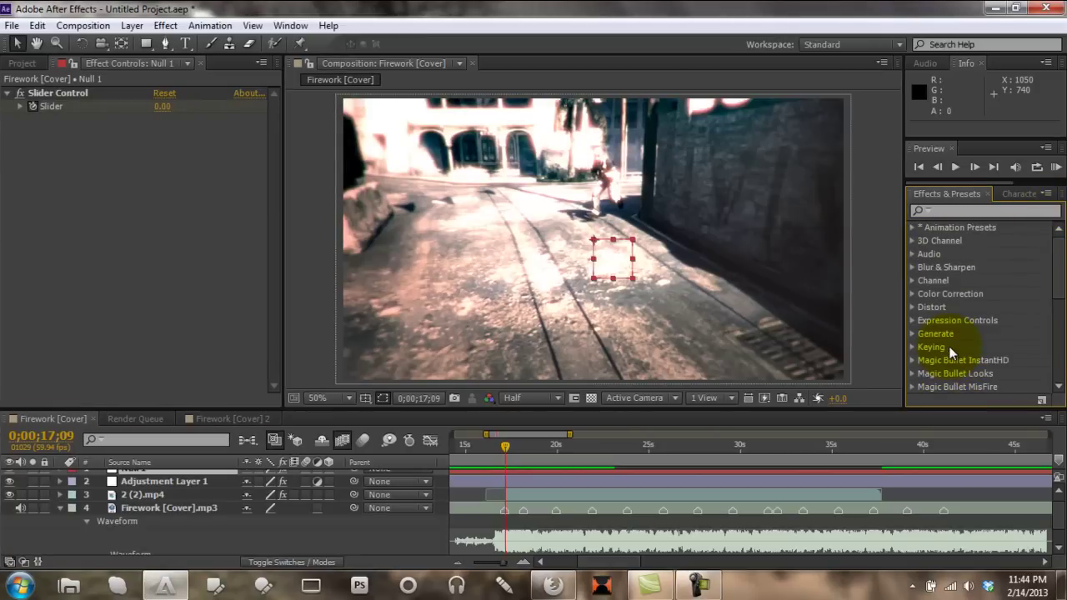
click(1055, 167)
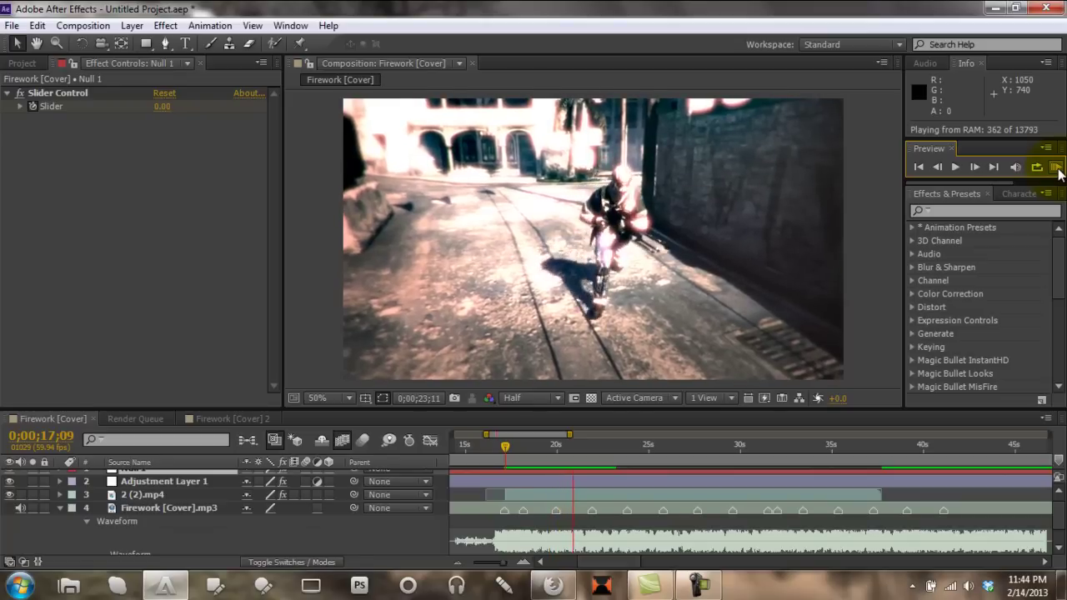
key(space)
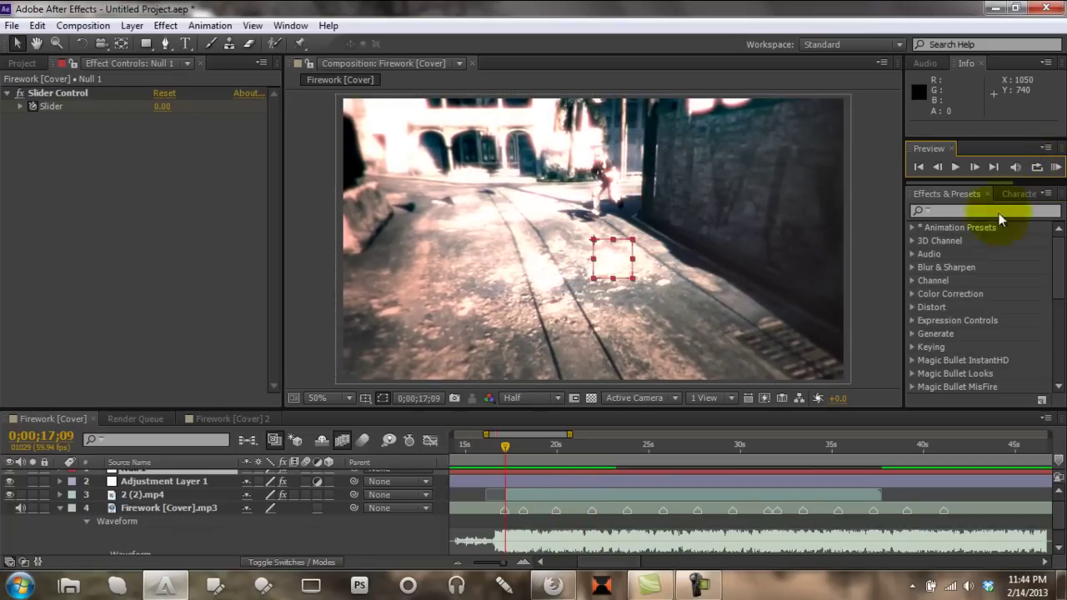
drag(505, 446, 604, 488)
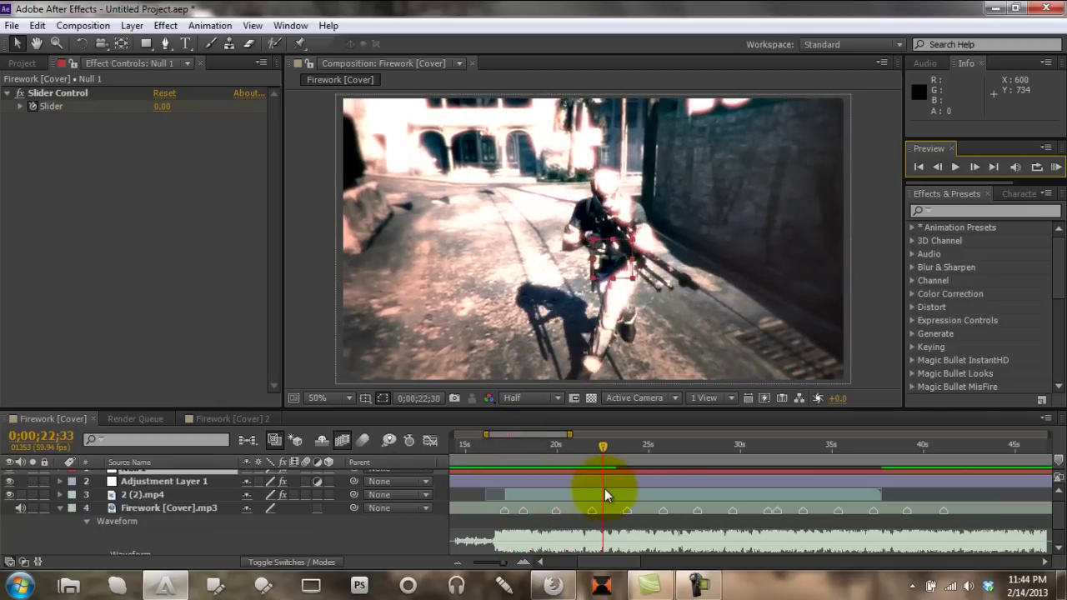
scroll(237, 528, up, 1)
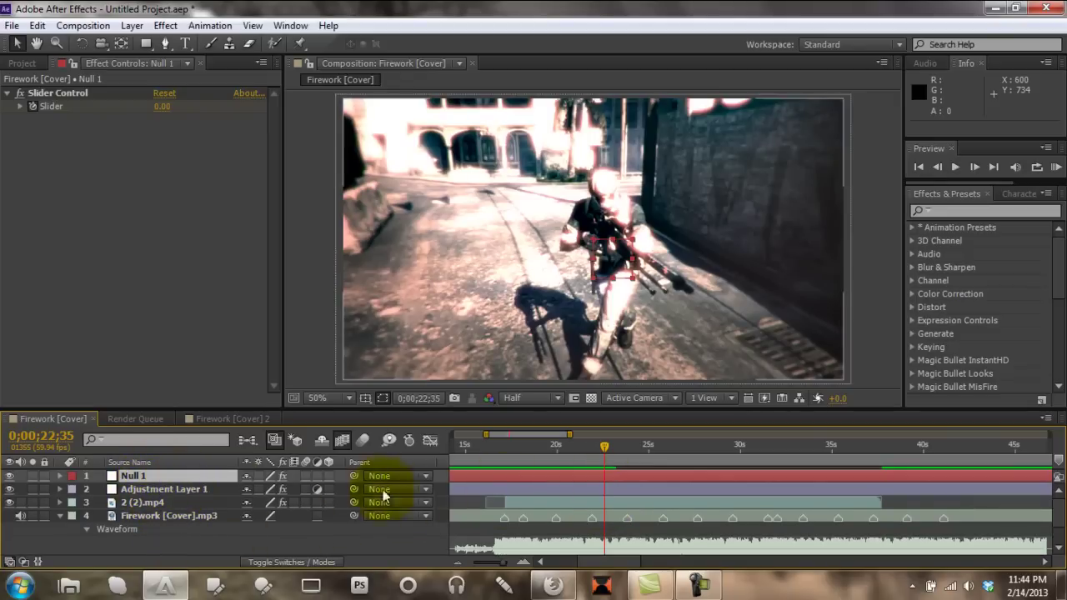
Play a RAM preview of the Firework [Cover] 2 composition for comparison
click(211, 418)
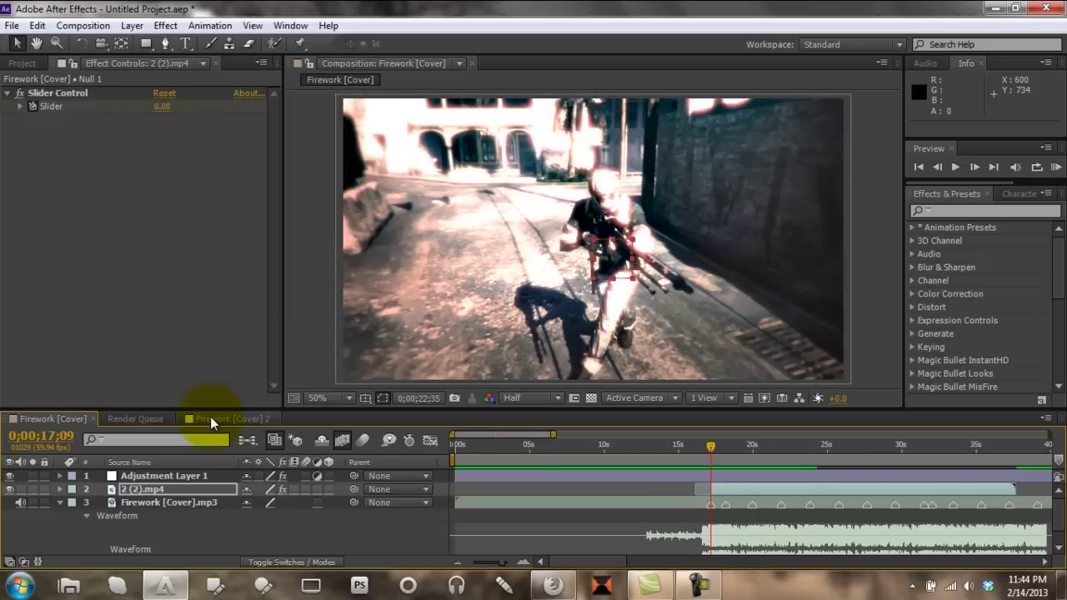
click(1056, 169)
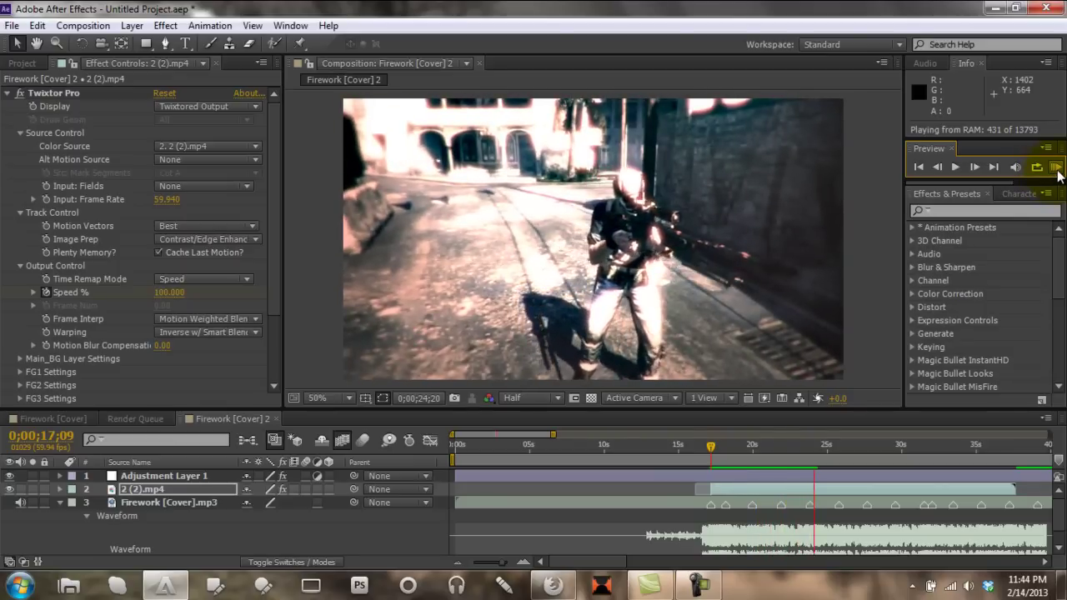
click(1057, 173)
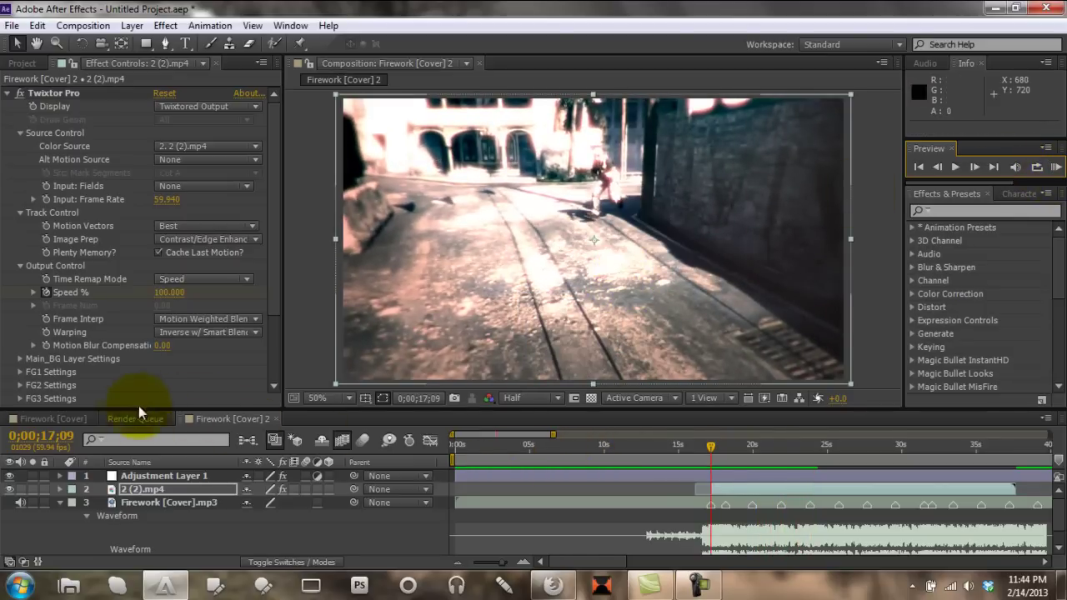
Return to the Firework [Cover] composition and delete the Slider Control effect from the Null 1 layer
click(57, 420)
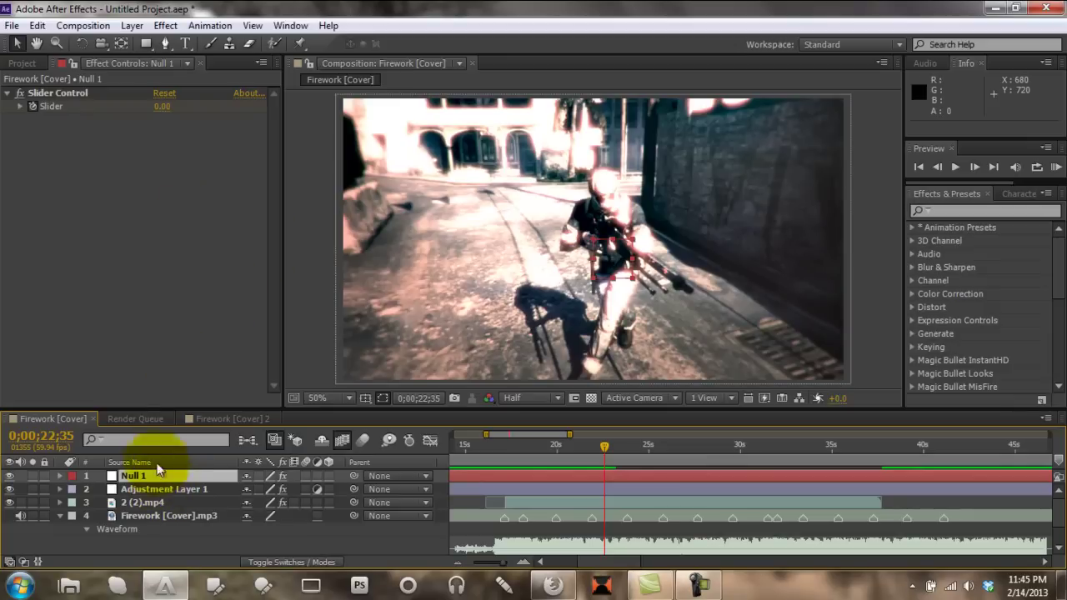
click(57, 93)
click(74, 91)
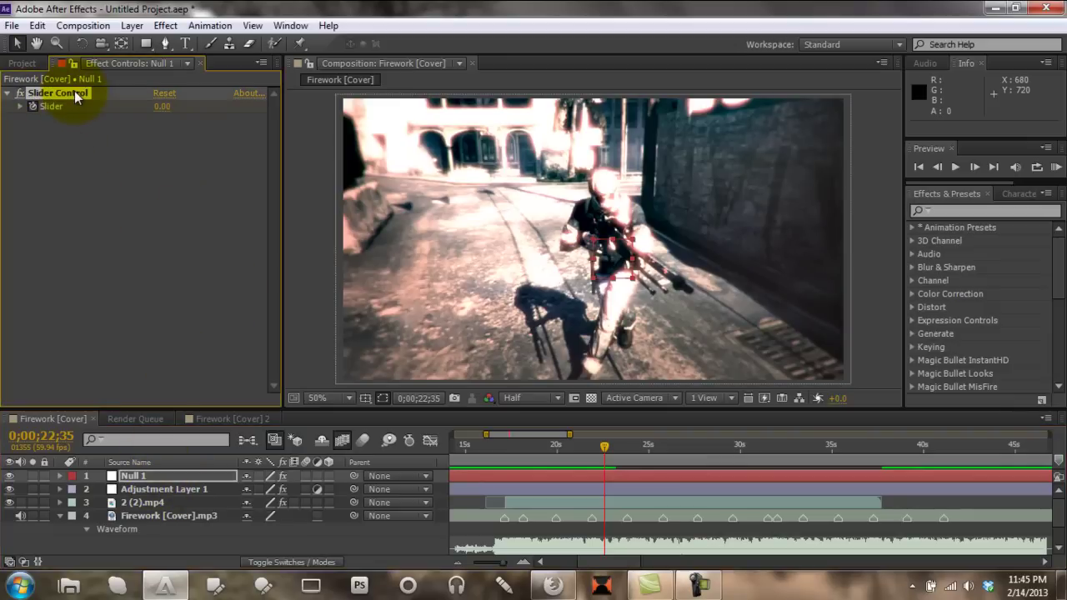
key(Delete)
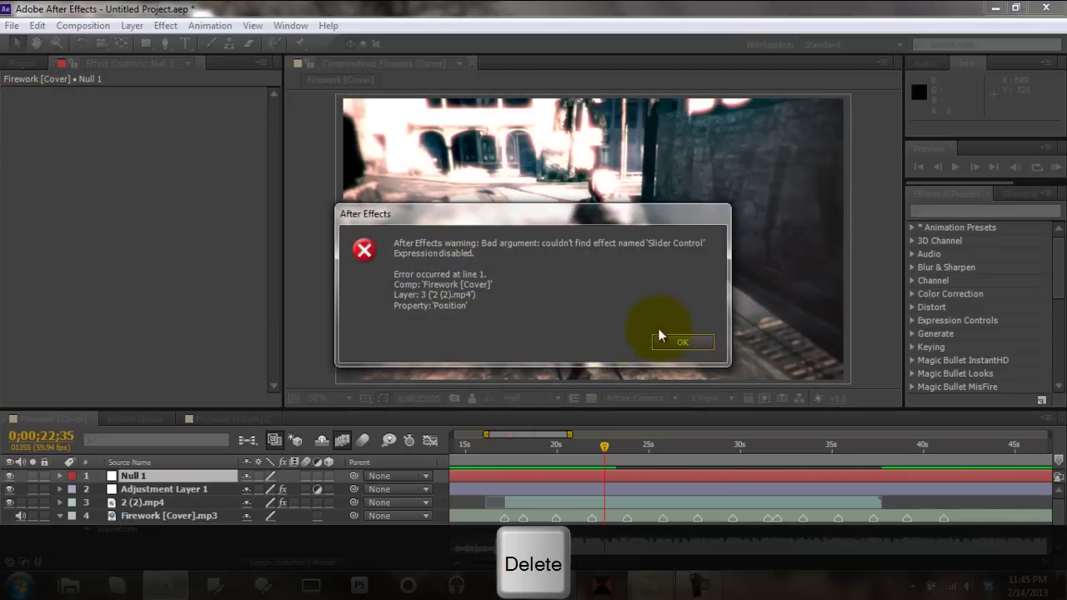
click(683, 342)
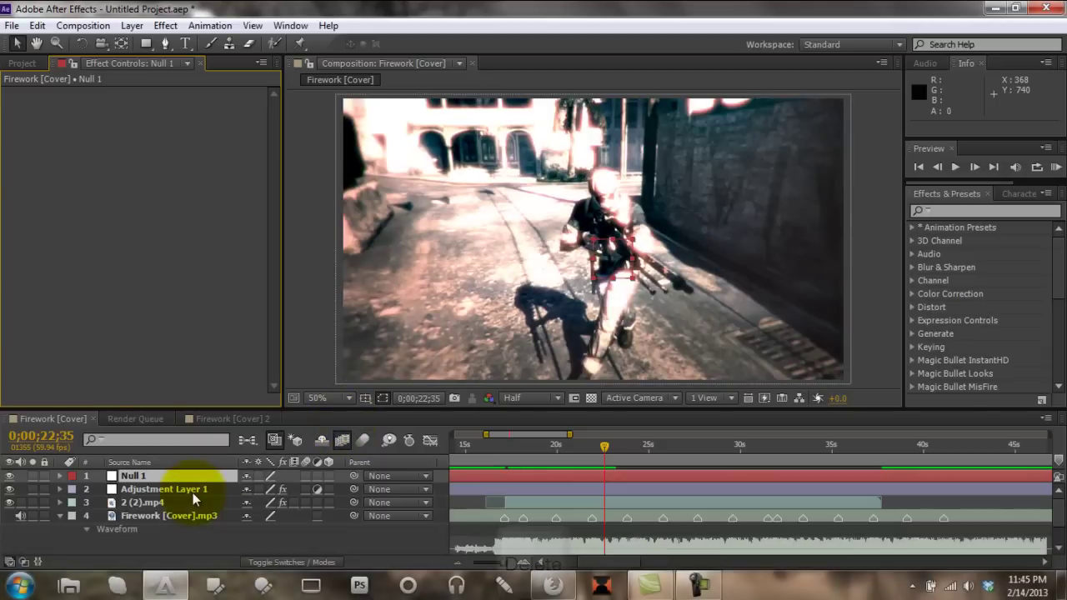
Delete the Position expression of the 2 (2).mp4 layer and collapse the layer's properties
click(185, 502)
key(p)
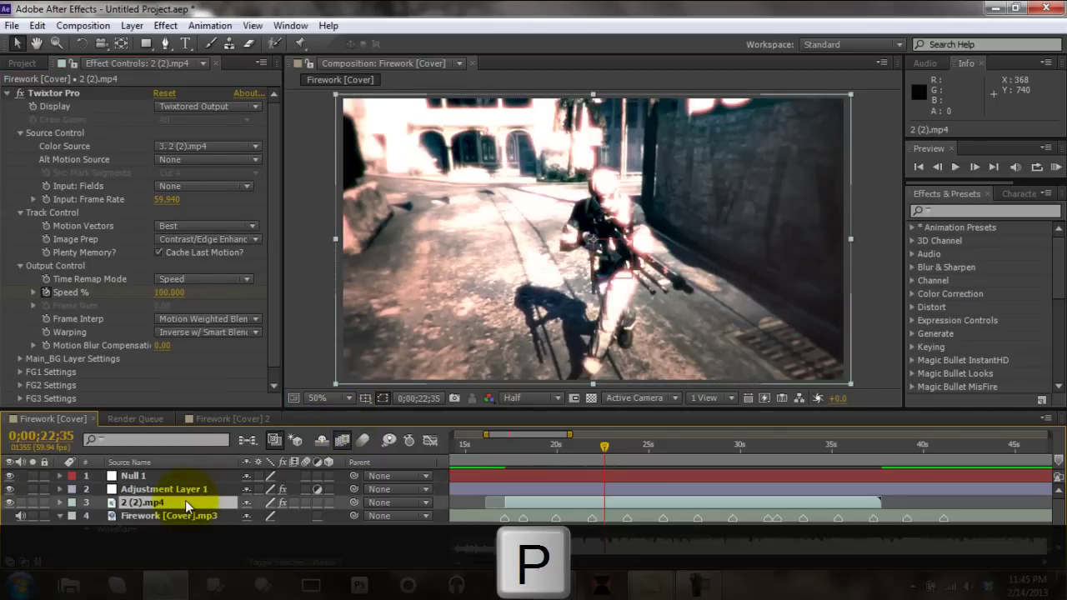
click(86, 515)
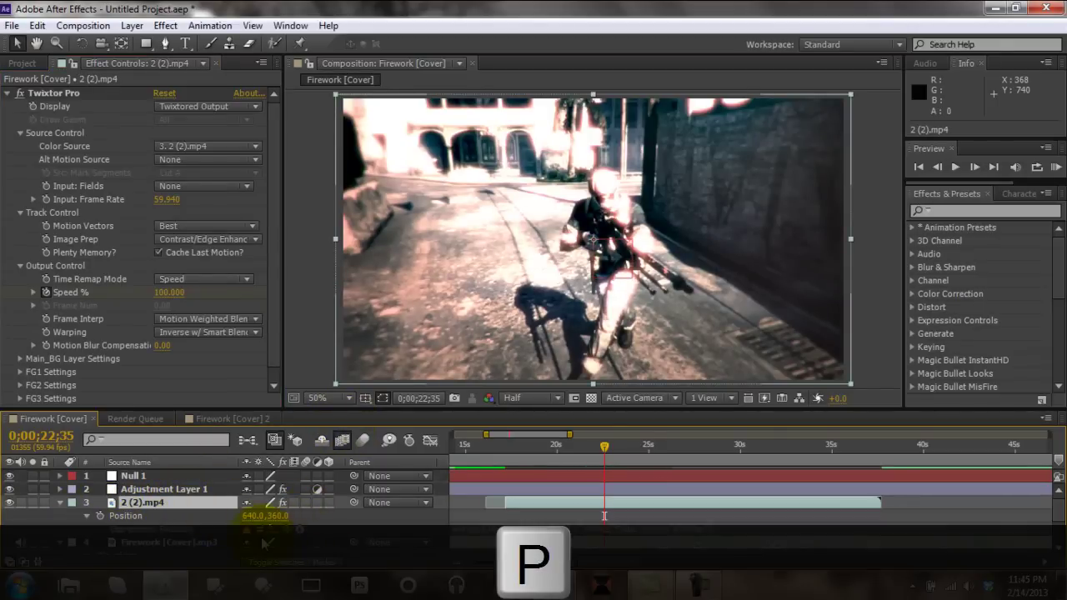
click(551, 526)
key(Delete)
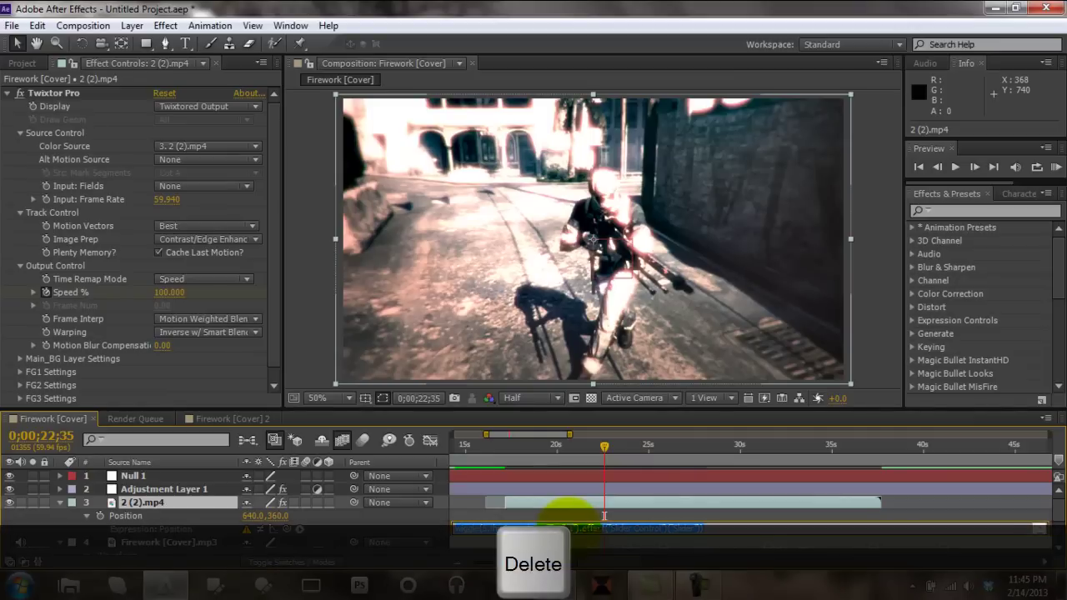
click(58, 510)
click(60, 503)
Delete the Null 1 layer and remove the Twixtor Pro effect from the 2 (2).mp4 layer
click(153, 476)
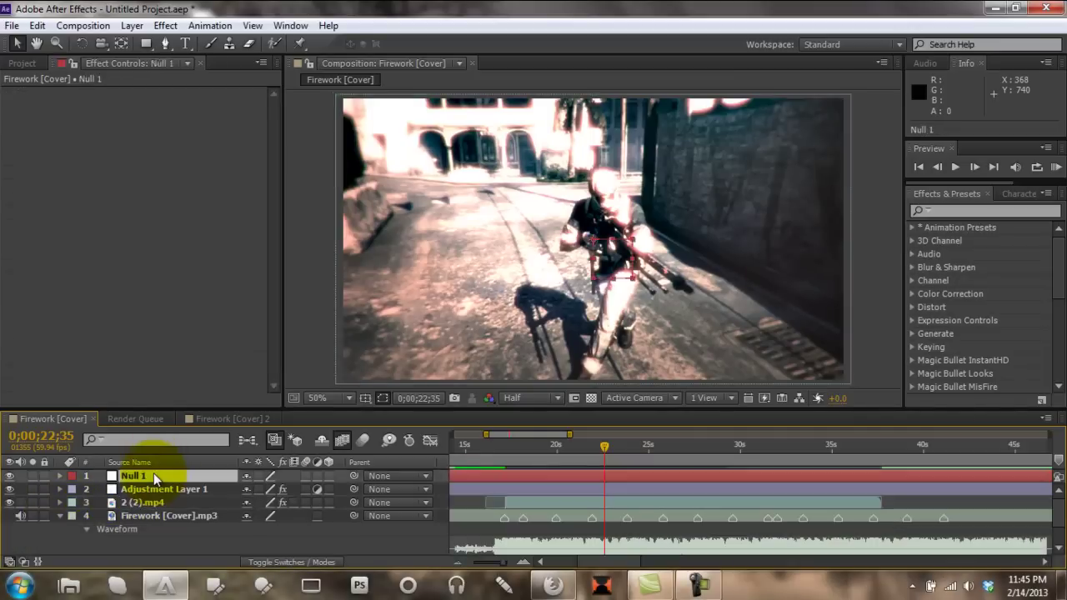
key(Delete)
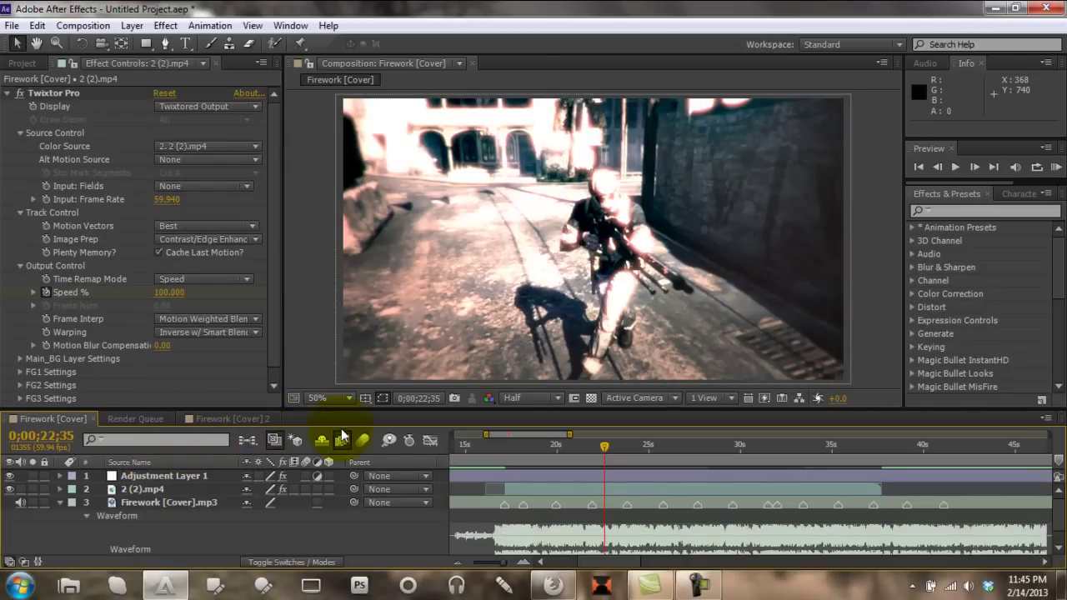
click(76, 102)
click(66, 91)
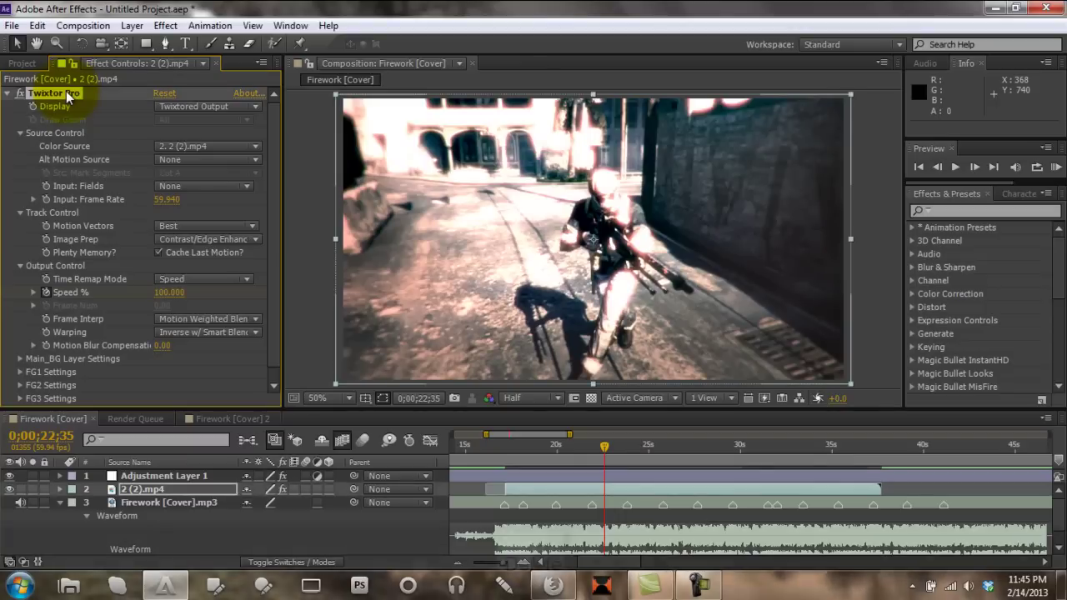
key(Delete)
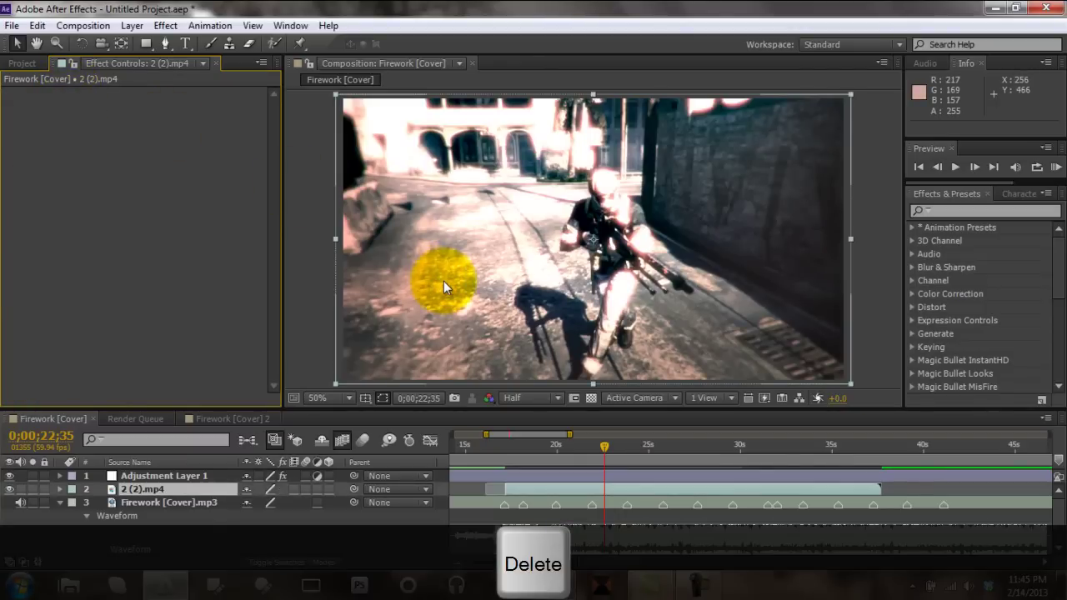
Set the current time to 0;00;17;09 at the start of the 2 (2).mp4 clip and create a null object
click(528, 446)
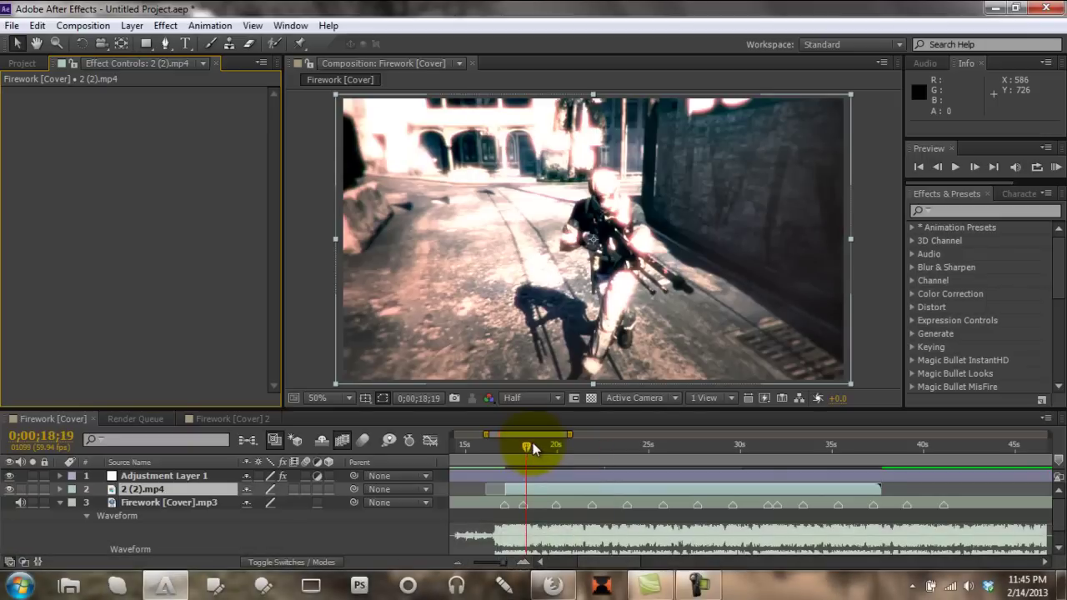
drag(532, 443, 625, 478)
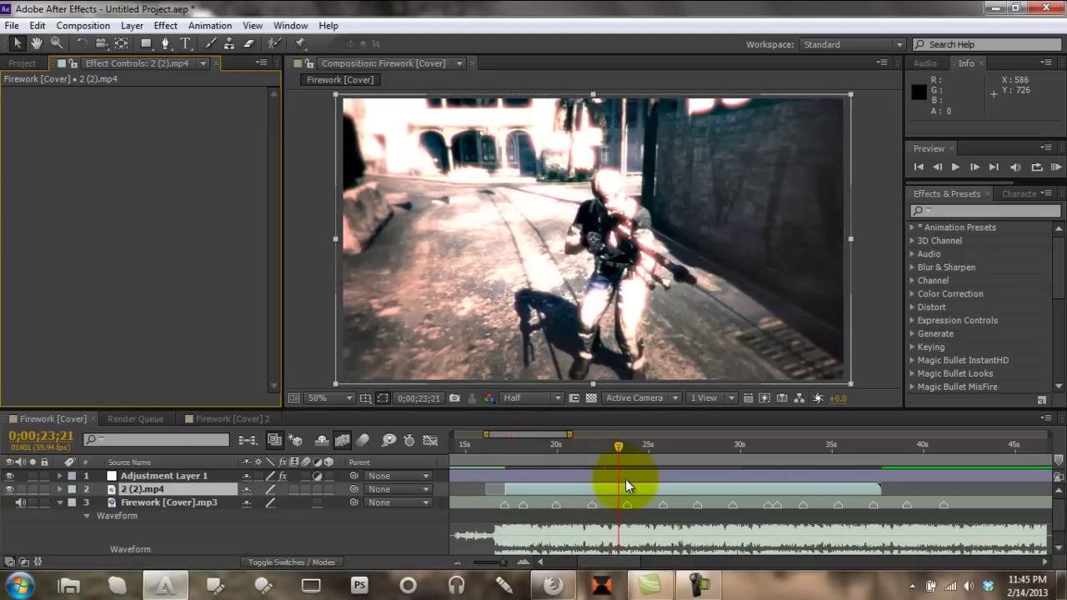
click(510, 446)
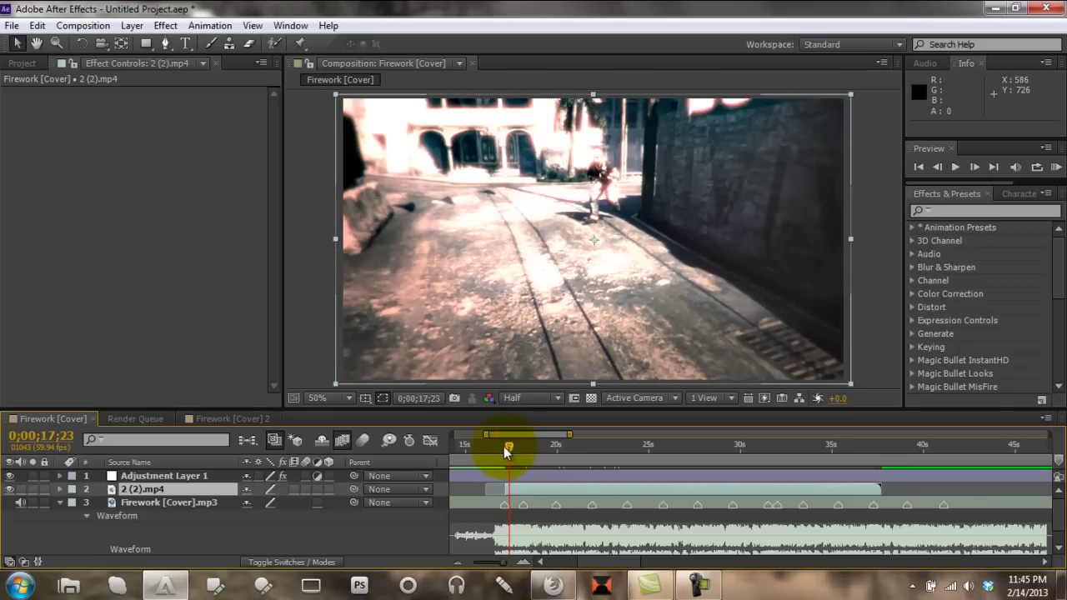
click(503, 446)
drag(502, 447, 509, 448)
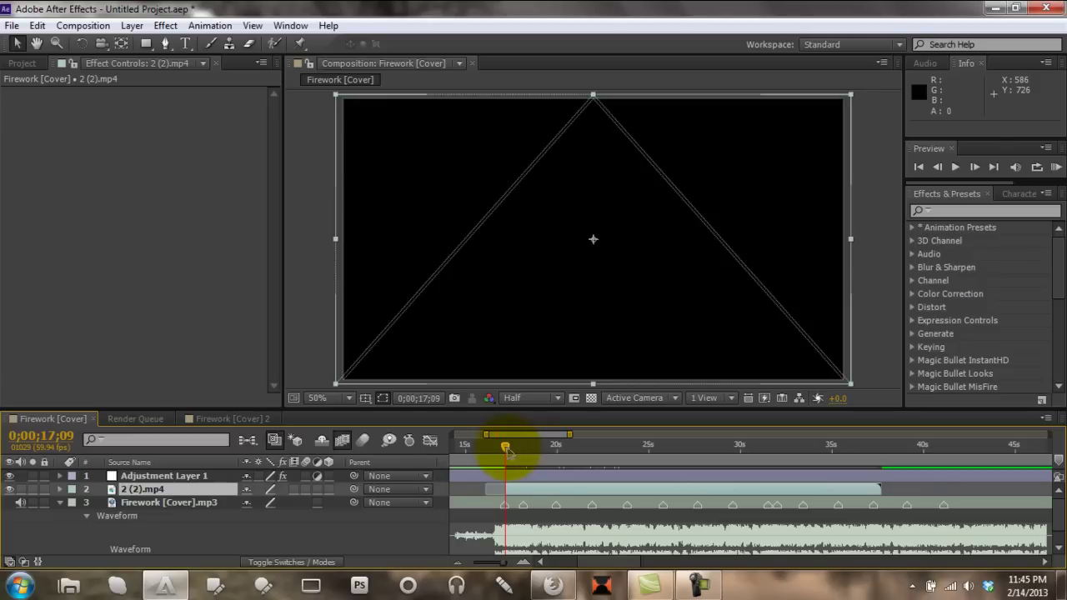
right_click(439, 482)
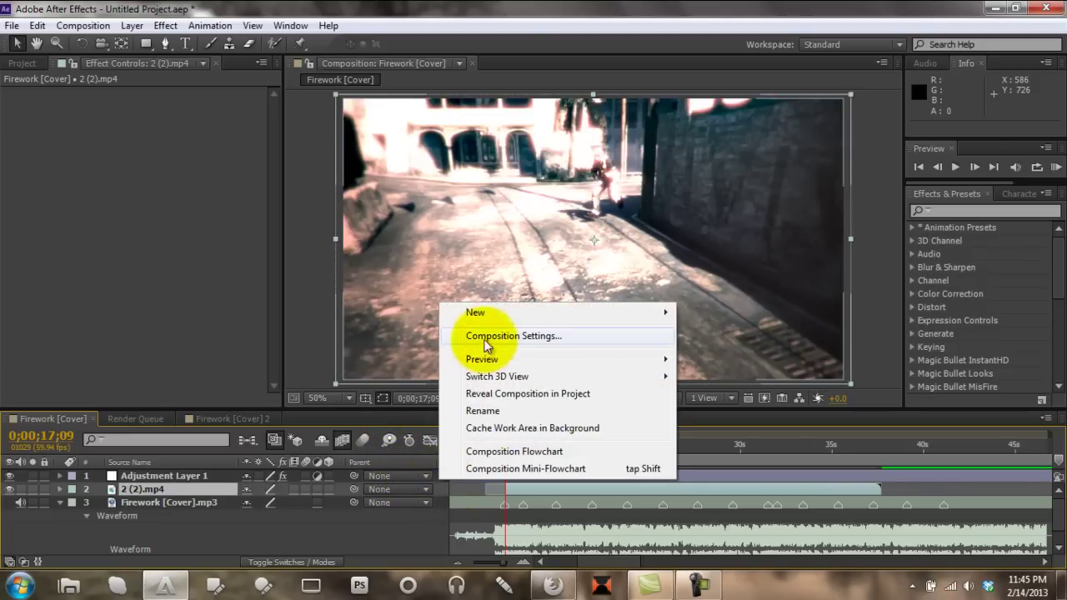
mouse_move(492, 322)
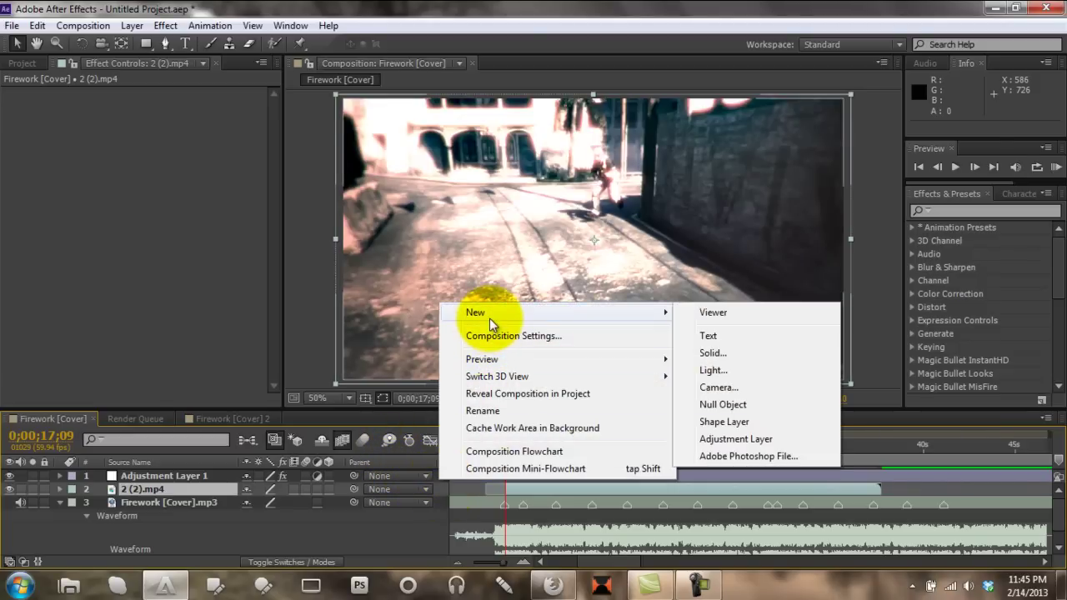
click(724, 404)
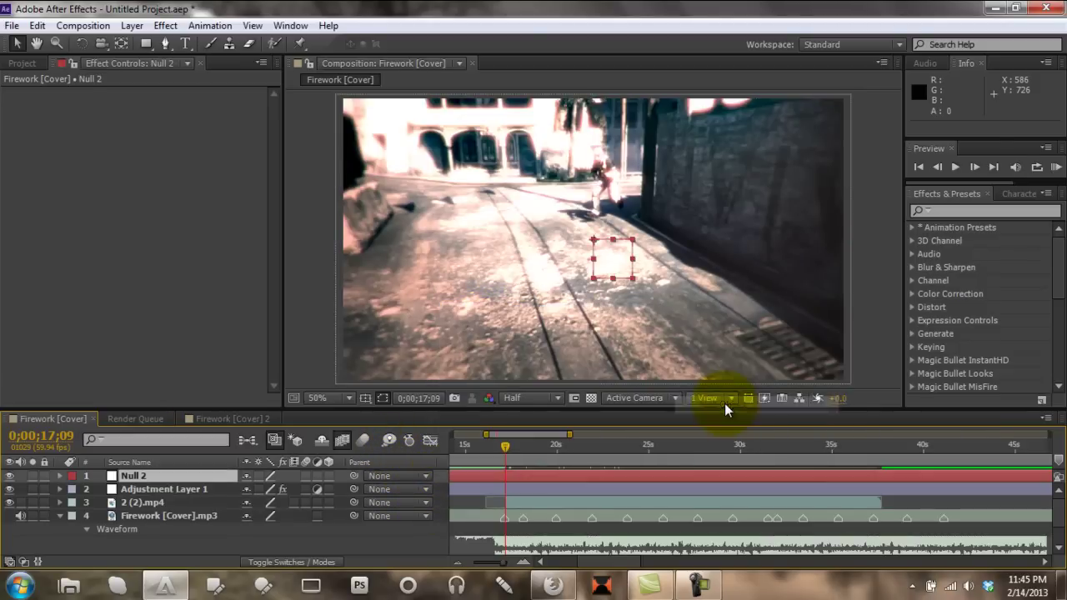
Add the Slider Control expression effect to the Null 2 layer
right_click(136, 473)
mouse_move(200, 265)
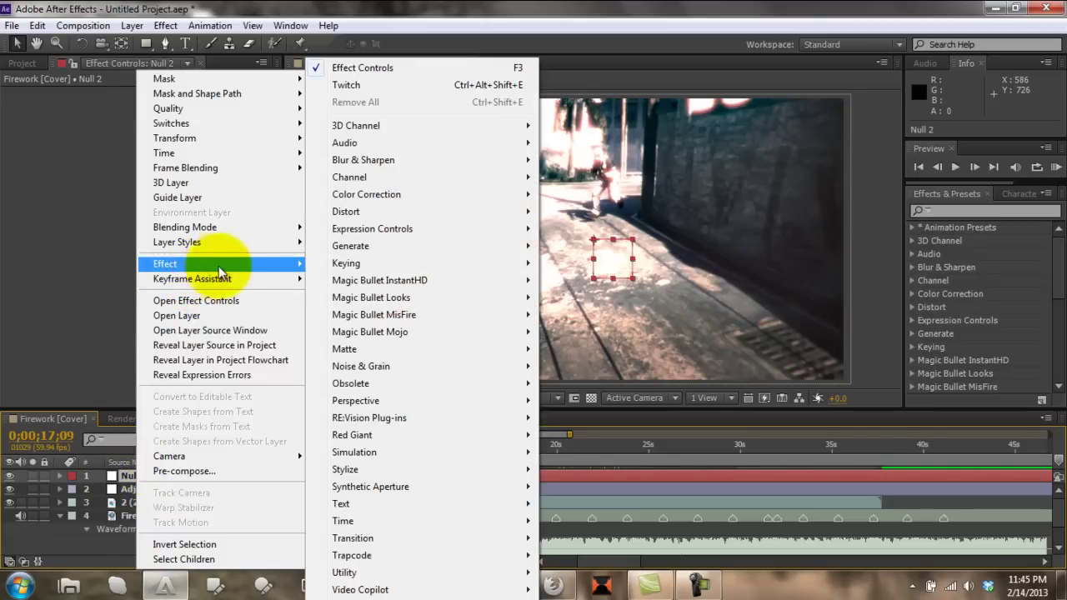
mouse_move(441, 230)
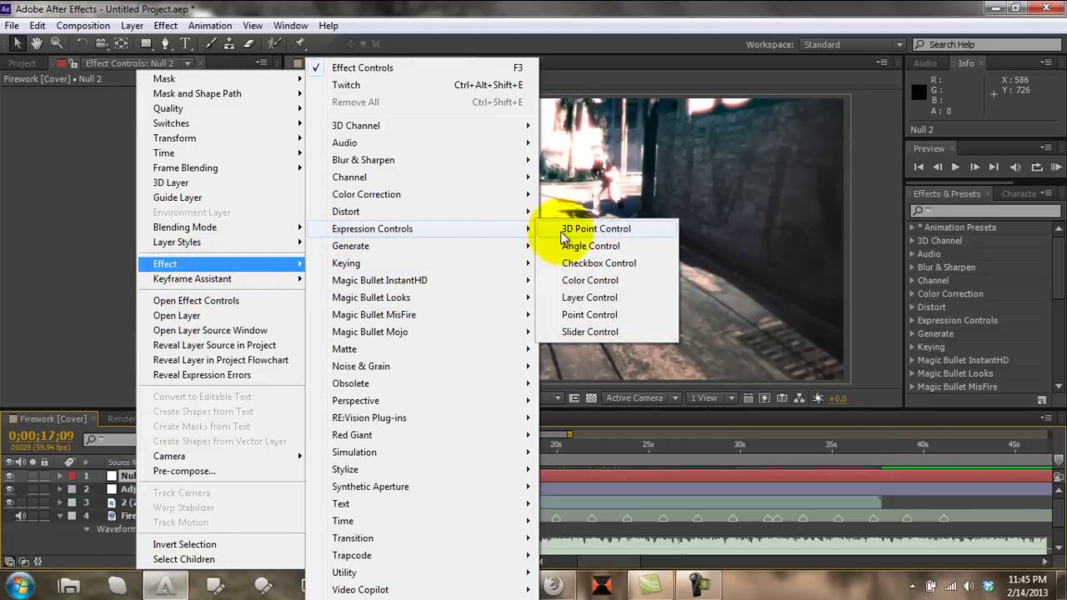
click(590, 332)
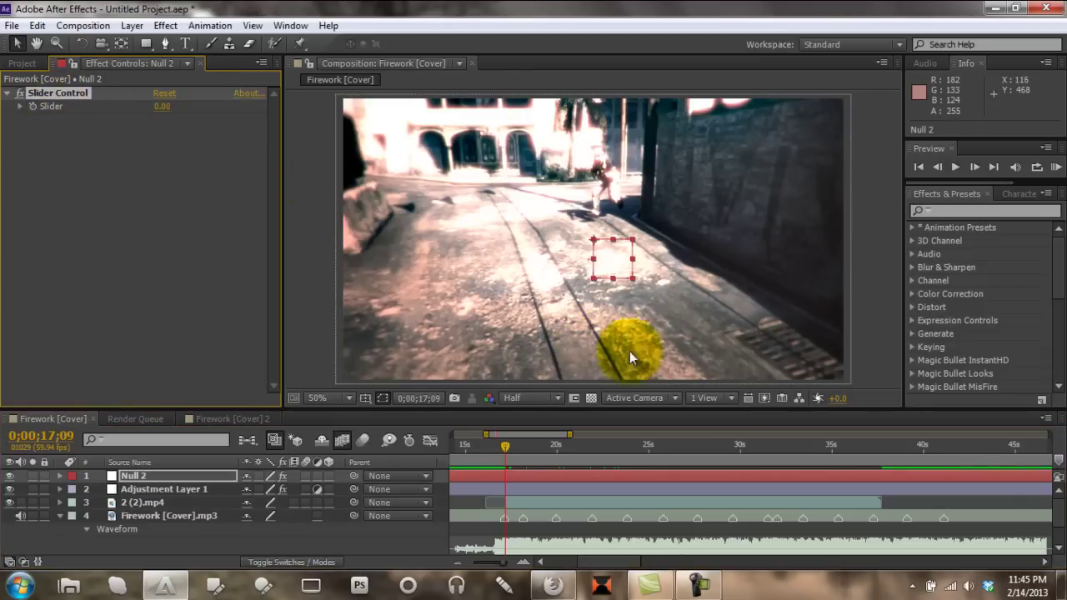
Set the current time to 0;00;18;08, one frame before the second audio marker, and enable keyframing for Null 2's Slider
drag(502, 446, 534, 454)
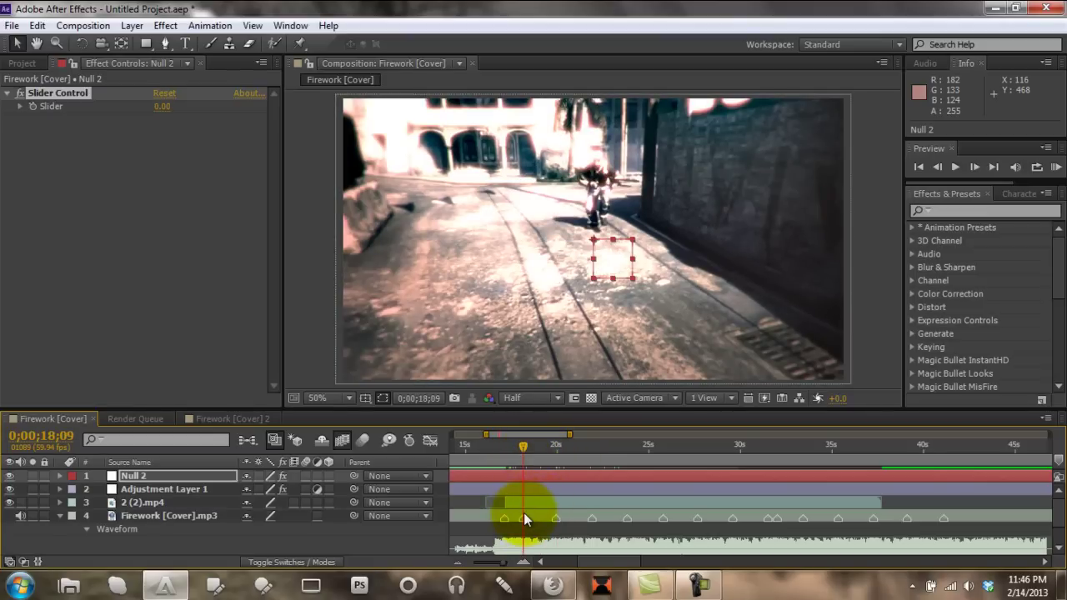
click(872, 450)
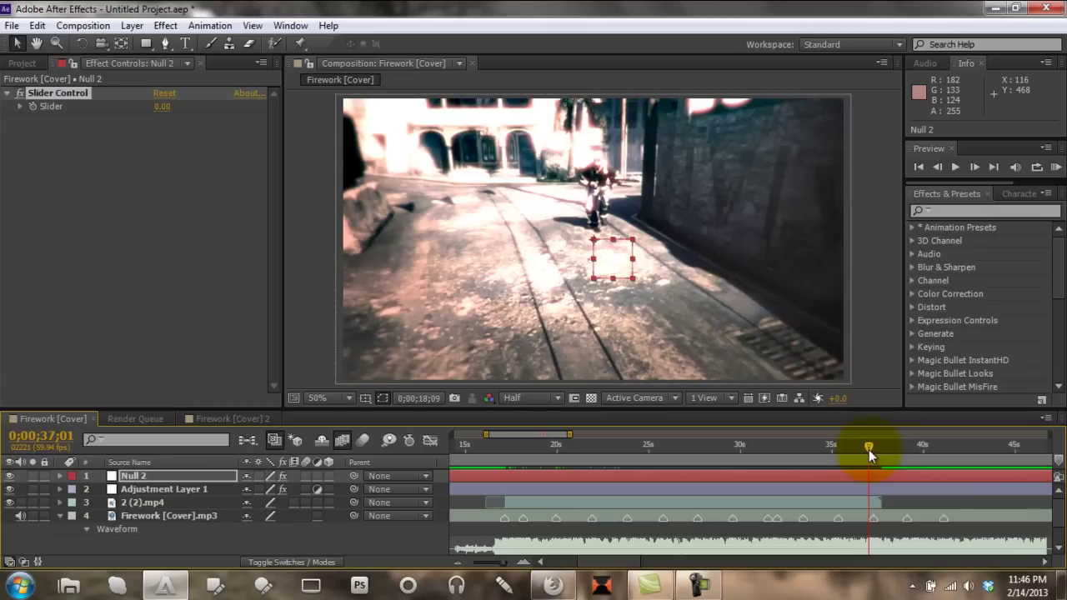
drag(882, 452, 888, 455)
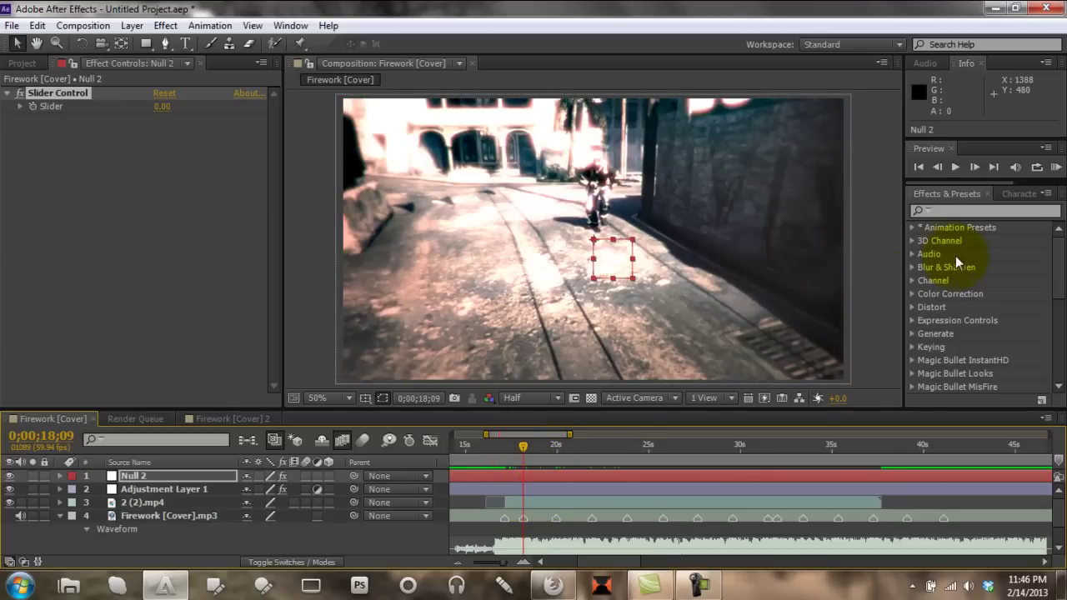
click(936, 167)
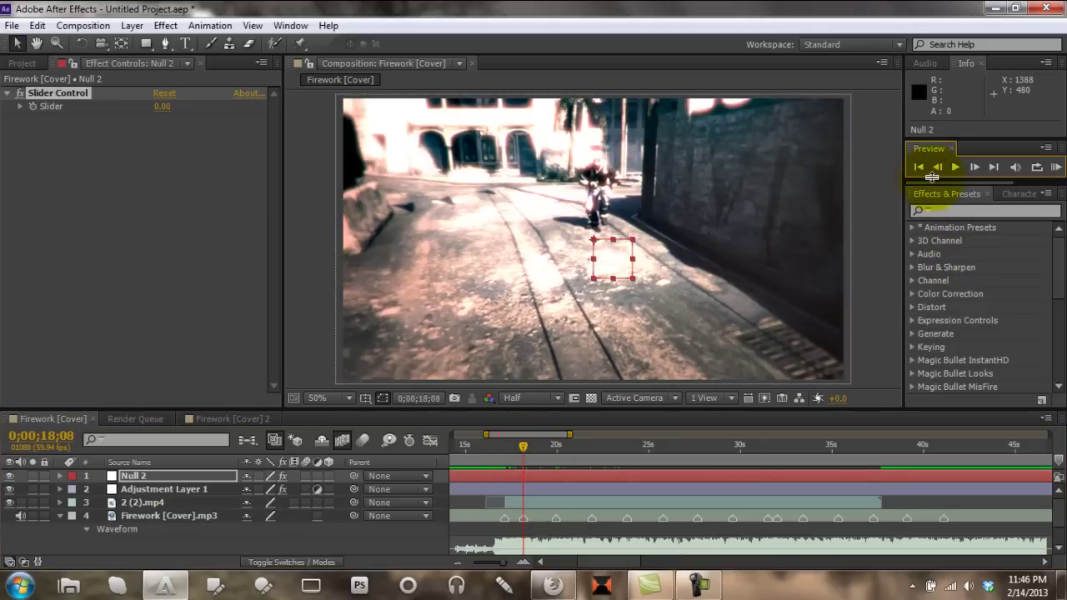
click(103, 73)
click(35, 106)
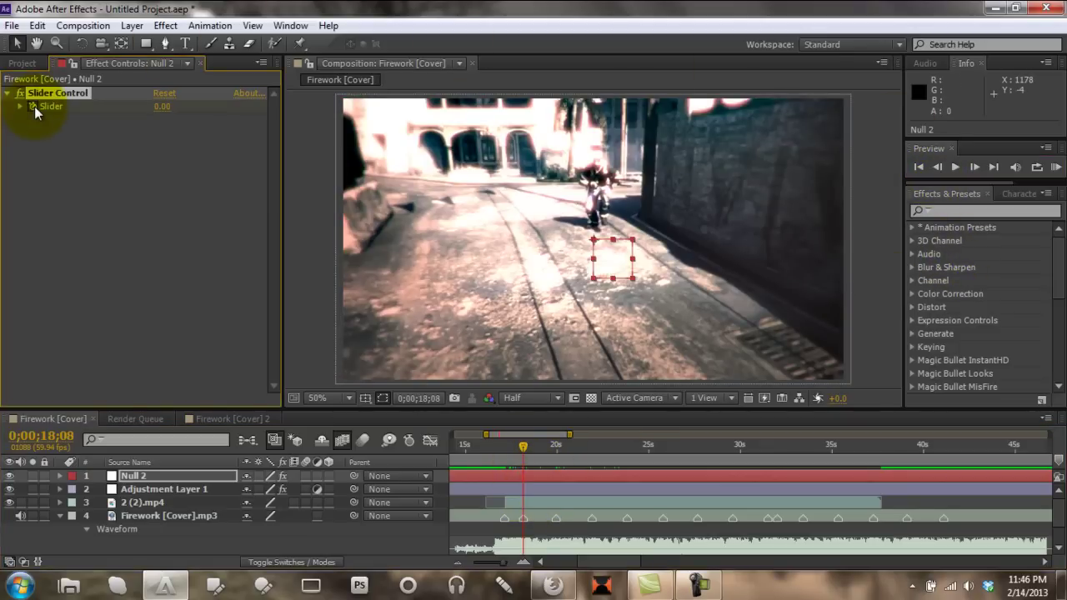
Reveal Null 2's keyframed Slider in the timeline and apply Easy Ease to its keyframe at 0;00;18;08
click(133, 477)
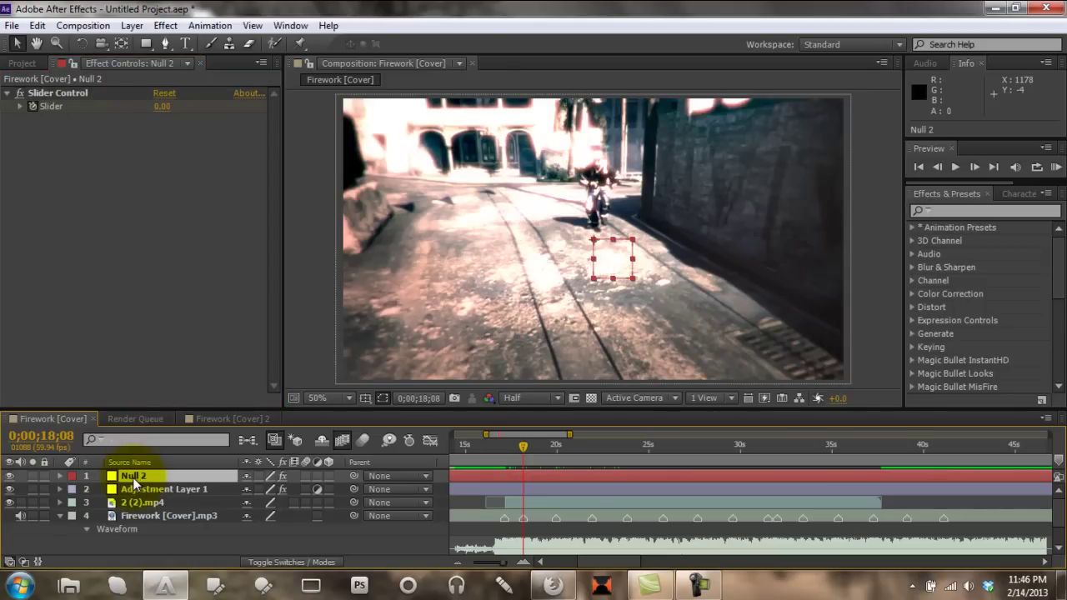
key(u)
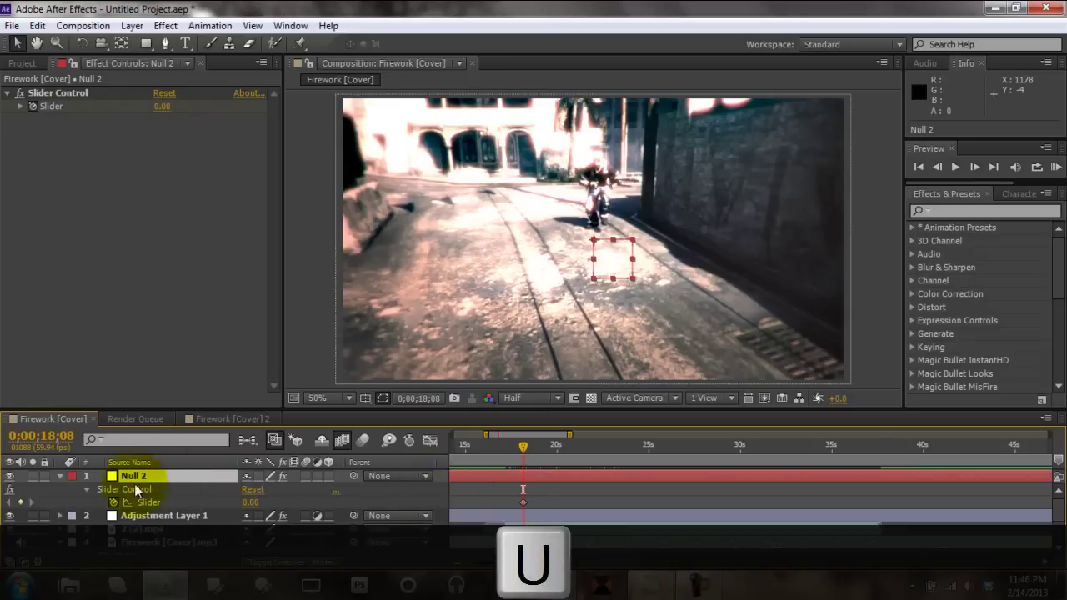
click(152, 501)
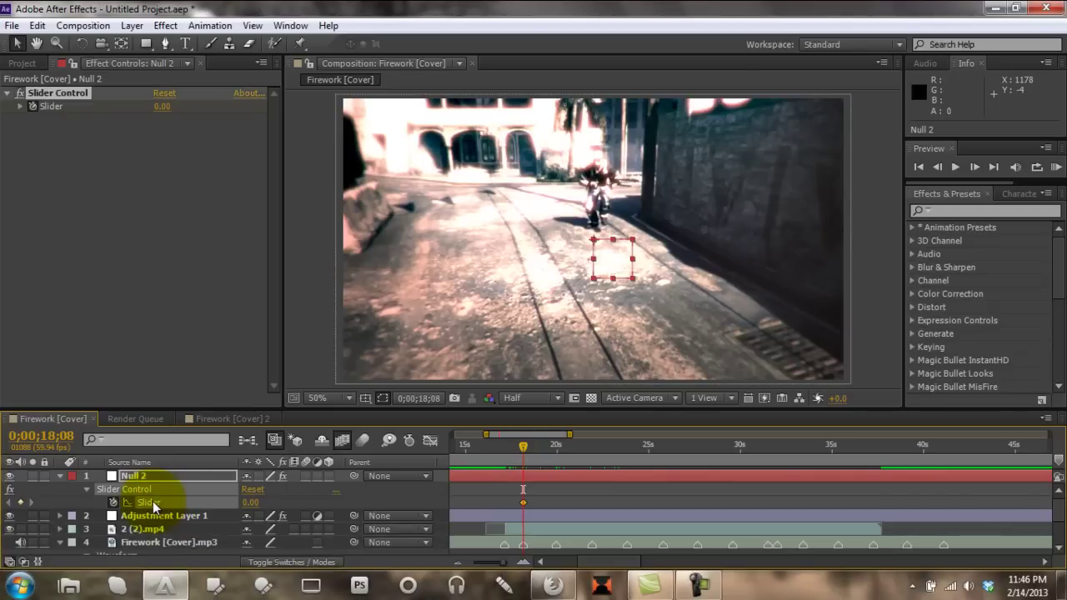
right_click(153, 501)
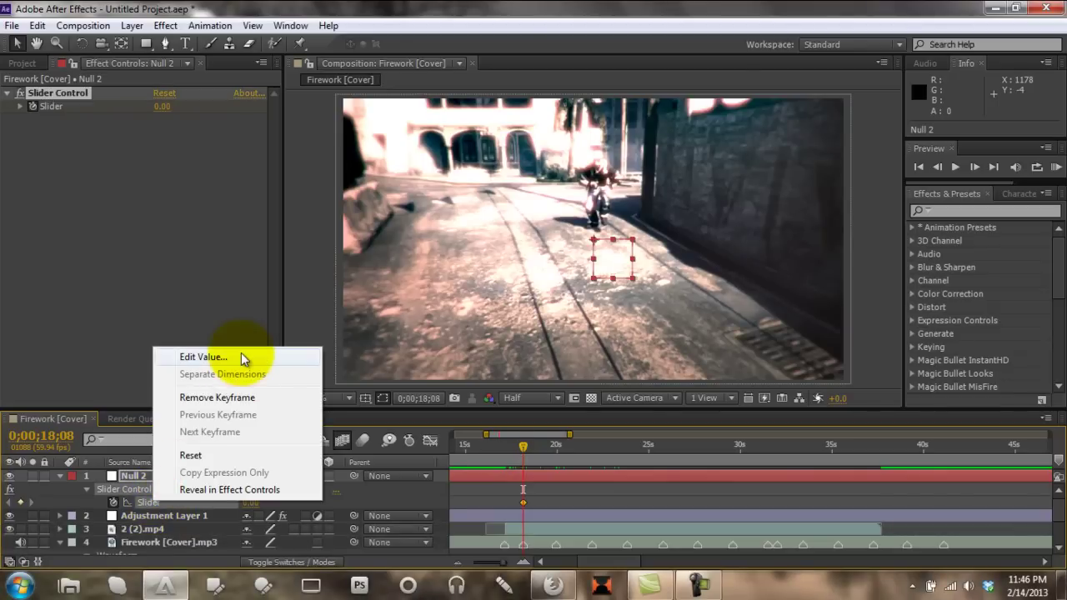
right_click(526, 502)
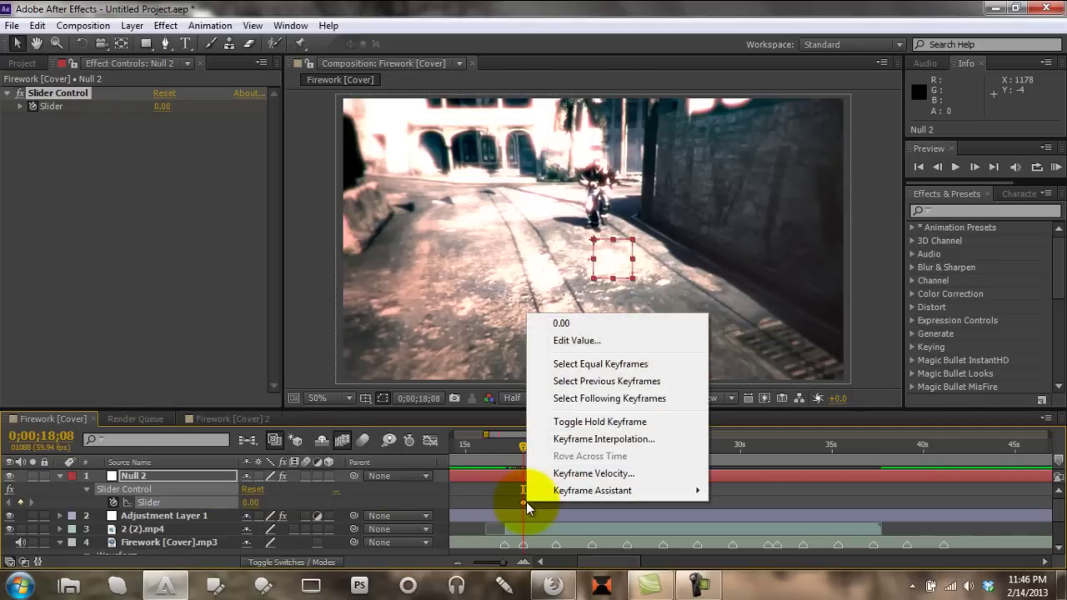
mouse_move(612, 492)
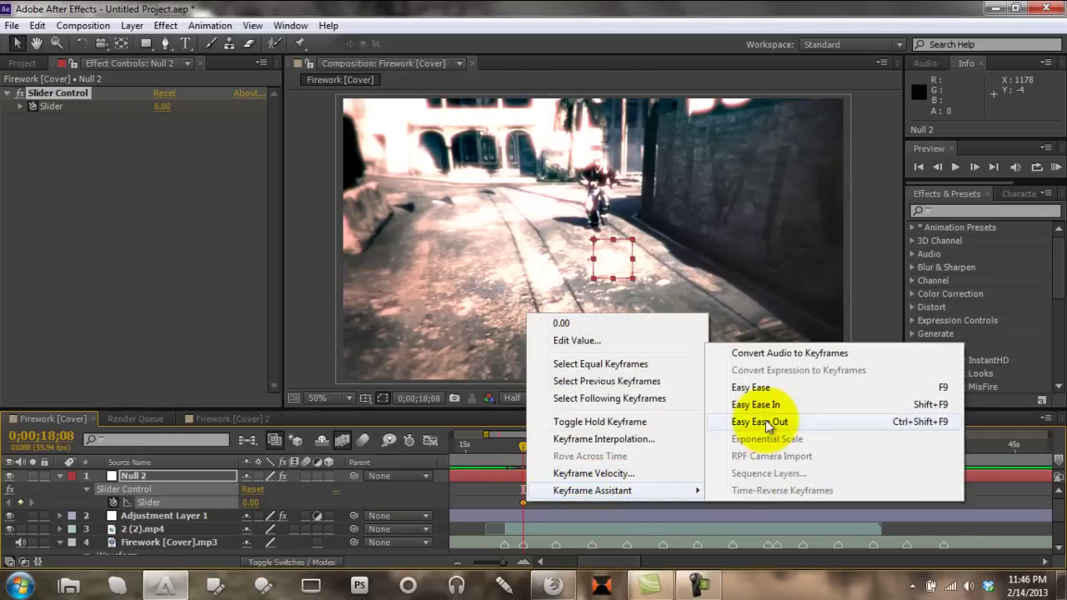
click(808, 389)
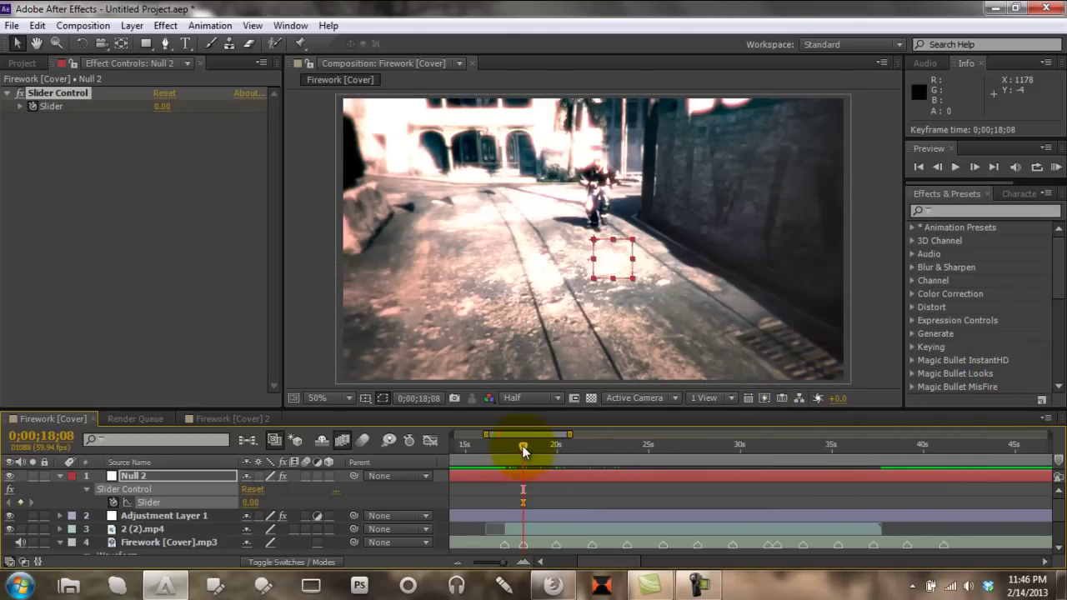
Advance one frame to 0;00;18;09 and set Null 2's Slider to 20
click(974, 167)
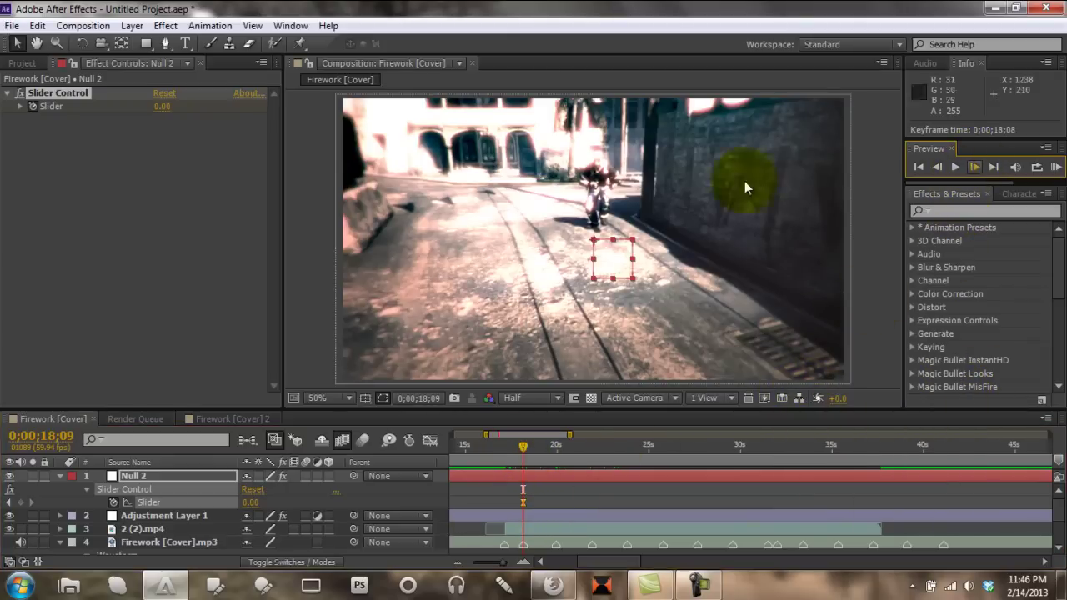
click(159, 108)
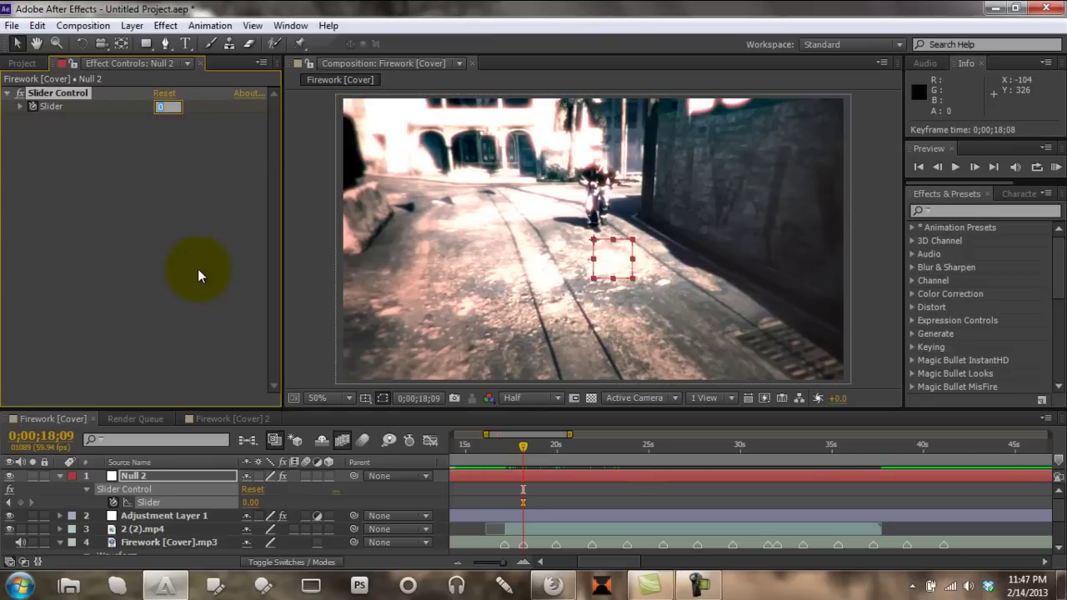
text(20)
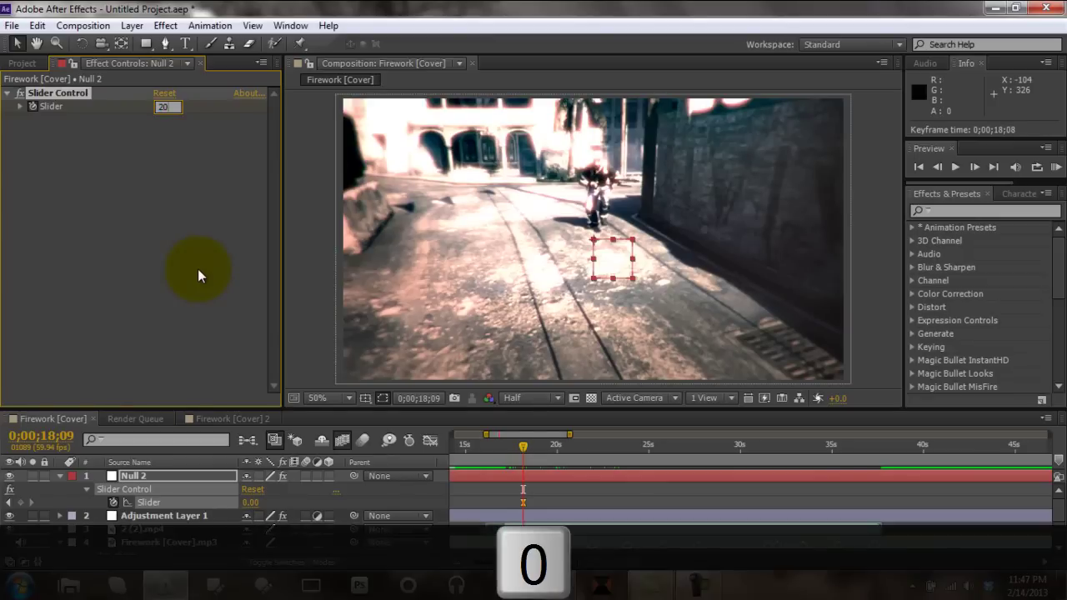
key(Return)
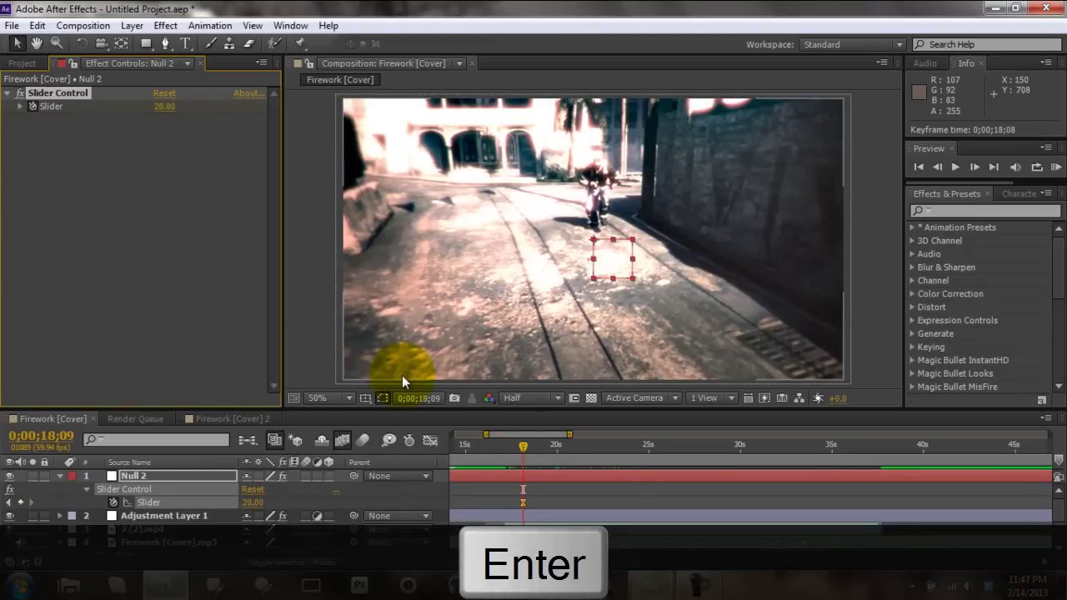
Move the current time forward 40 frames to 0;00;18;49 and set Null 2's Slider to 0
key(shift+Page_Down)
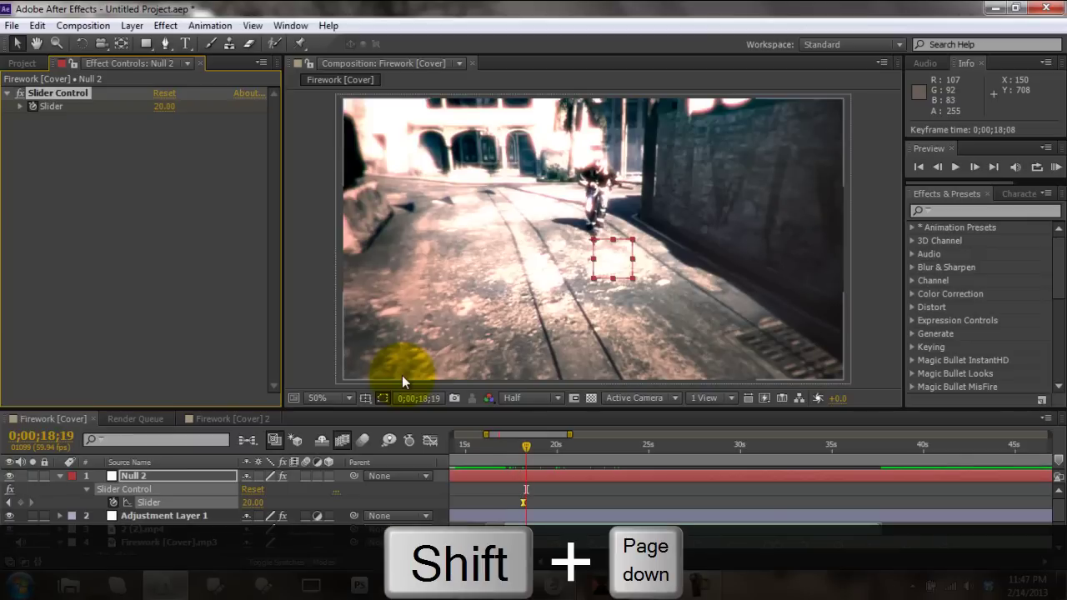
key(shift+Page_Down)
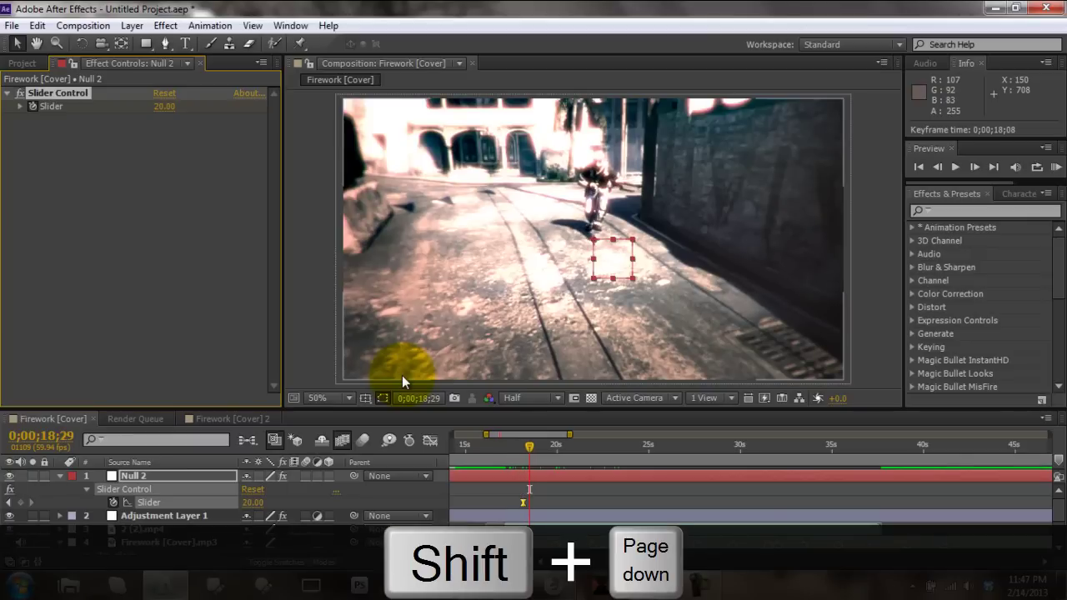
key(shift+Page_Down)
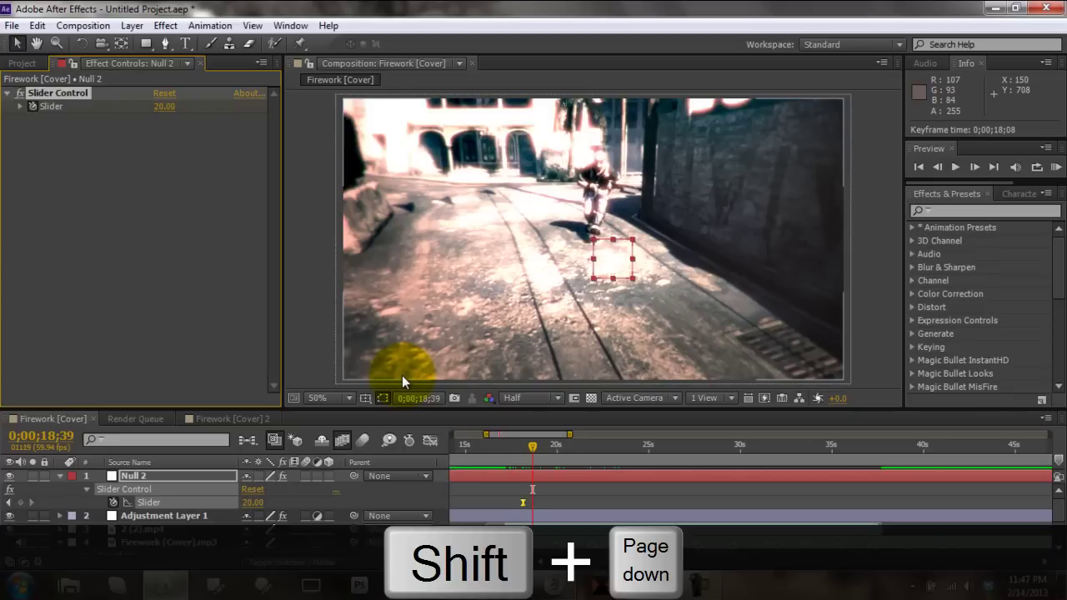
key(shift+Page_Down)
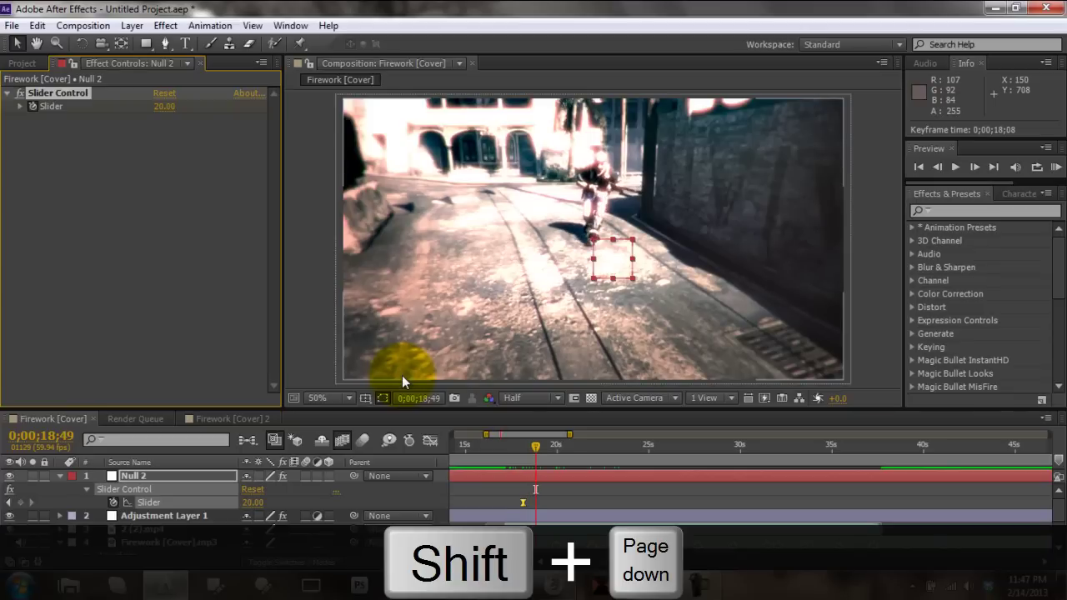
click(165, 106)
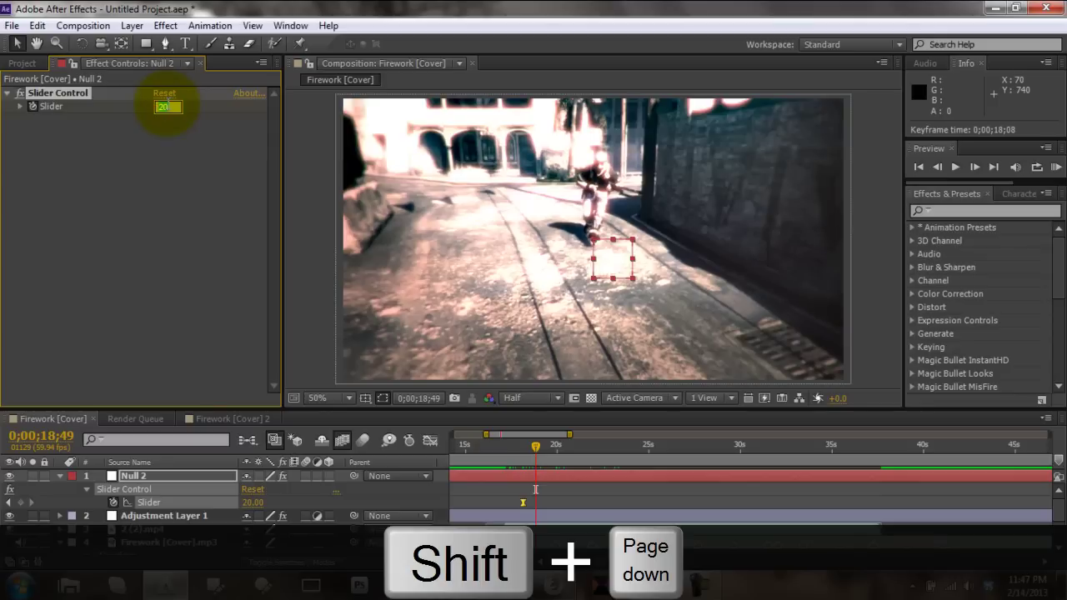
text(0)
key(Return)
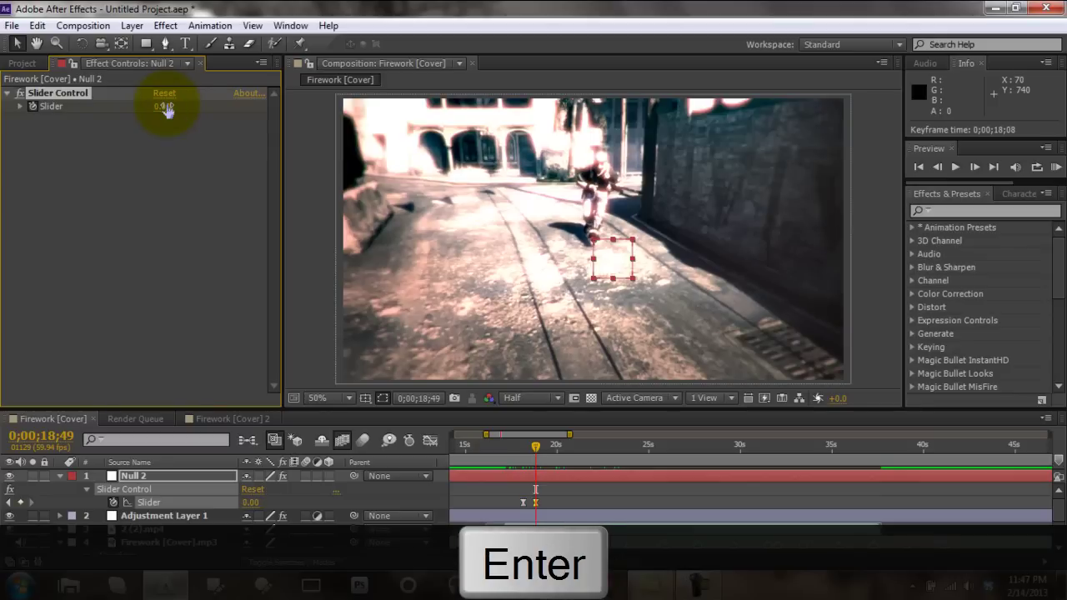
Copy all of Null 2's Slider keyframes and paste them at 0;00;19;57, one frame before the third audio marker
click(154, 505)
key(ctrl+c)
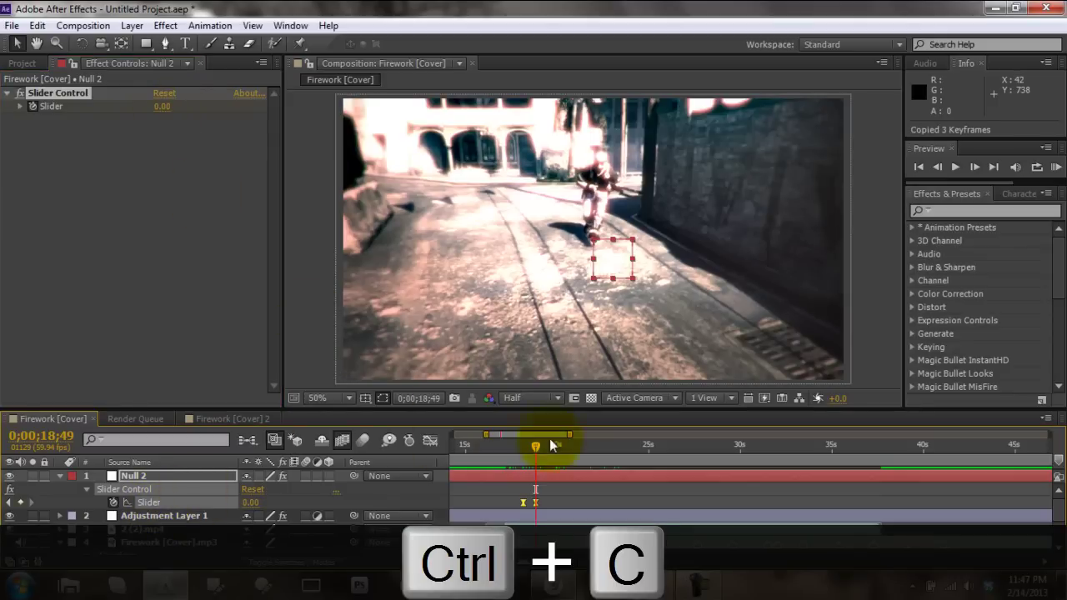
drag(536, 445, 556, 446)
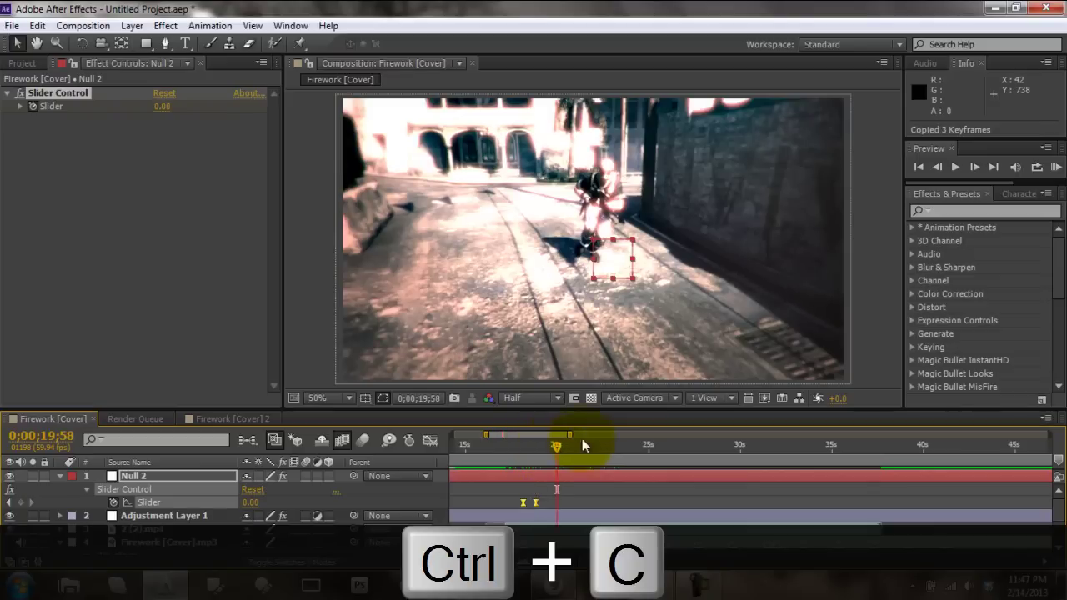
key(Page_Up)
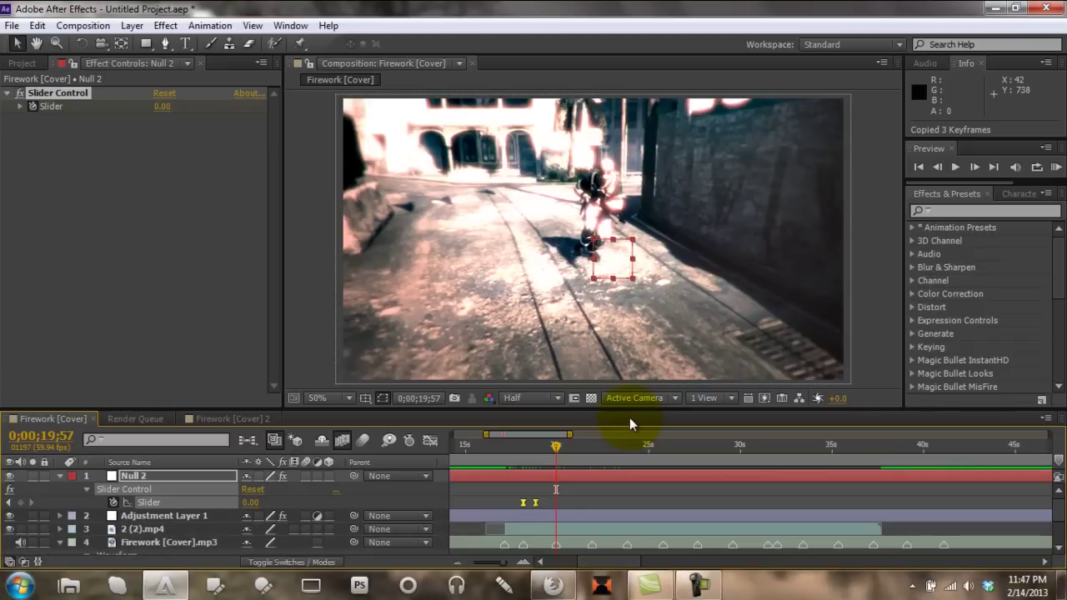
key(ctrl+v)
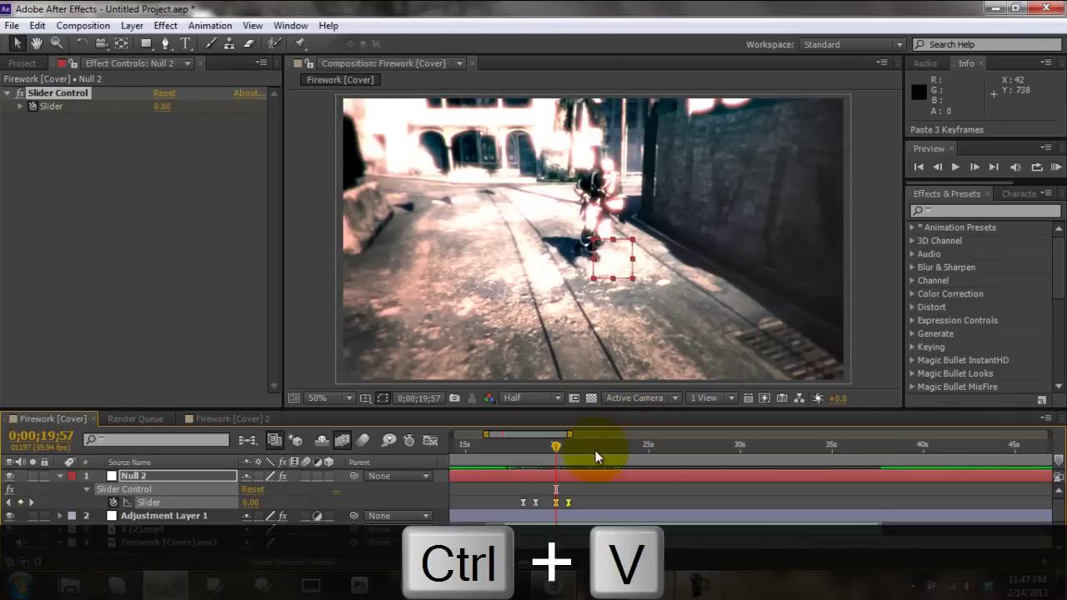
Paste the copied Slider keyframes at 0;00;21;53, one frame before the fourth audio marker
drag(555, 445, 593, 458)
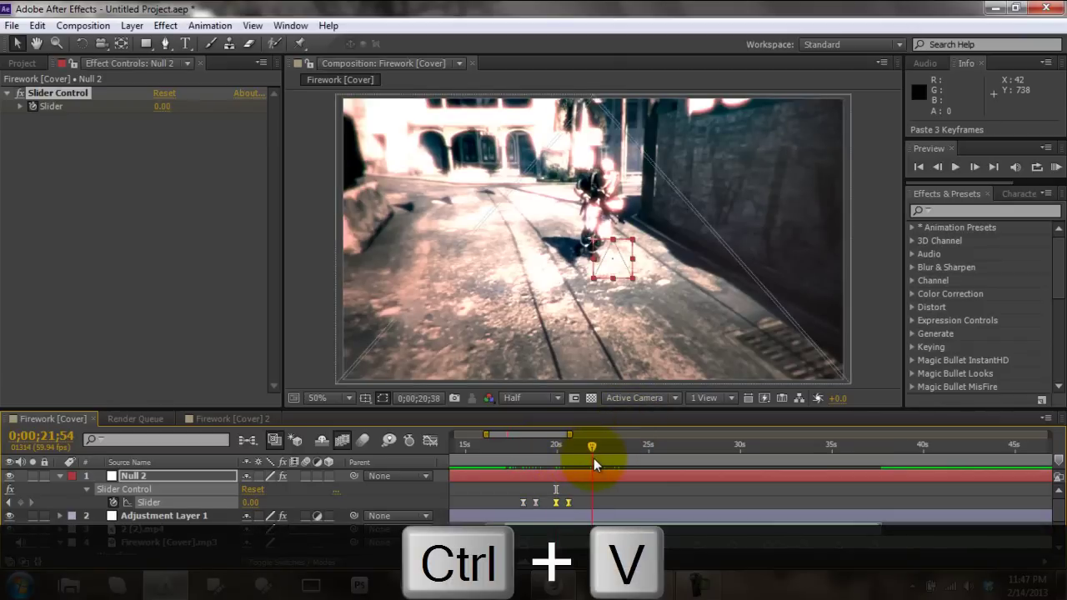
click(943, 166)
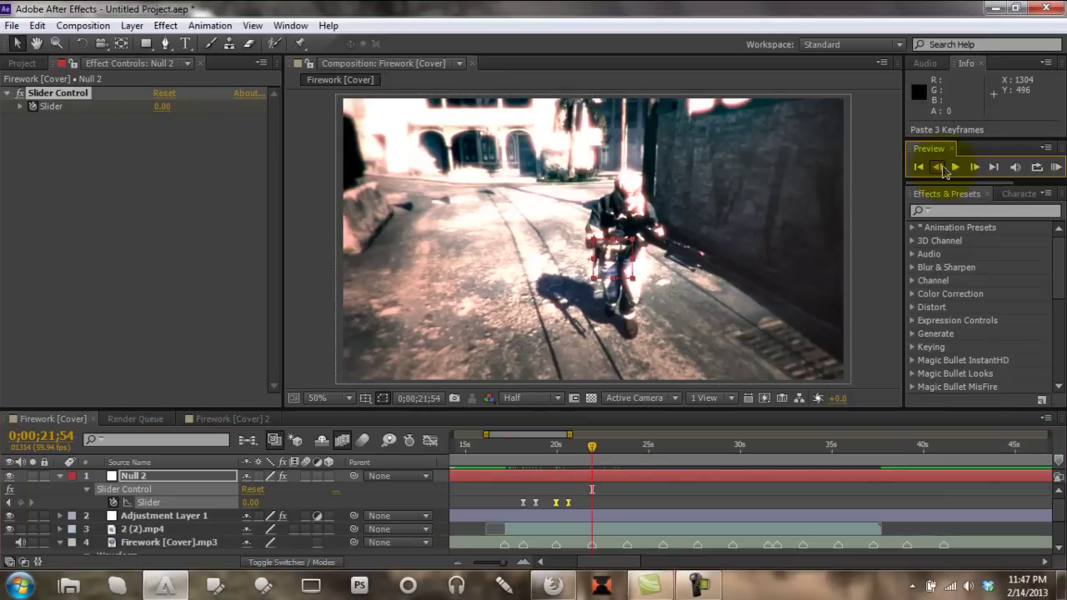
key(ctrl+v)
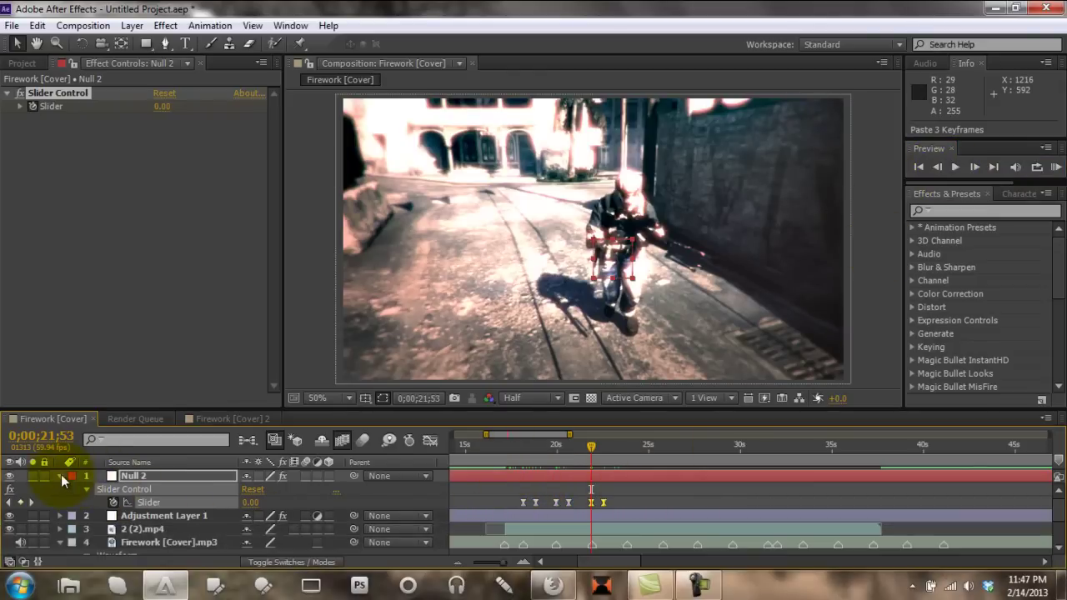
Add the Position expression wiggle(5,thisComp.layer("Null 2").effect("Slider Control")("Slider")) to the 2 (2).mp4 layer, linking the amplitude to Null 2's Slider
click(161, 530)
key(p)
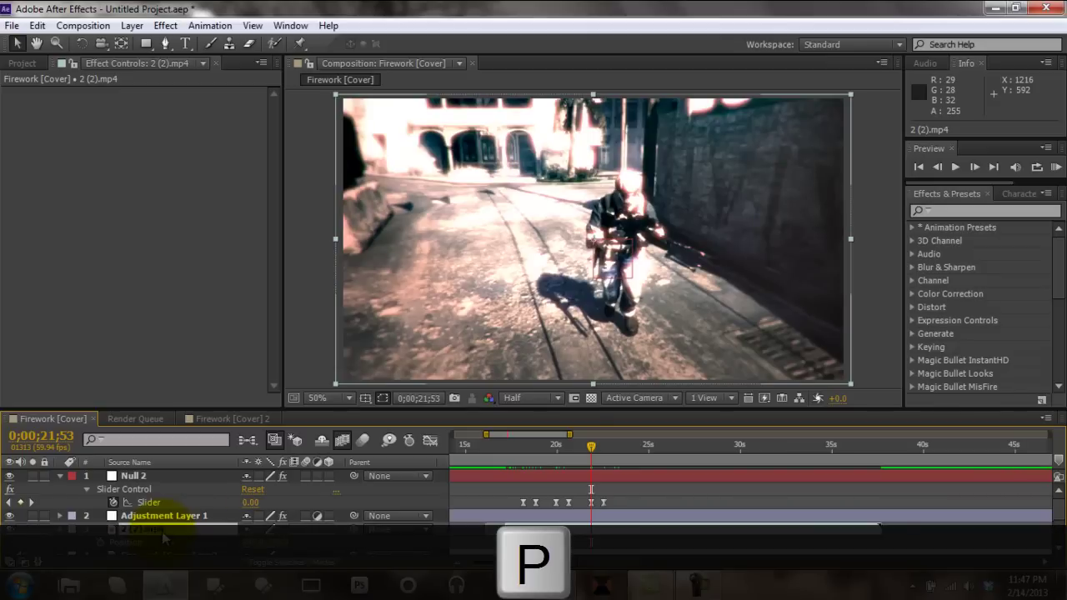
click(107, 542)
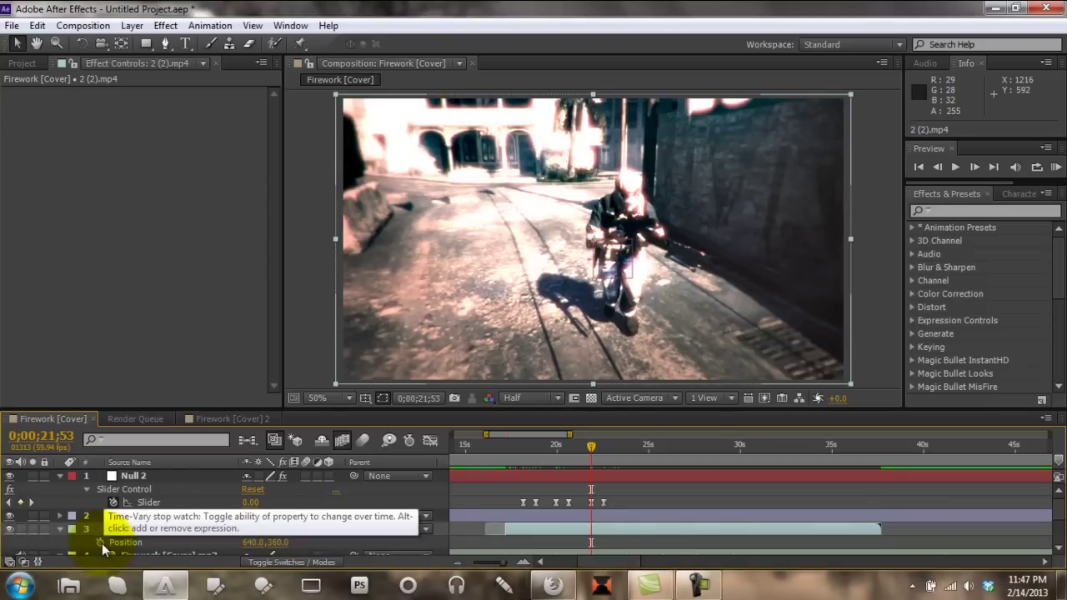
alt+click(102, 543)
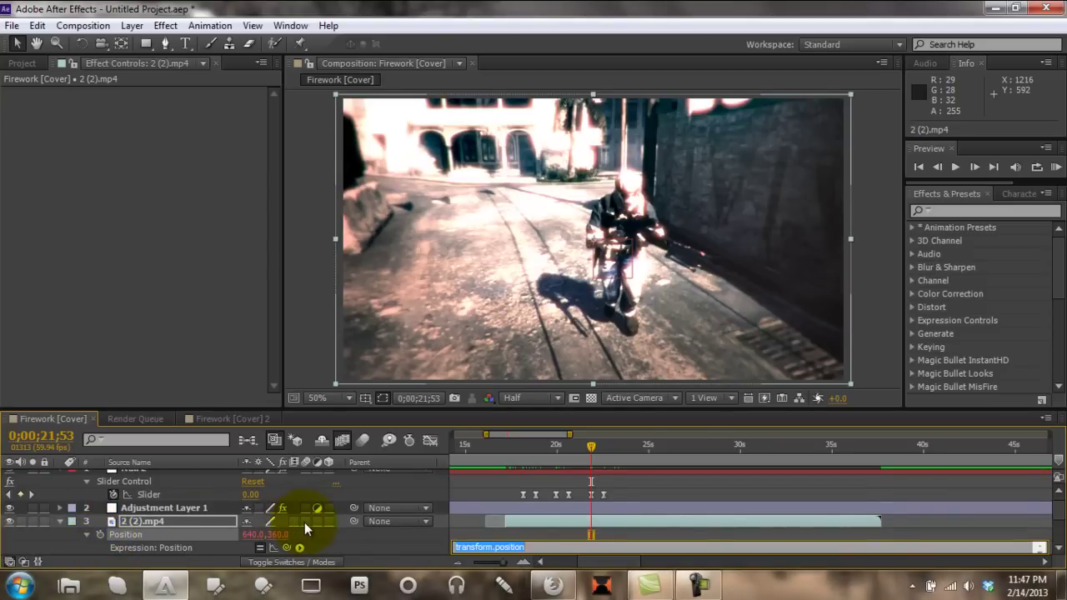
text(wiggle()
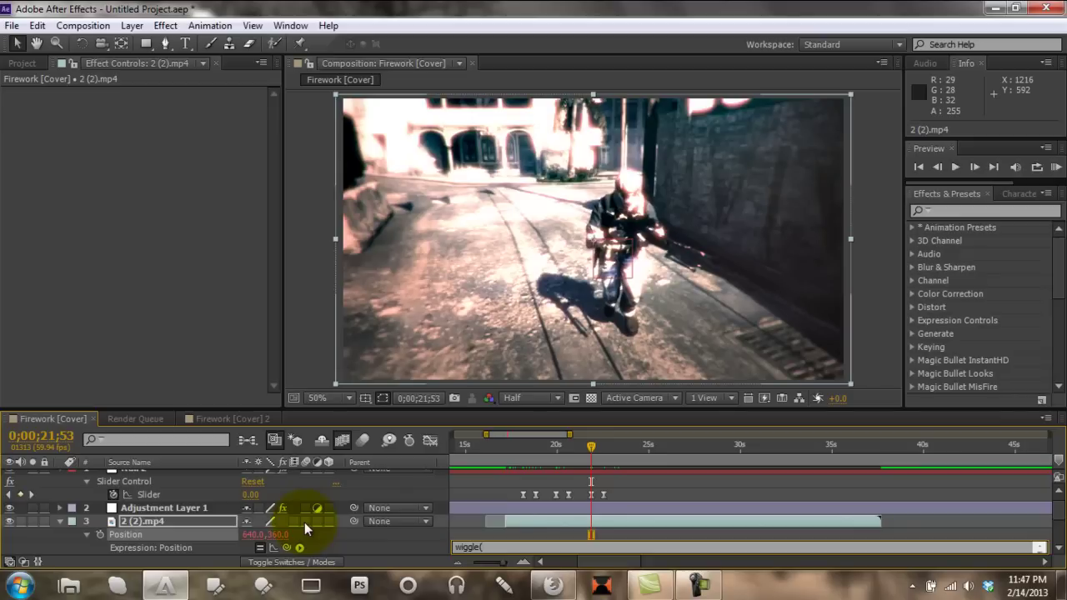
text(5,)
key(Left)
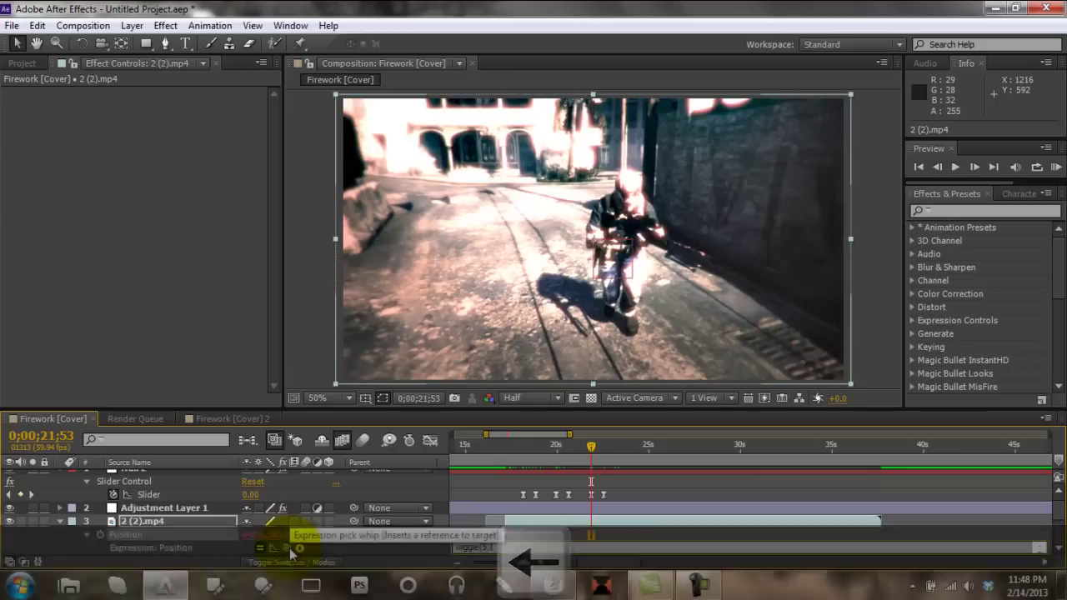
drag(289, 548, 149, 505)
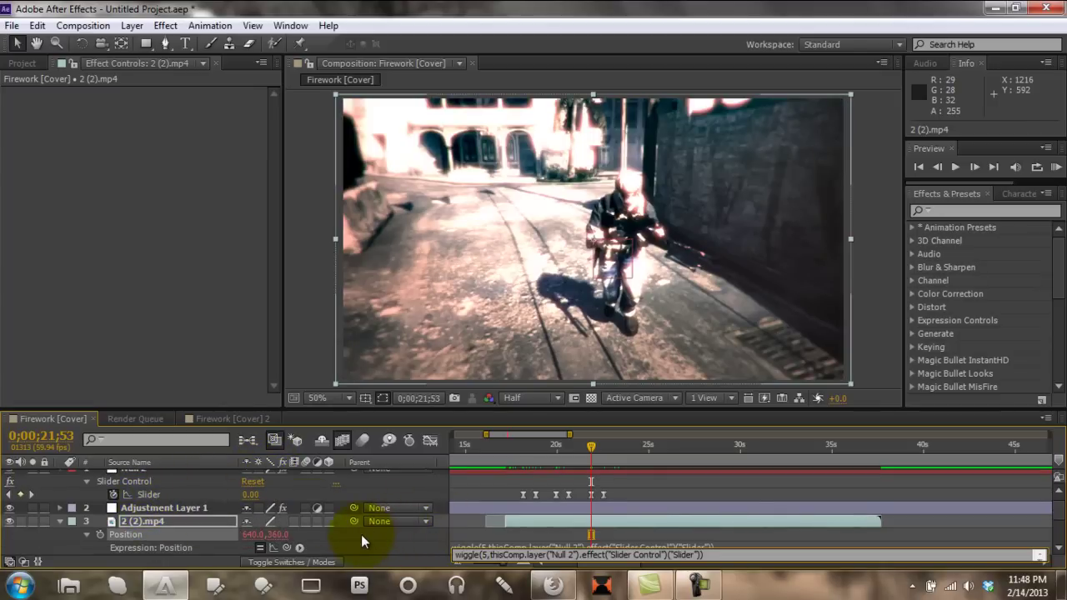
click(68, 540)
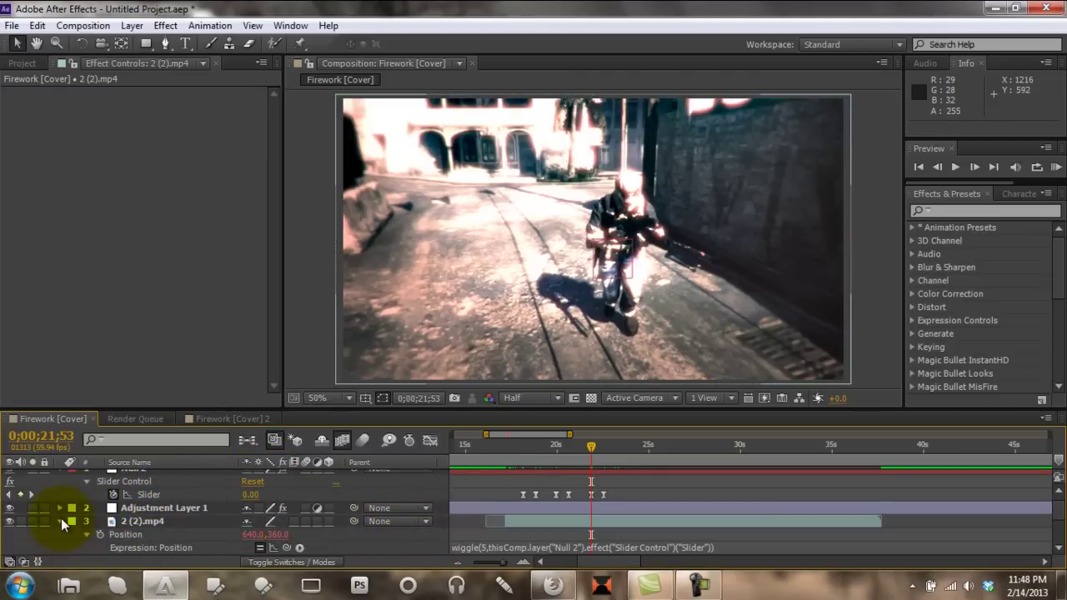
Collapse the 2 (2).mp4 layer's Position expression and show only its Scale property
click(60, 521)
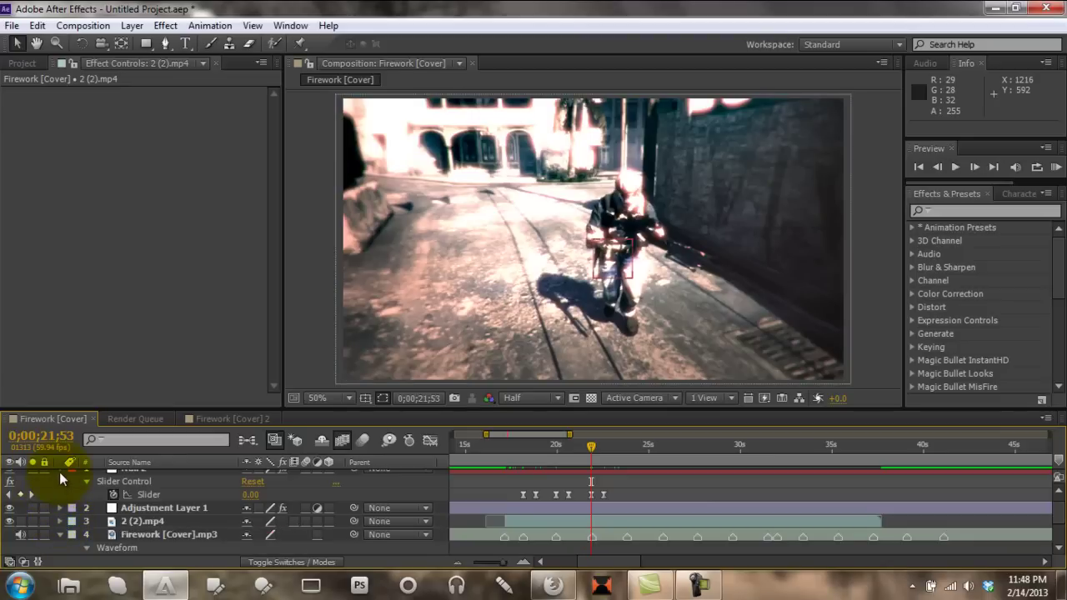
scroll(60, 472, down, 1)
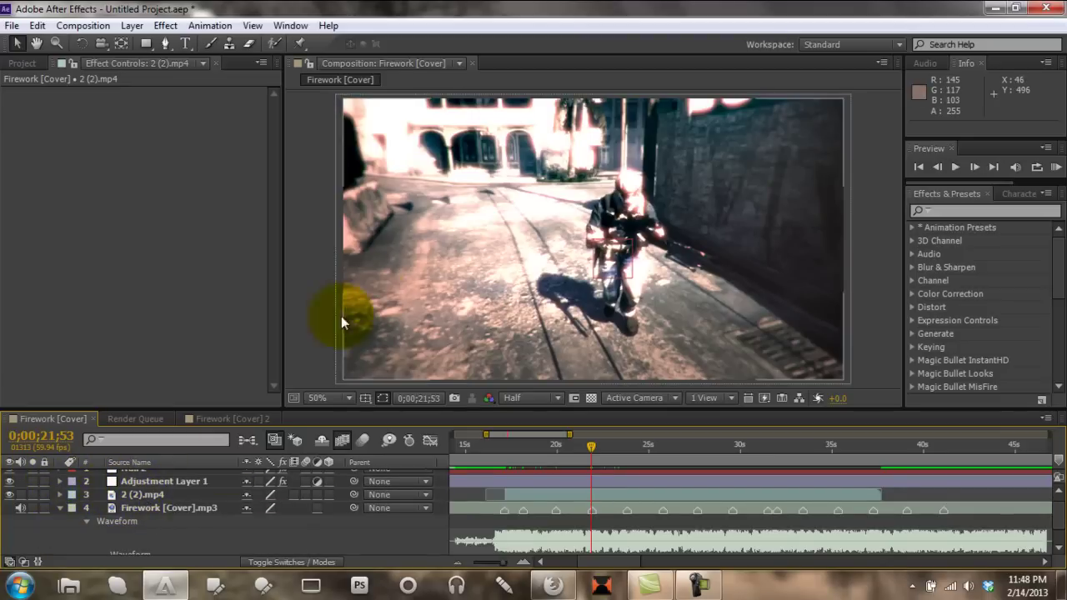
click(163, 495)
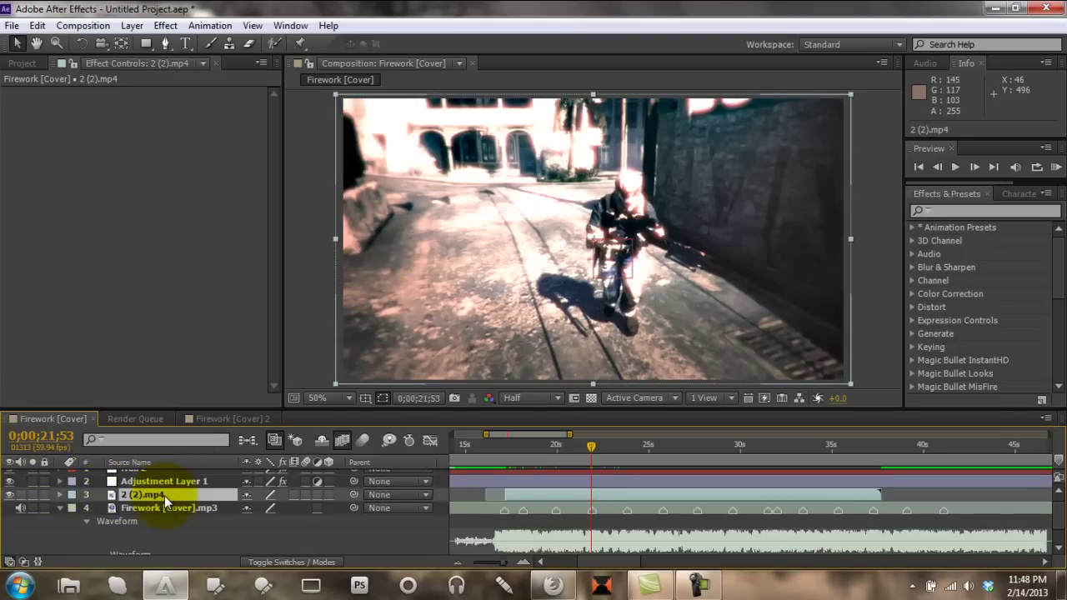
key(s)
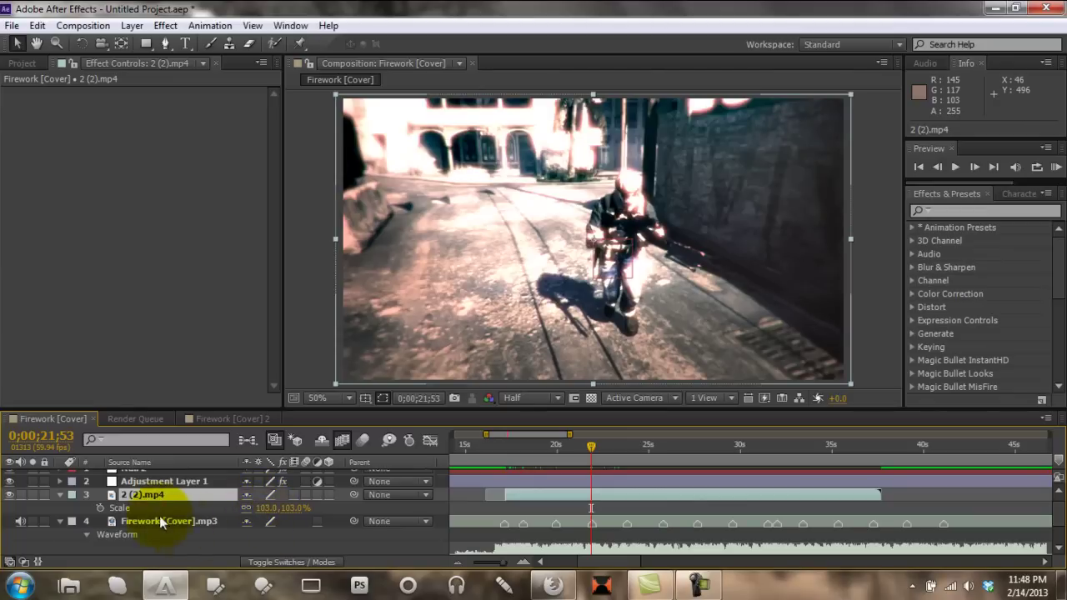
Collapse the 2 (2).mp4 layer and RAM-preview the shake starting from 0;00;17;46
click(59, 494)
mouse_move(507, 447)
mouse_down()
mouse_move(534, 460)
mouse_move(514, 465)
mouse_up()
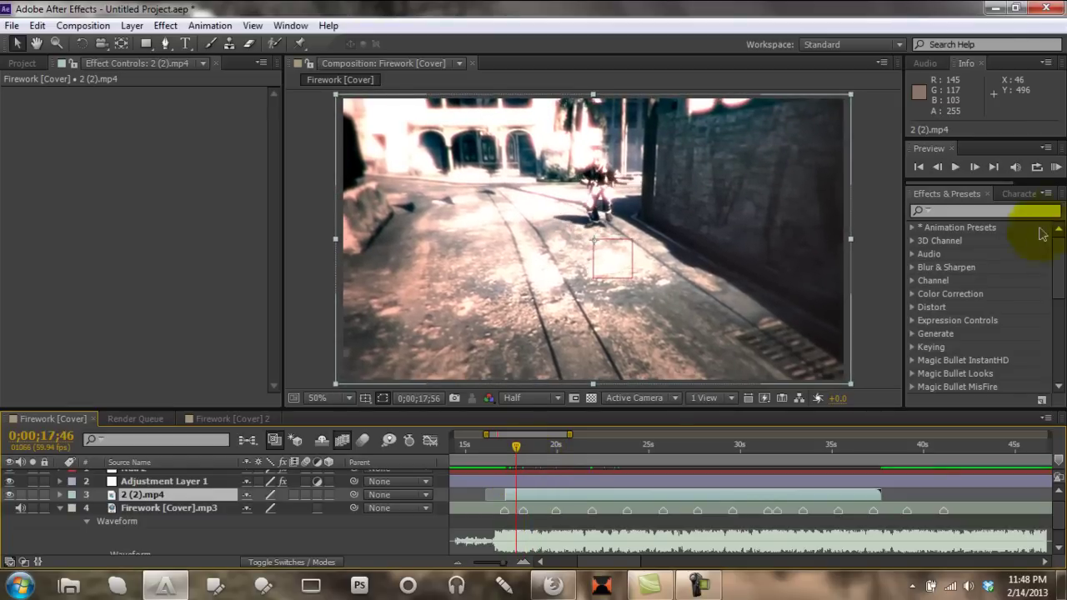
click(1056, 167)
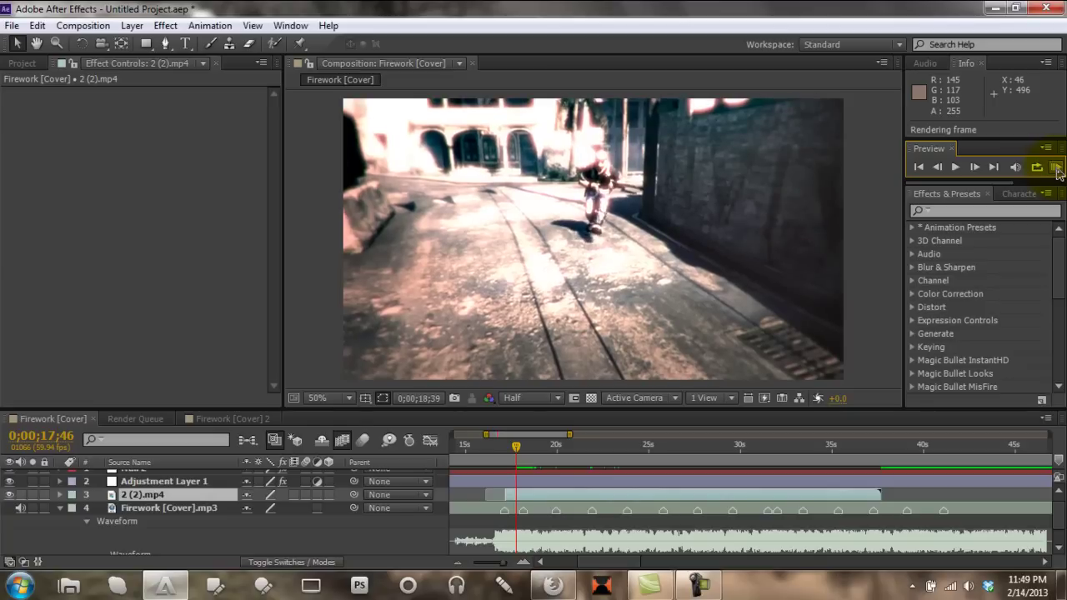
click(572, 317)
click(877, 467)
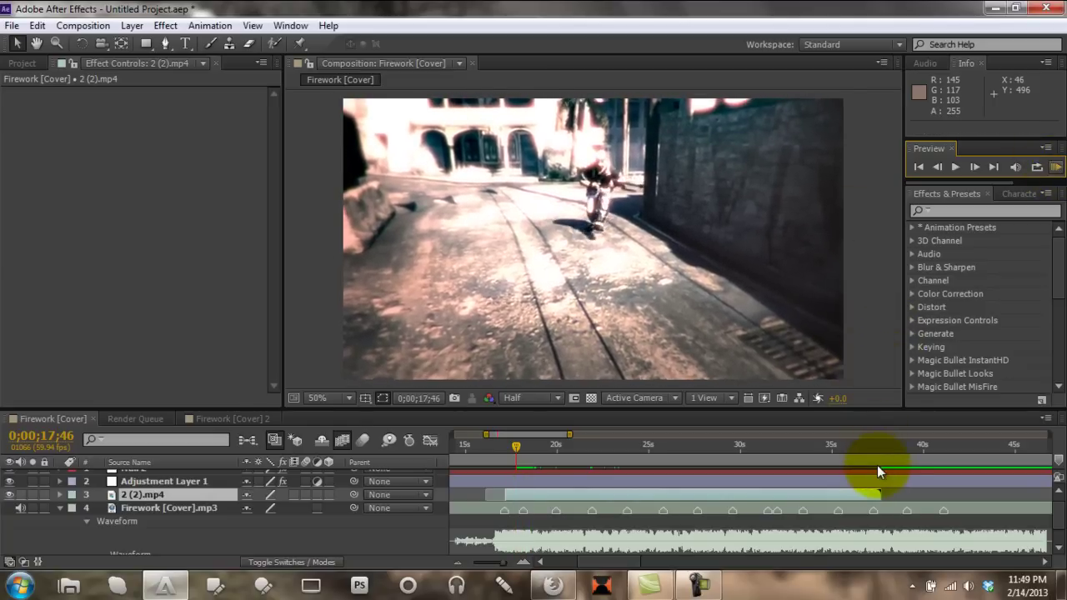
Hide Adjustment Layer 1 and RAM-preview the shaking clip without its color effects from 0;00;17;46
click(114, 460)
click(9, 481)
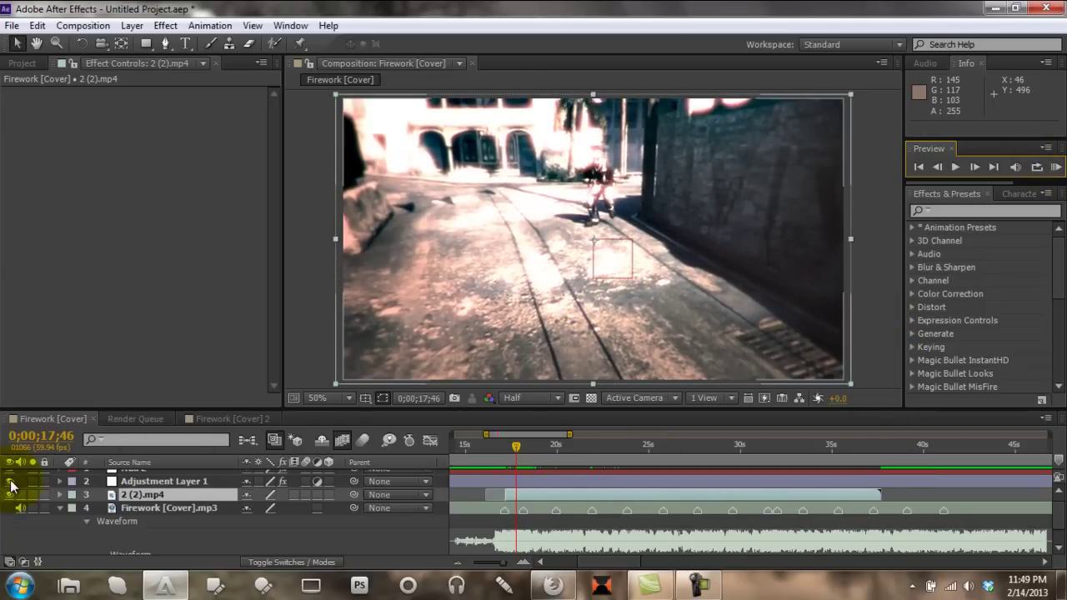
click(1056, 167)
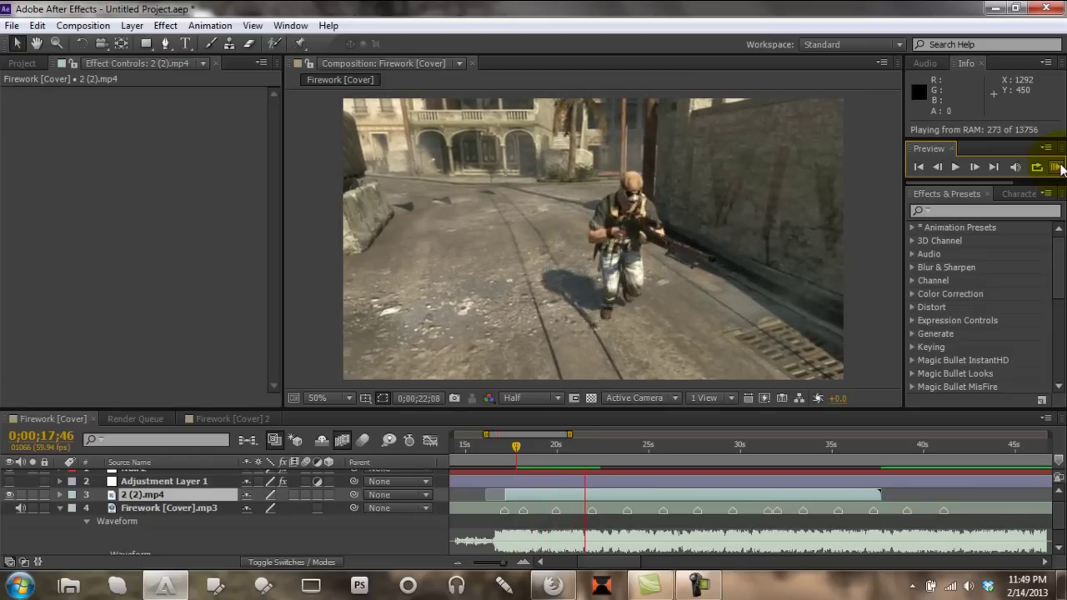
click(477, 279)
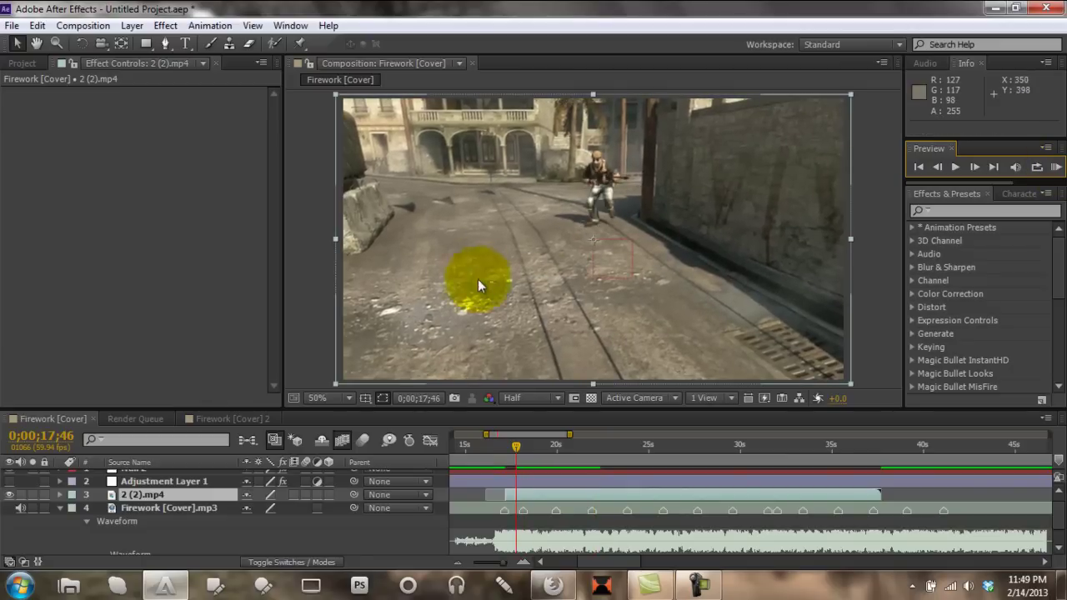
Review Null 2's Slider Control and the 2 (2).mp4 layer's Position wiggle expression, leaving the layer collapsed
scroll(160, 478, up, 1)
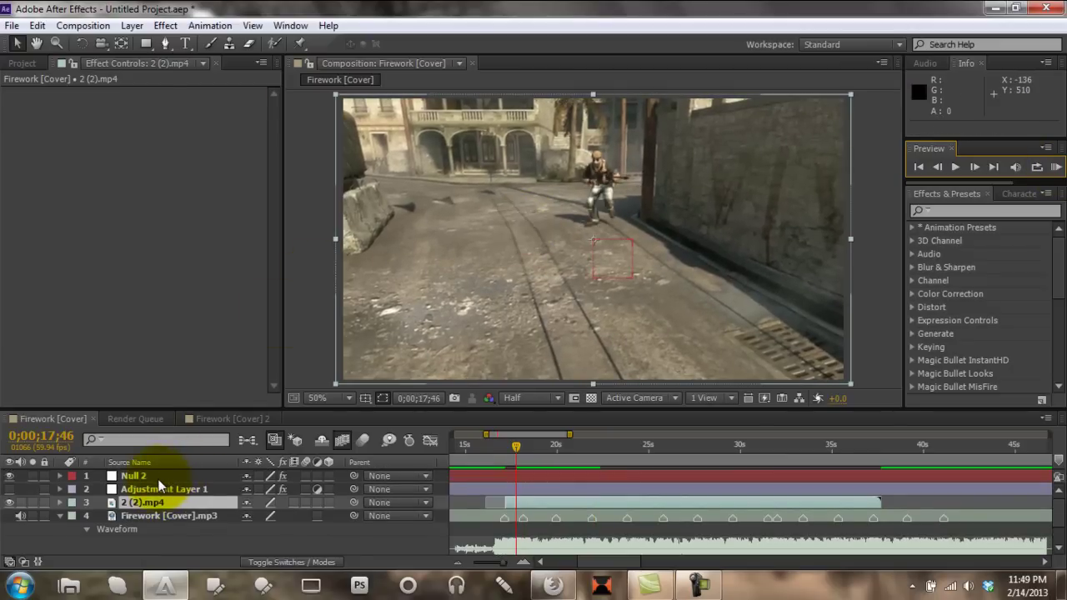
click(160, 477)
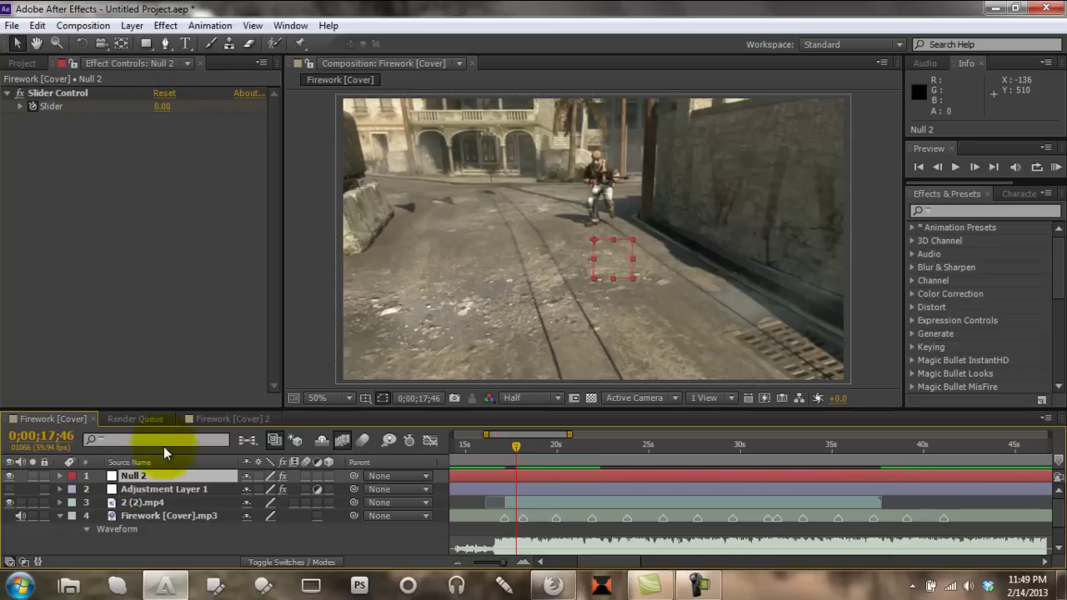
click(160, 502)
key(u)
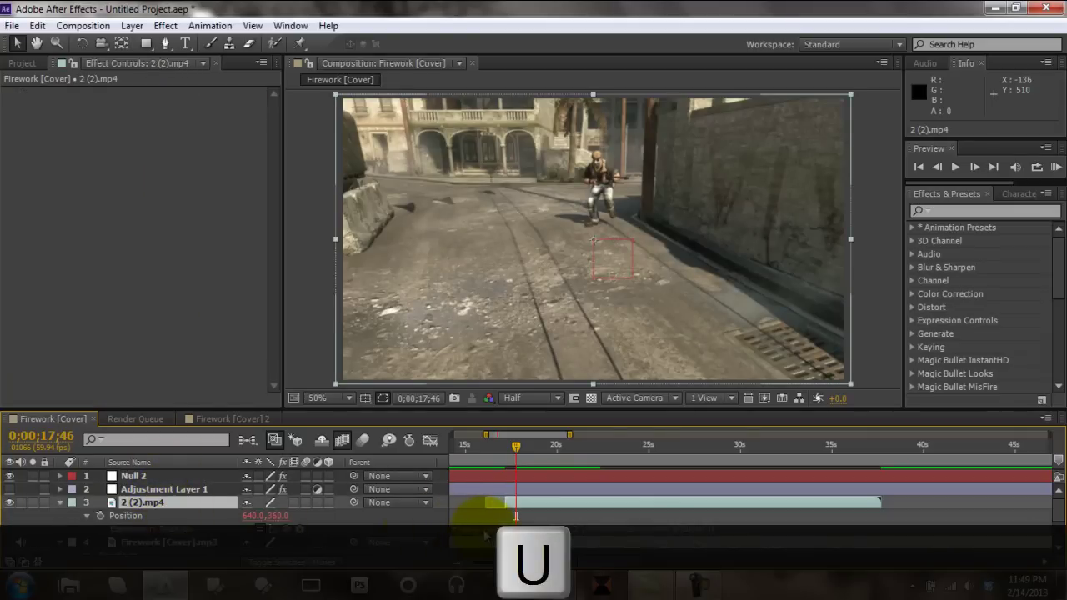
text(wiggle(1, thisComp.layer("Null 2").effect("Slider Control")("Slider")))
text(5)
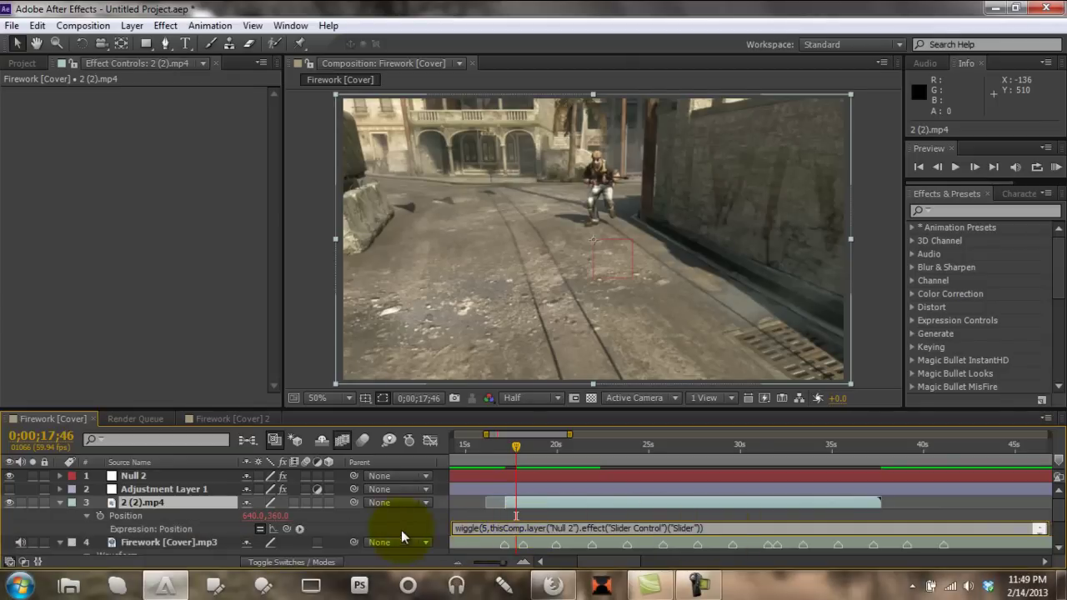
click(360, 522)
click(60, 503)
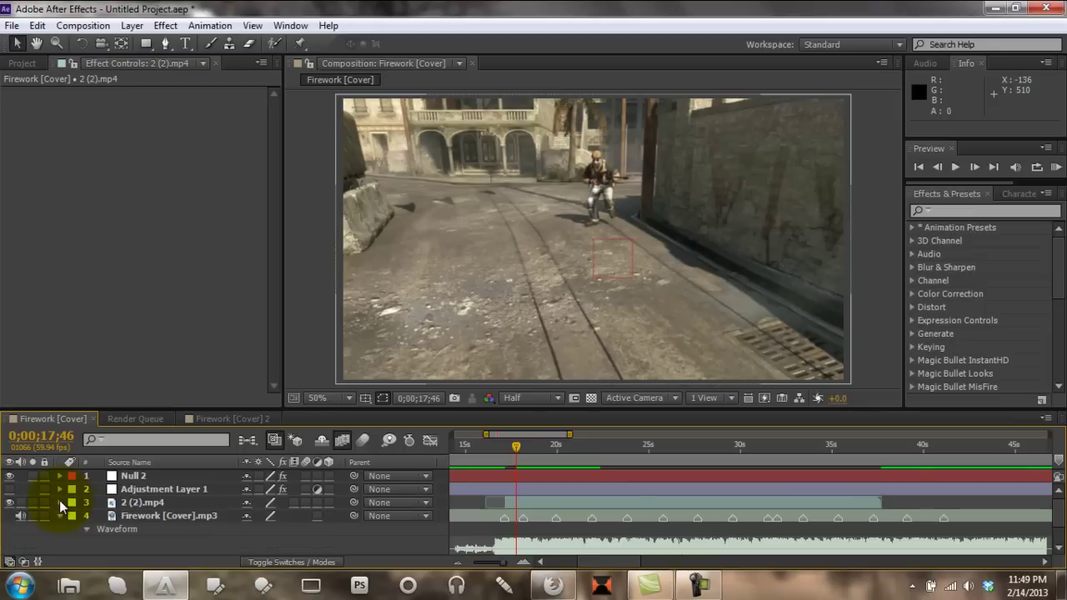
Close the Firework [Cover] timeline and place the Firework [Cover] 2 timeline ahead of the Render Queue
click(93, 420)
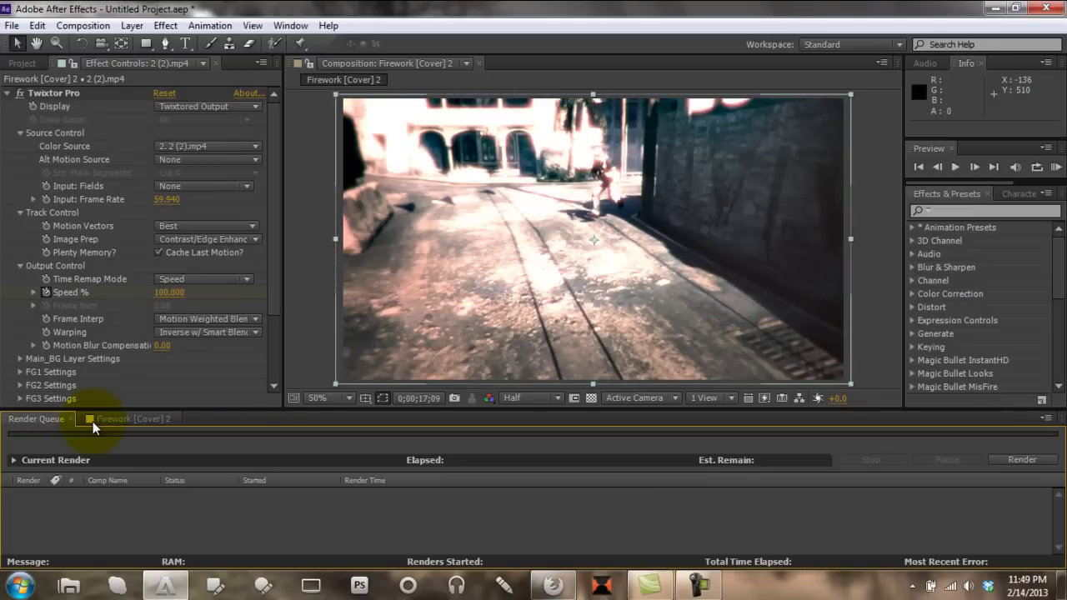
drag(92, 422, 19, 425)
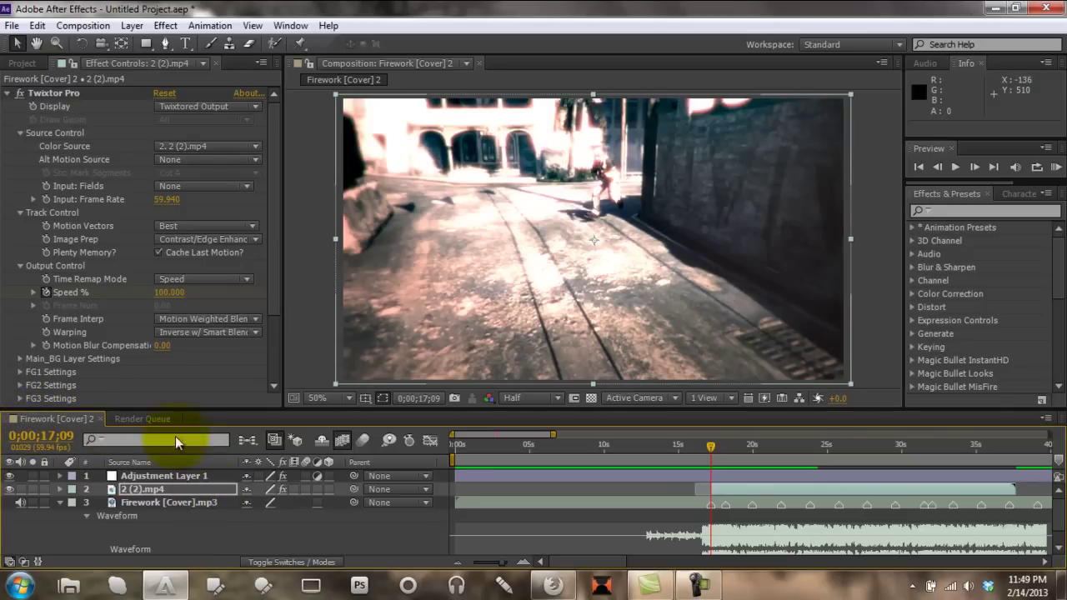
Clear Twixtor Pro and the other effects from the 2 (2).mp4 layer in Firework [Cover] 2 and delete Adjustment Layer 1
drag(711, 445, 781, 476)
click(188, 486)
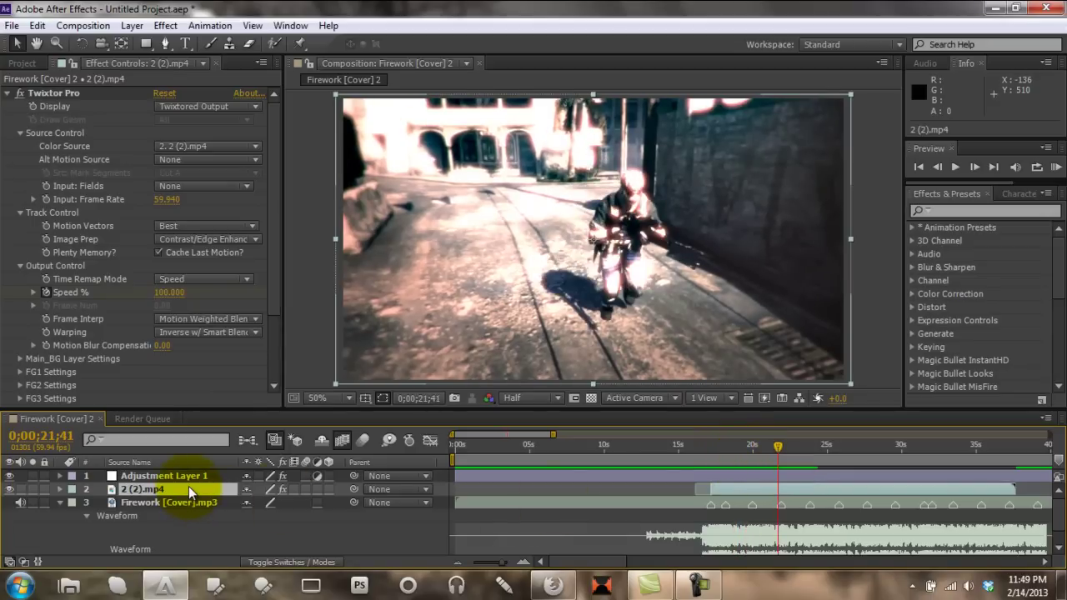
key(u)
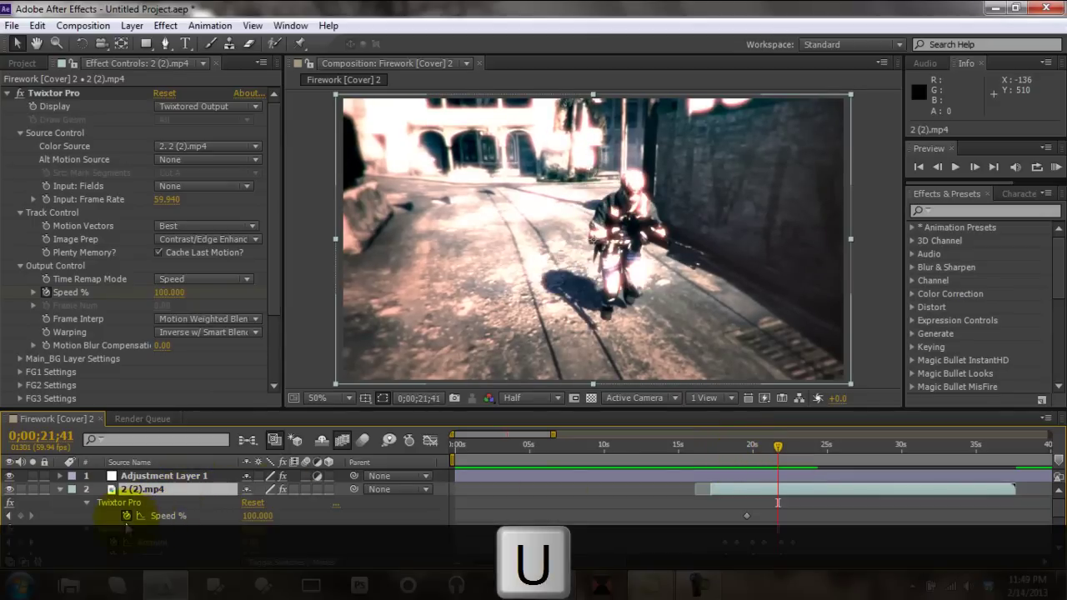
click(119, 503)
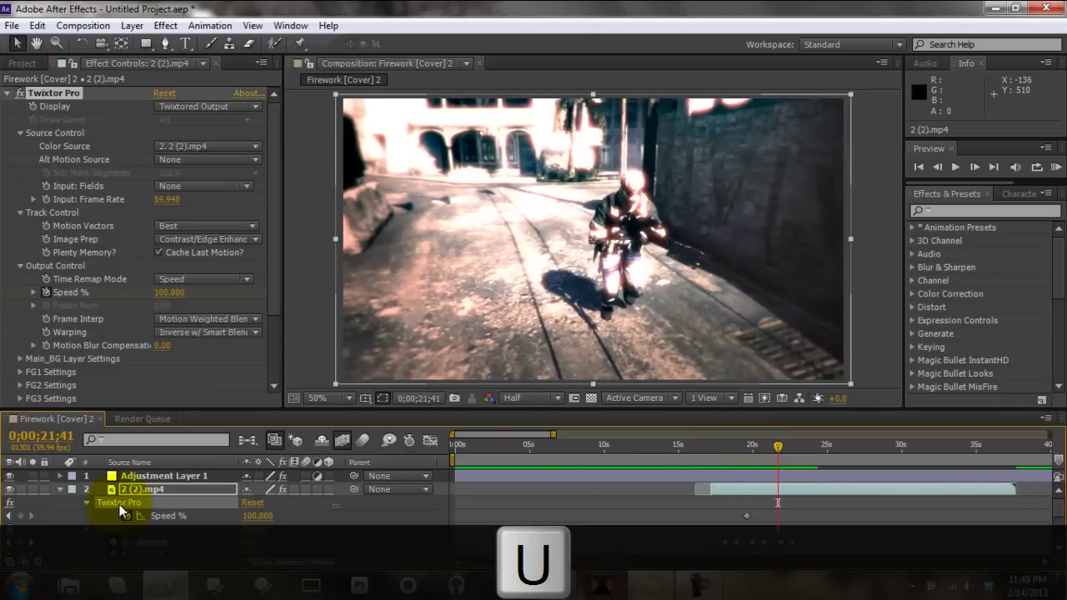
key(Delete)
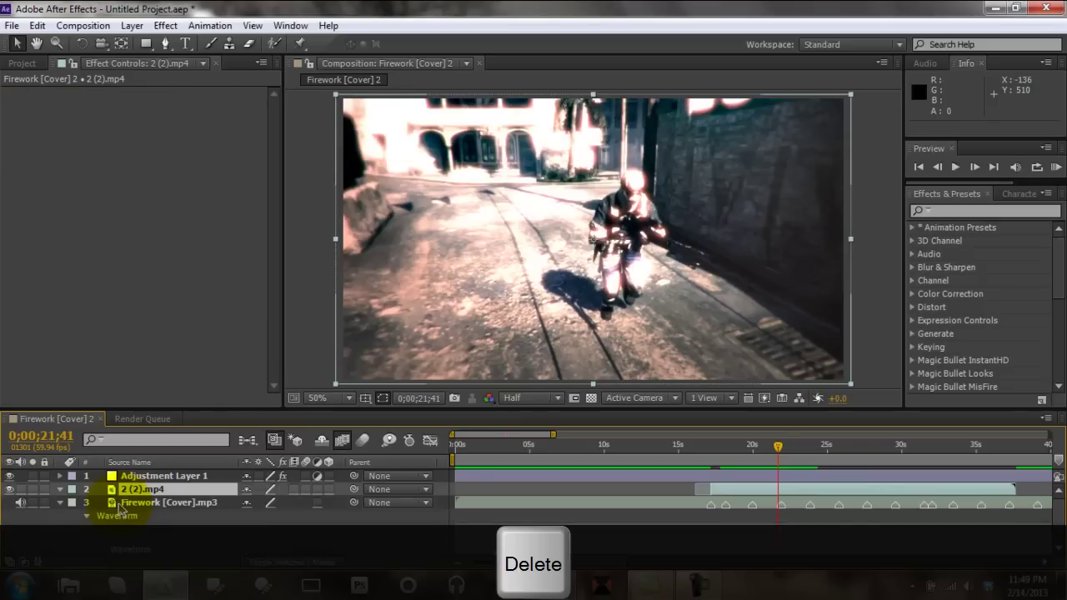
click(126, 477)
key(Delete)
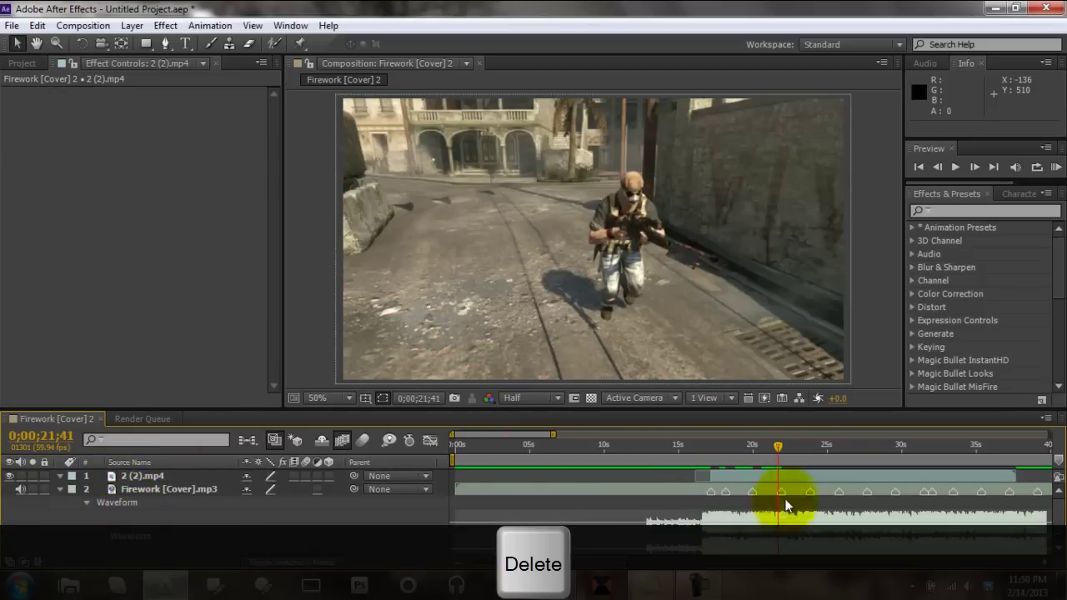
Apply the Video Copilot Twitch effect to the 2 (2).mp4 layer with the current time at the second audio marker, 0;00;18;09
scroll(614, 566, right, 3)
scroll(614, 550, right, 2)
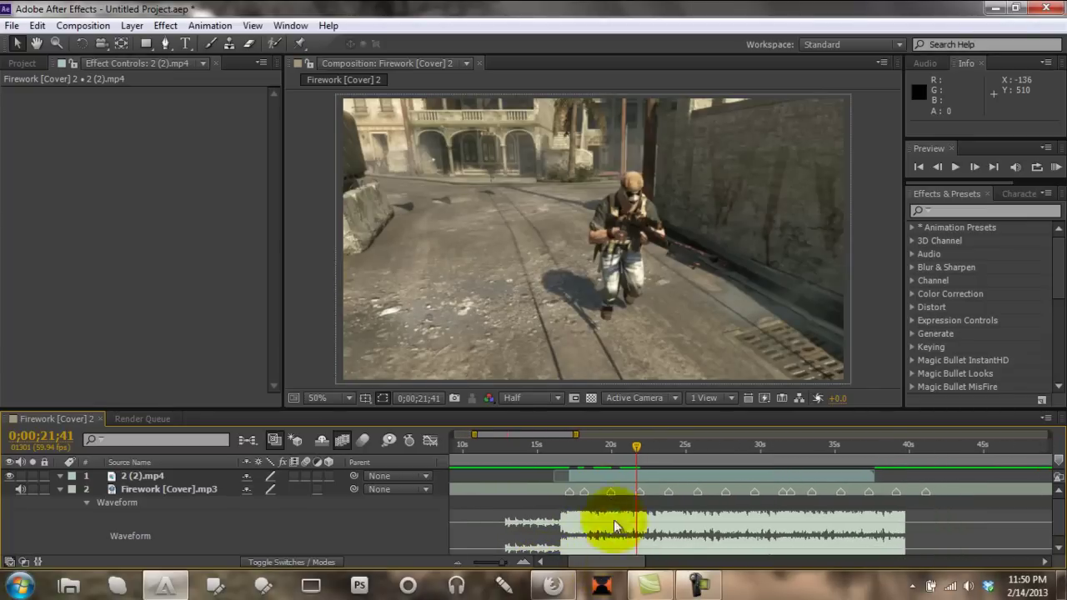
drag(579, 444, 590, 453)
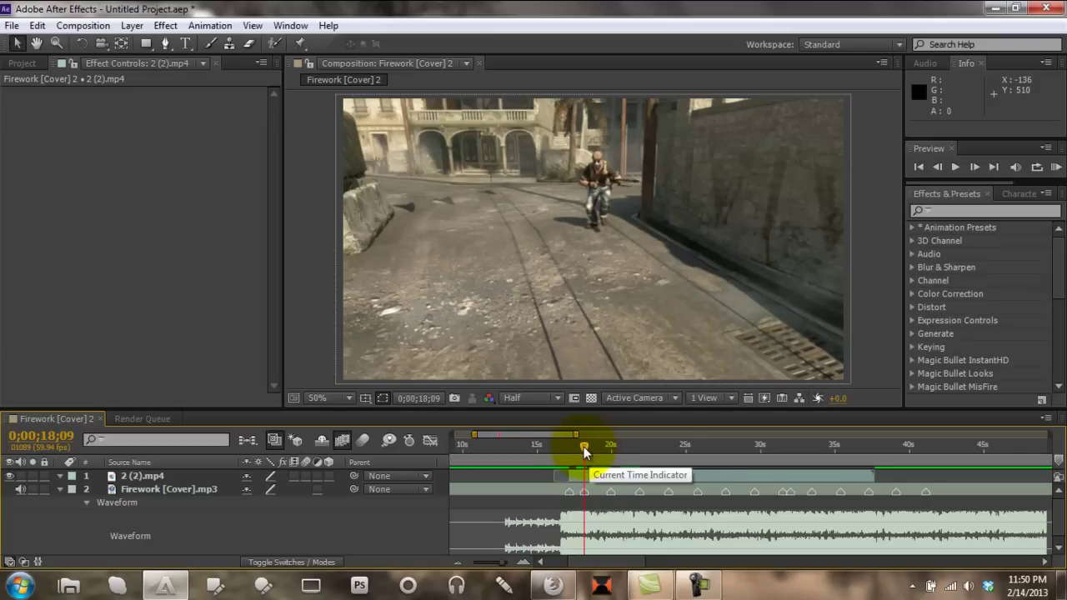
key(space)
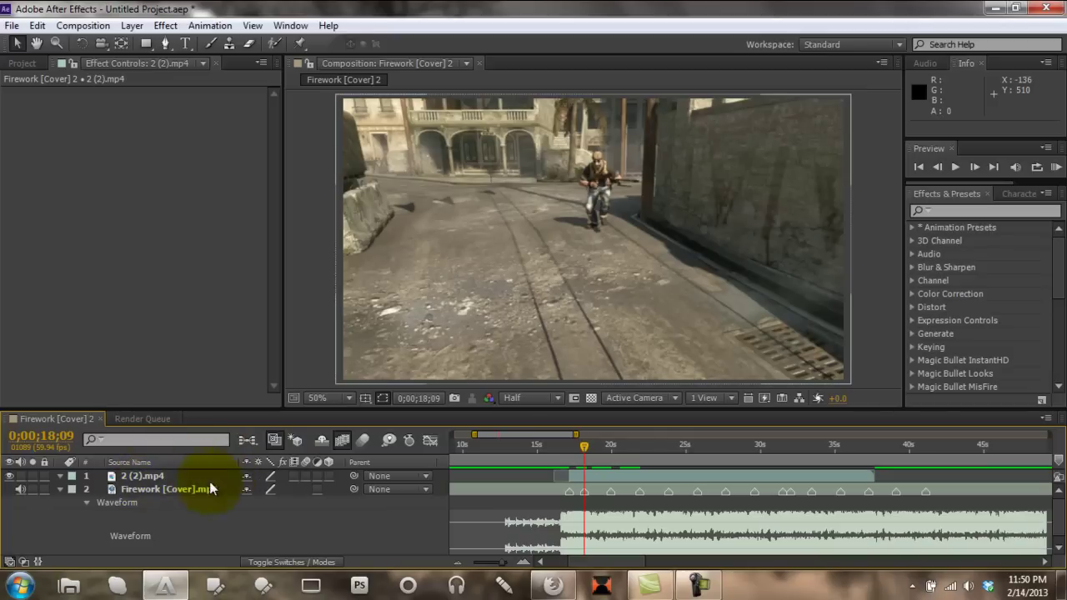
right_click(161, 478)
mouse_move(296, 264)
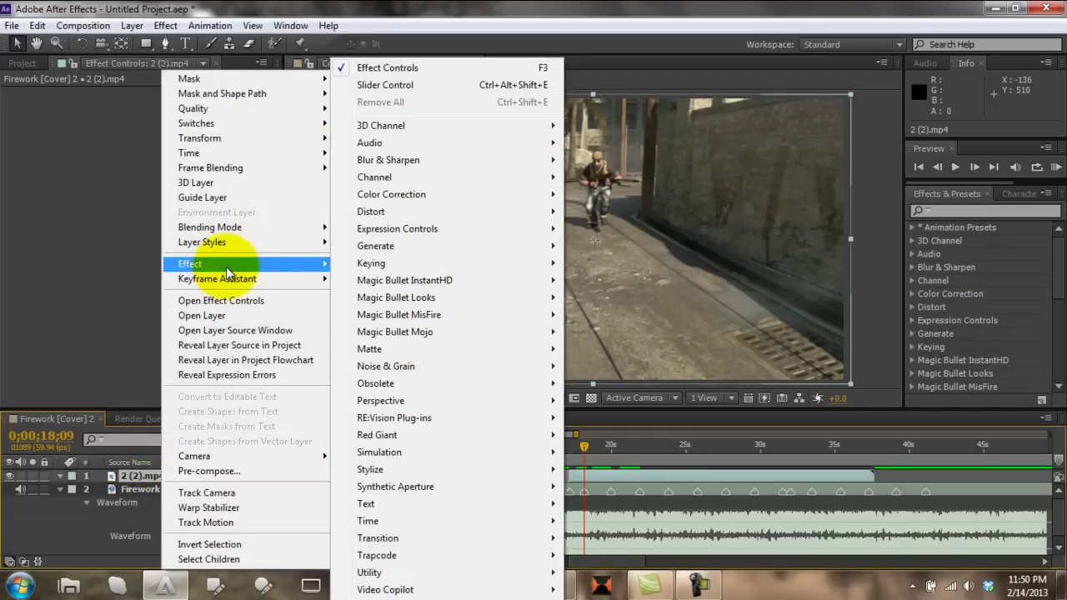
mouse_move(375, 263)
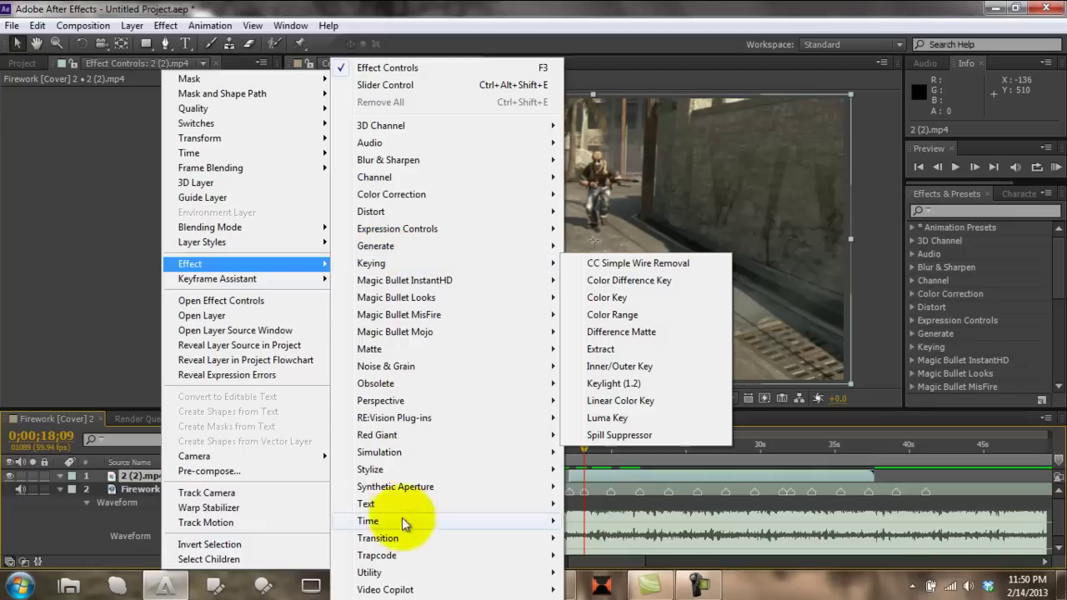
mouse_move(428, 590)
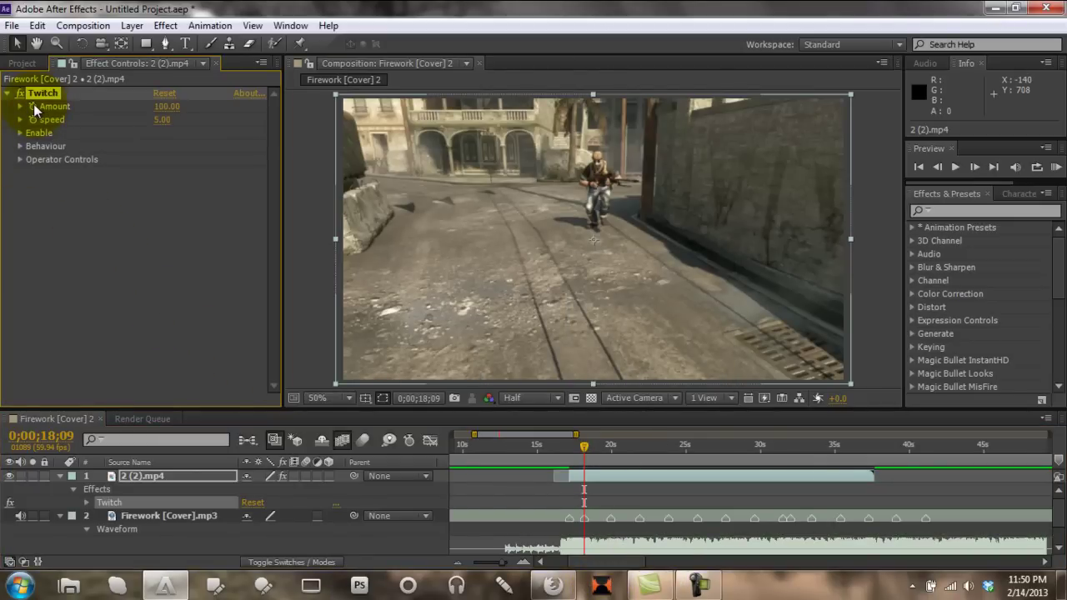
Enable keyframing for Twitch's Amount and speed at 0;00;18;08, one frame before the second audio marker, and enable its Slide operator
click(940, 168)
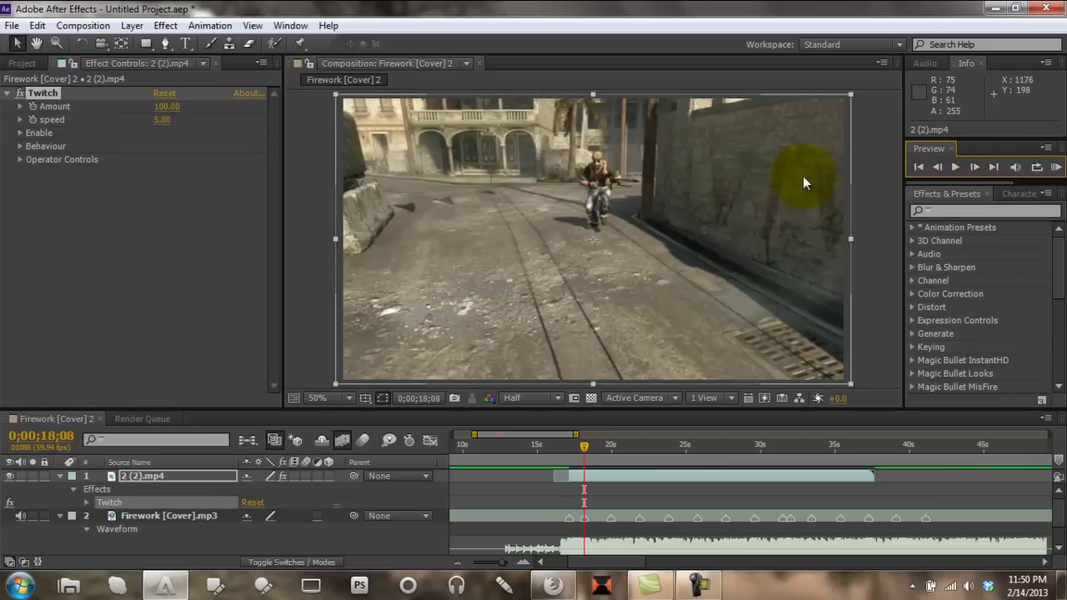
click(32, 111)
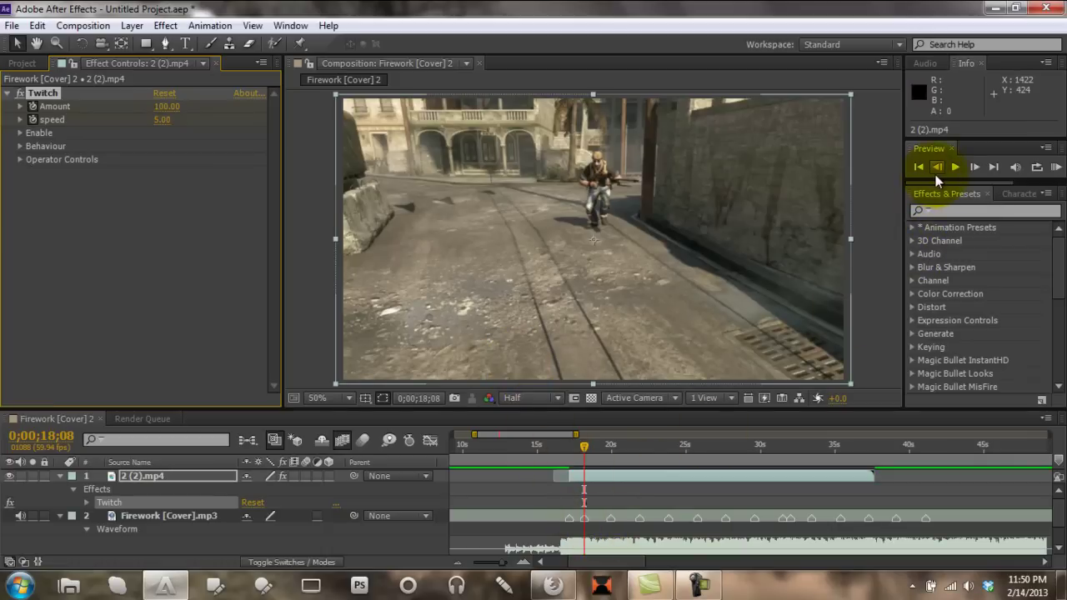
click(20, 134)
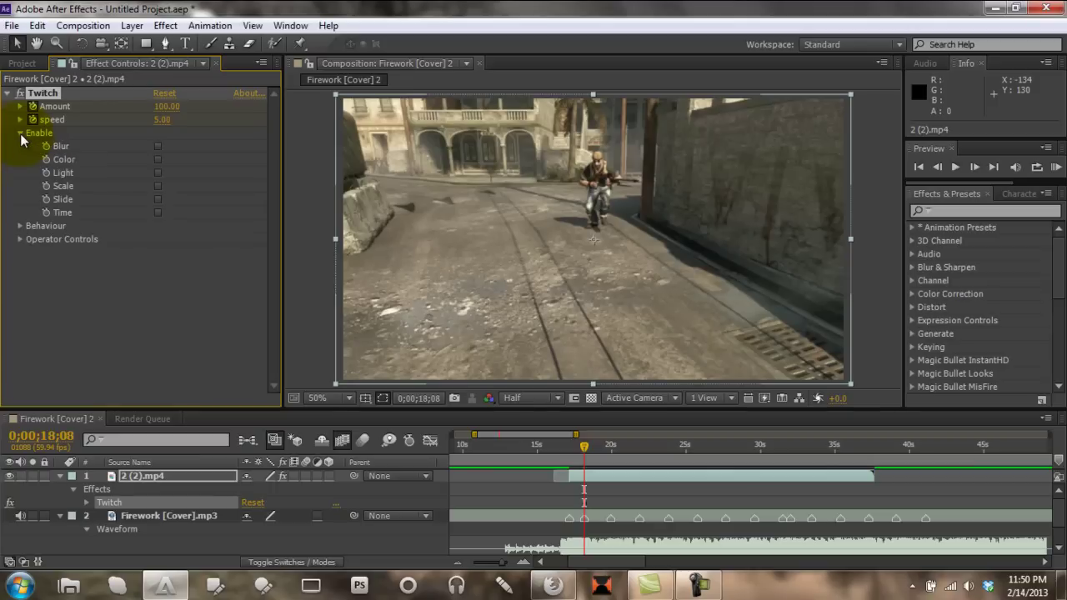
click(158, 199)
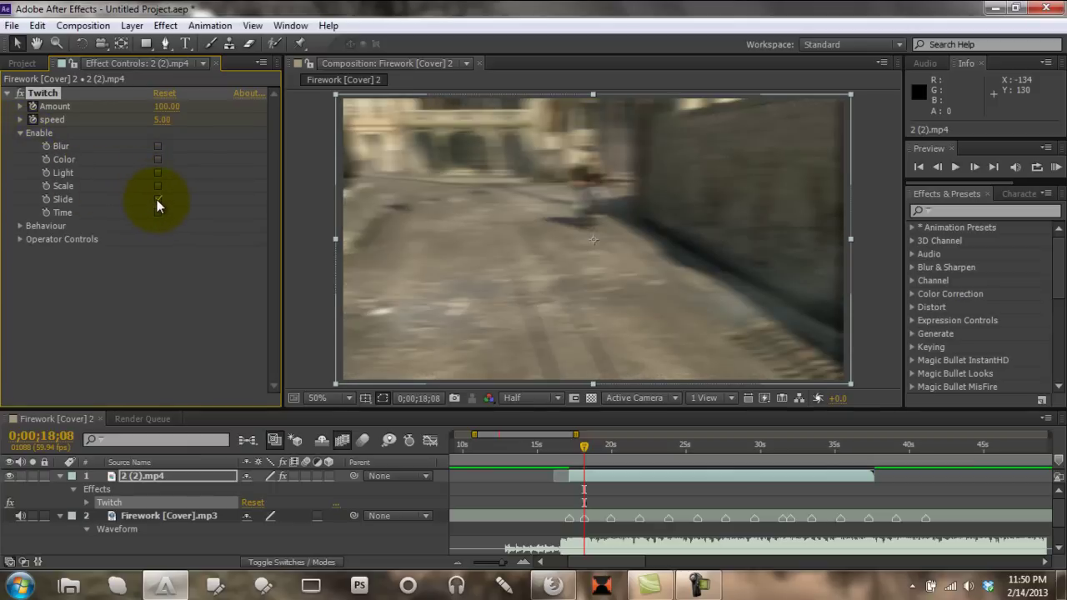
click(20, 133)
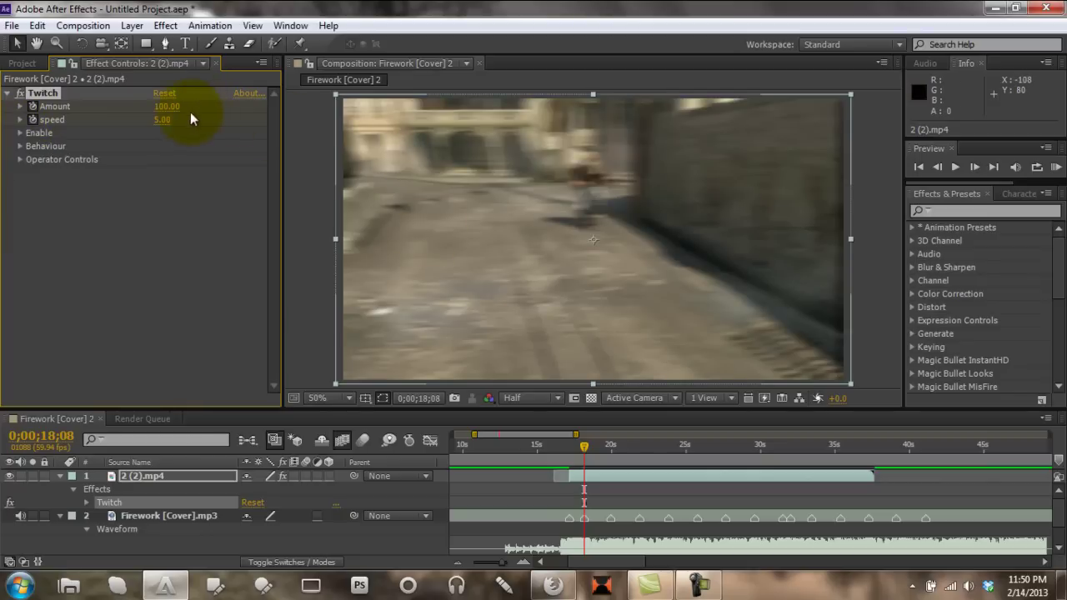
Set the Twitch effect's Amount to 9 and its speed to 8 at 0;00;18;08
click(167, 106)
text(9)
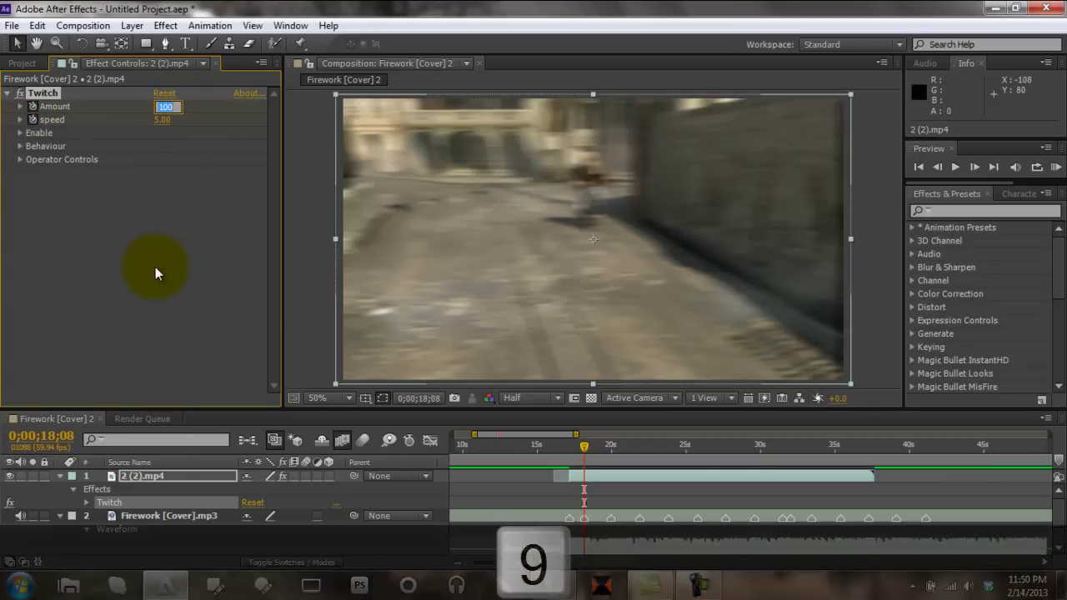
key(Return)
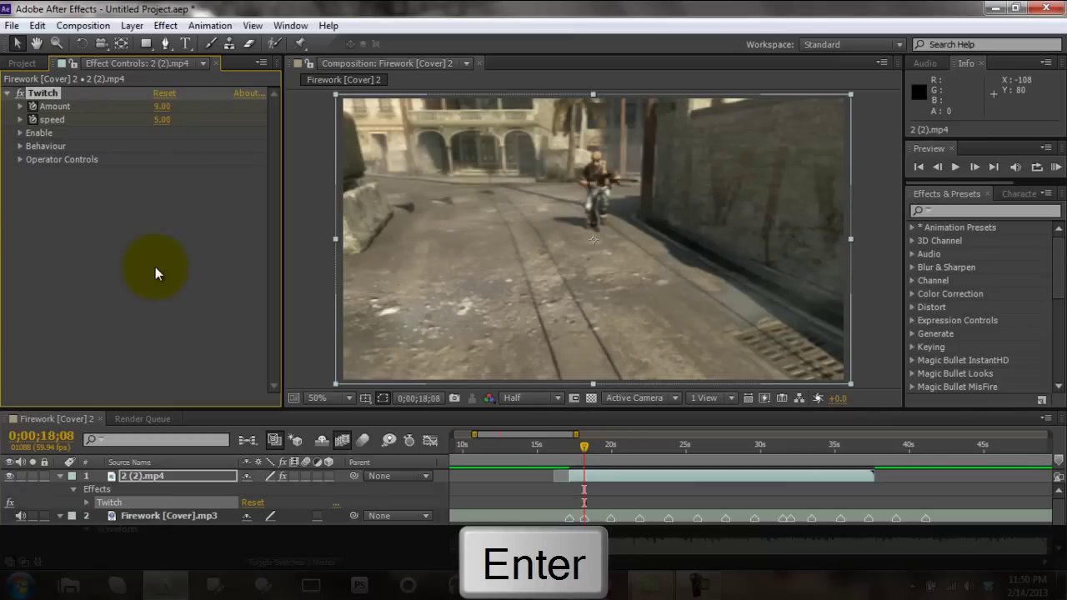
click(162, 119)
text(8)
key(Return)
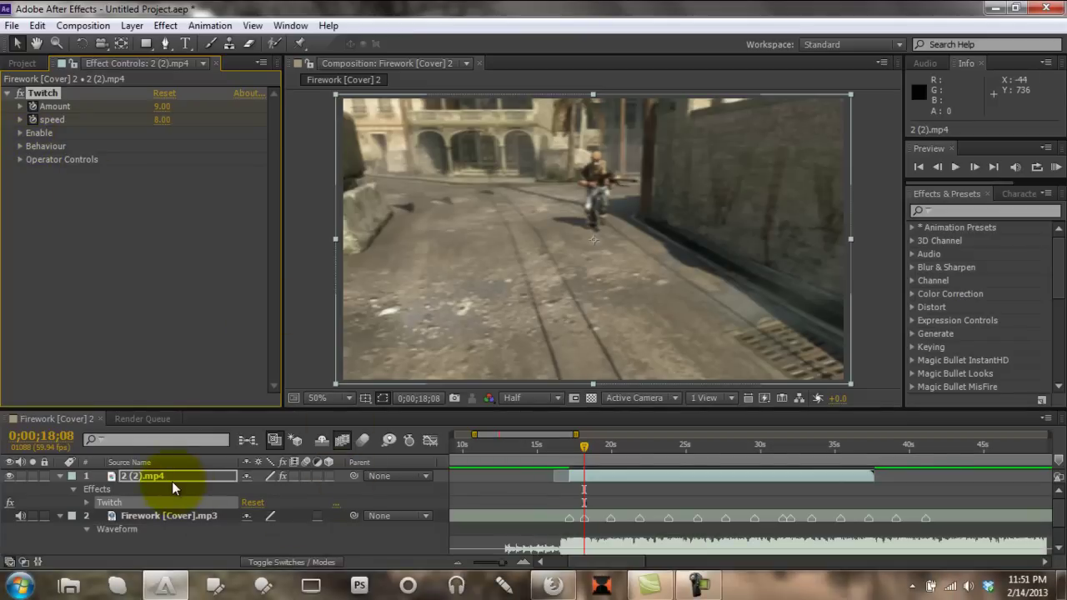
Enable keyframing for Twitch's Slide Twitches [sec] at 0;00;18;09 and reveal all keyframed properties of the 2 (2).mp4 layer
click(171, 480)
key(u)
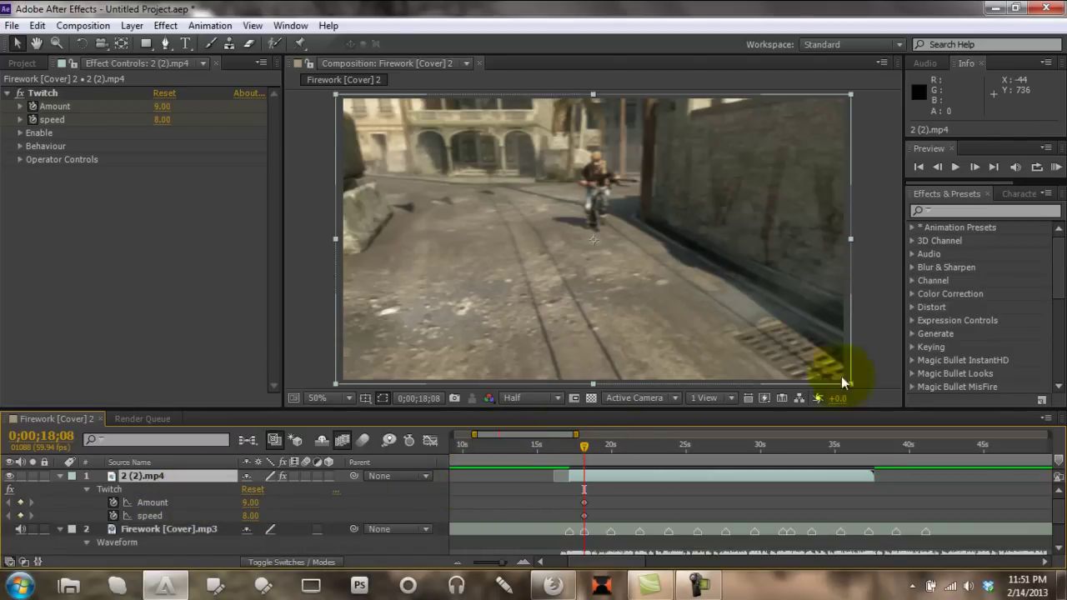
click(974, 167)
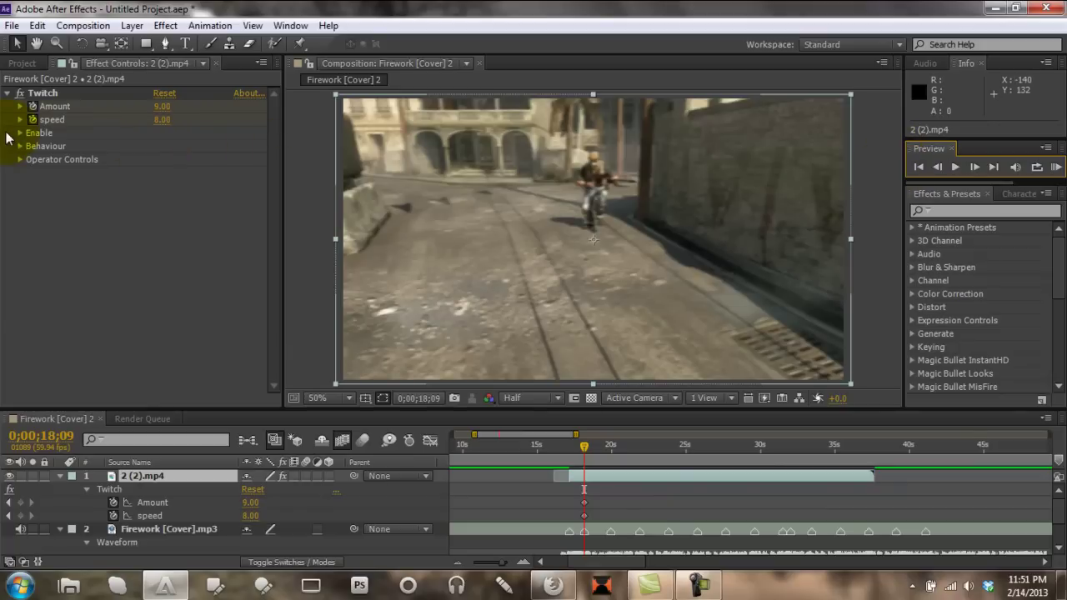
click(19, 158)
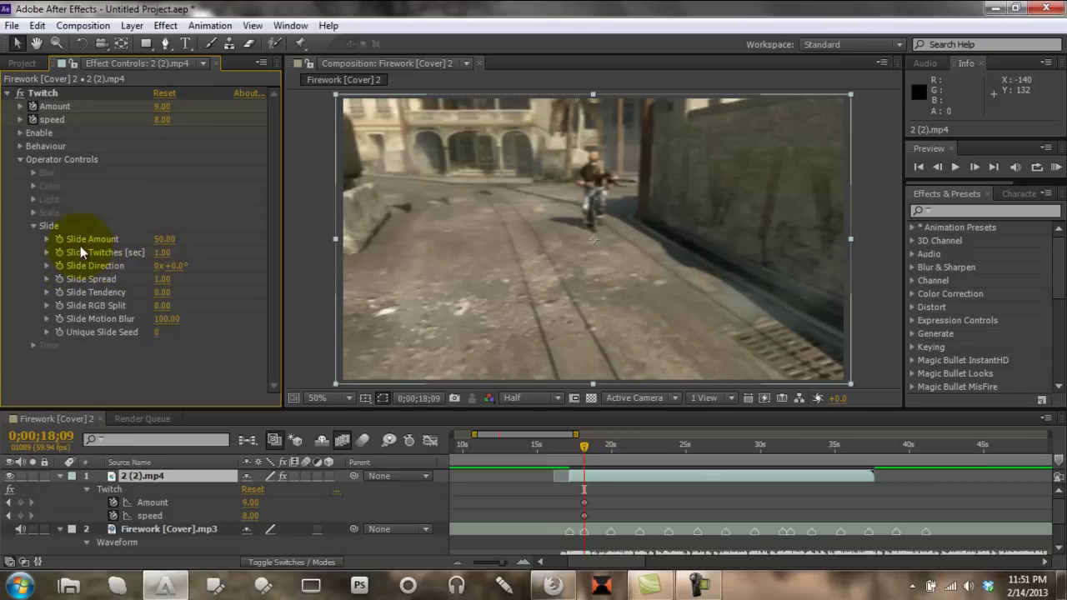
click(59, 252)
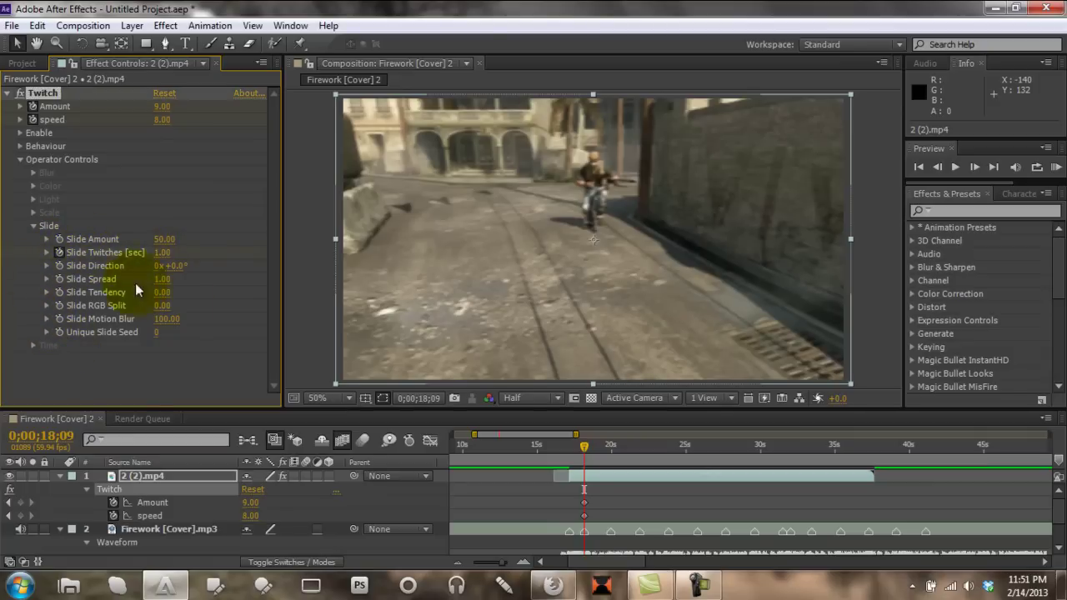
key(u)
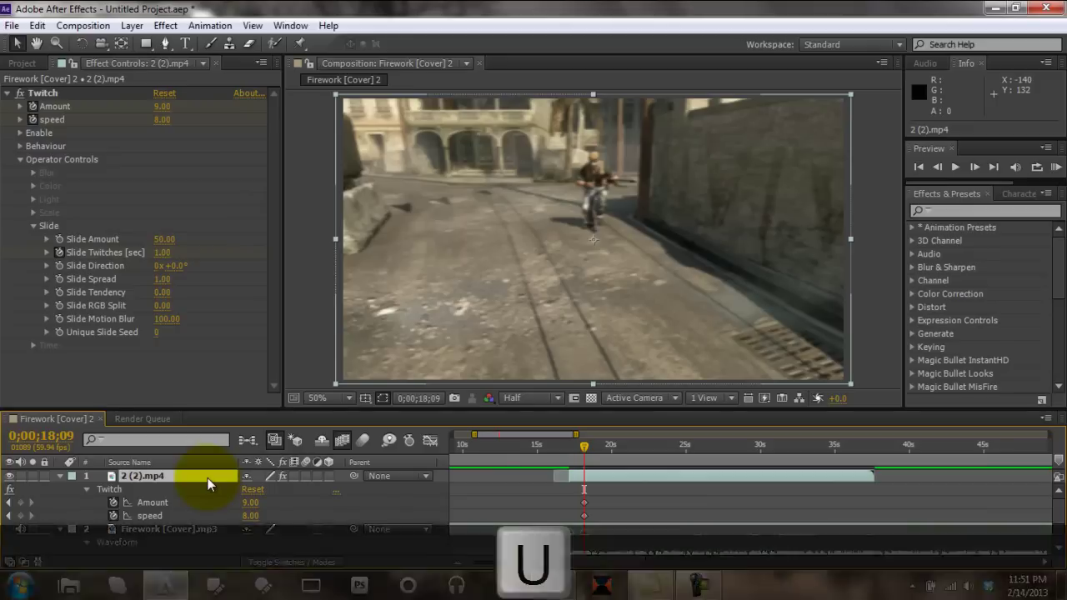
key(u)
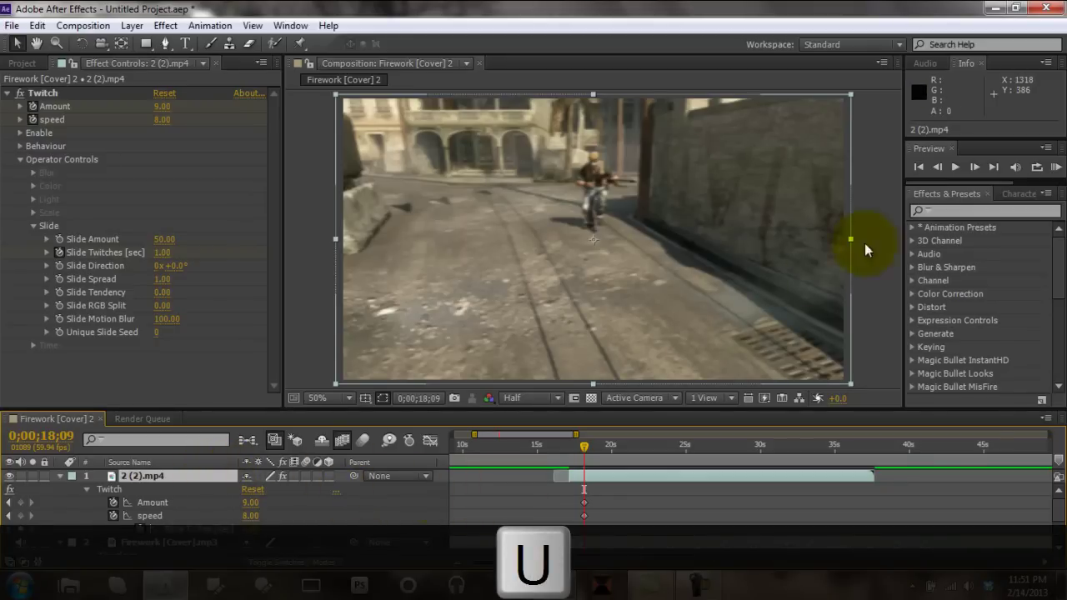
Line up the Amount, speed and Slide Twitches keyframes at 0;00;18;09, on the second audio marker
click(976, 167)
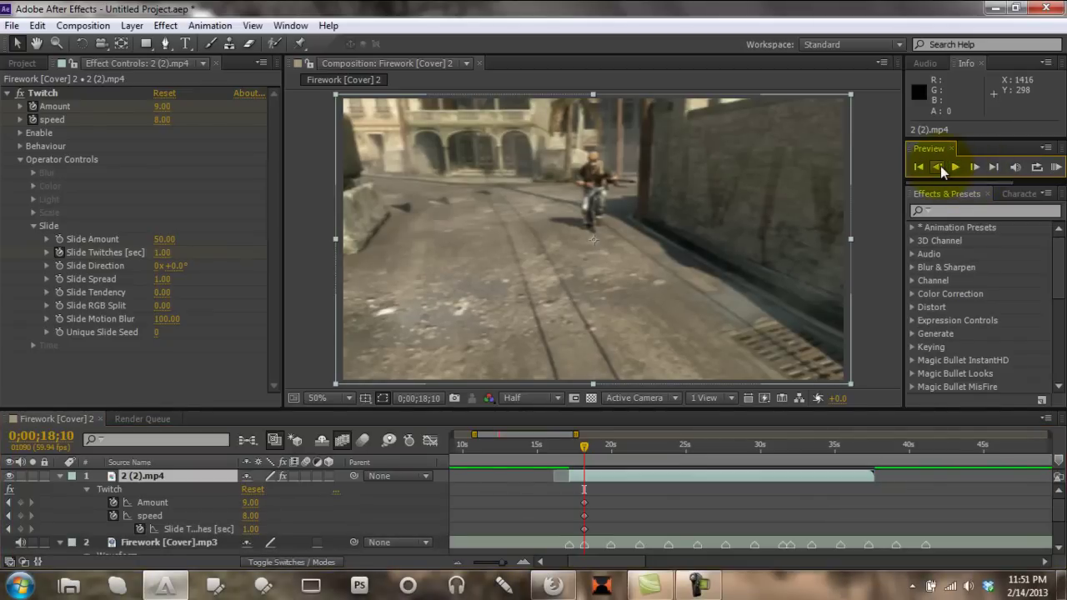
click(522, 562)
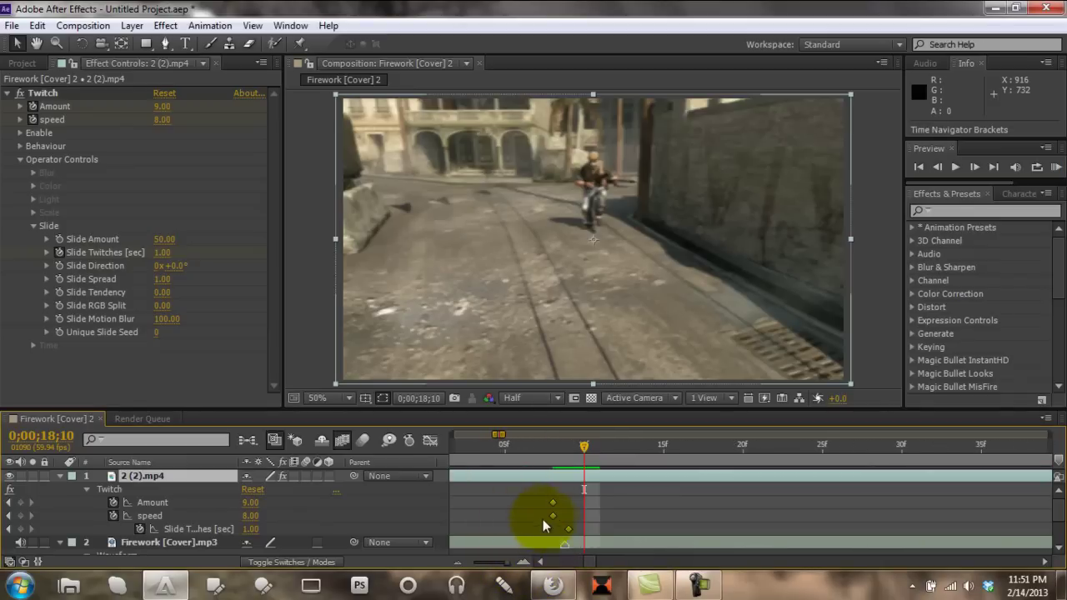
drag(540, 496, 568, 536)
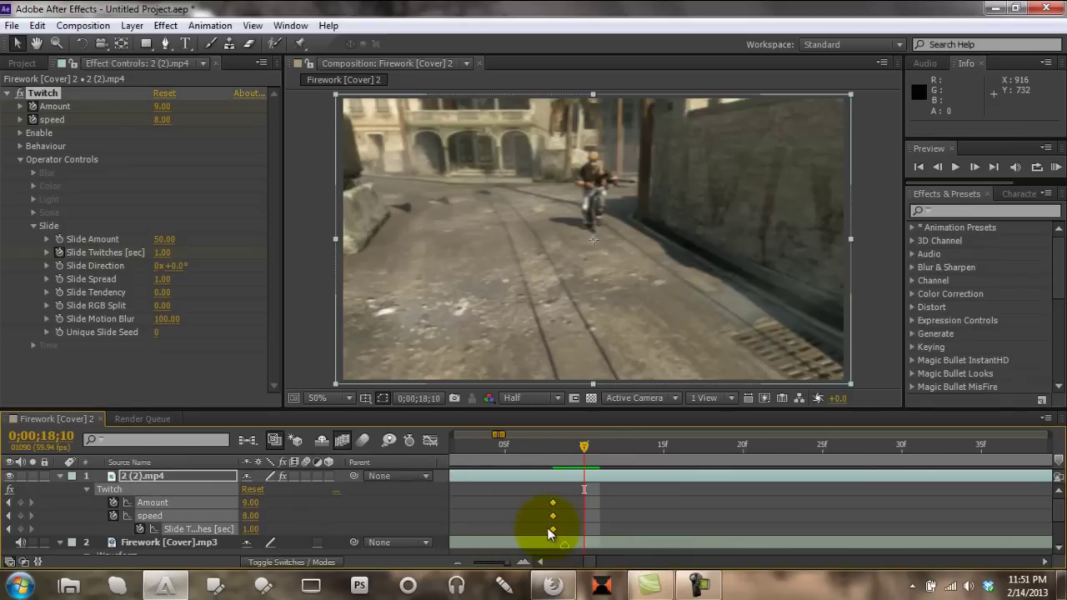
click(454, 562)
click(454, 563)
Set Twitch's Amount to 0 at 0;00;18;08, one frame before the aligned keyframes
click(8, 503)
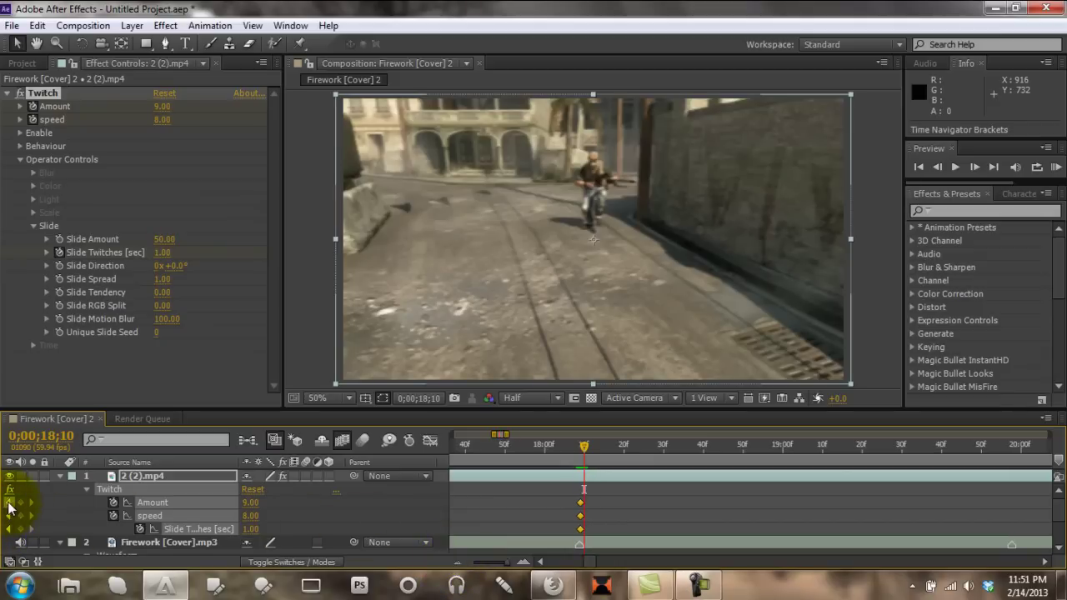
click(938, 166)
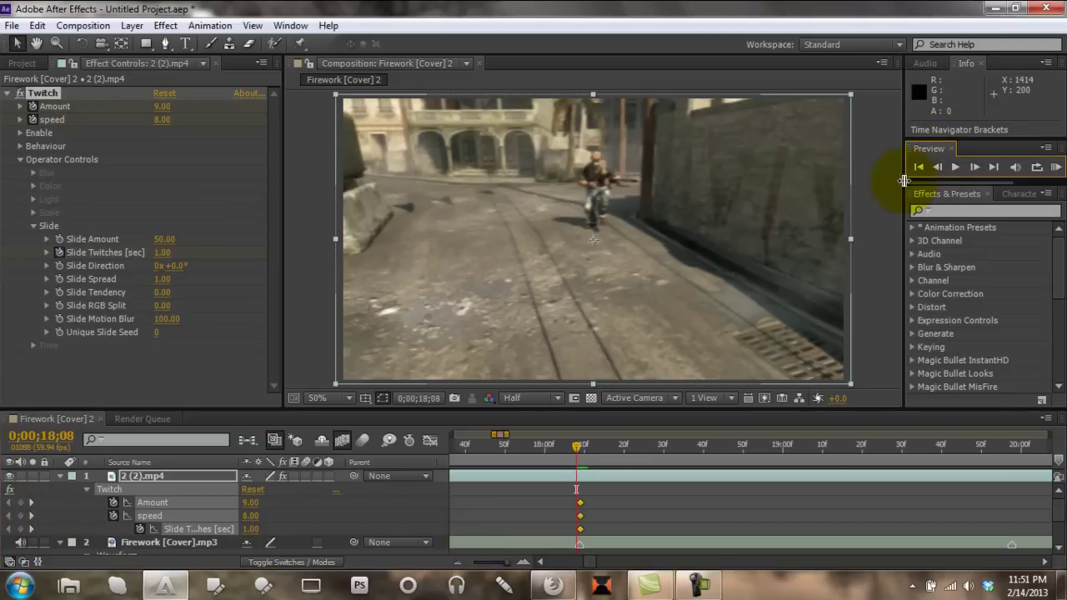
click(159, 106)
text(0)
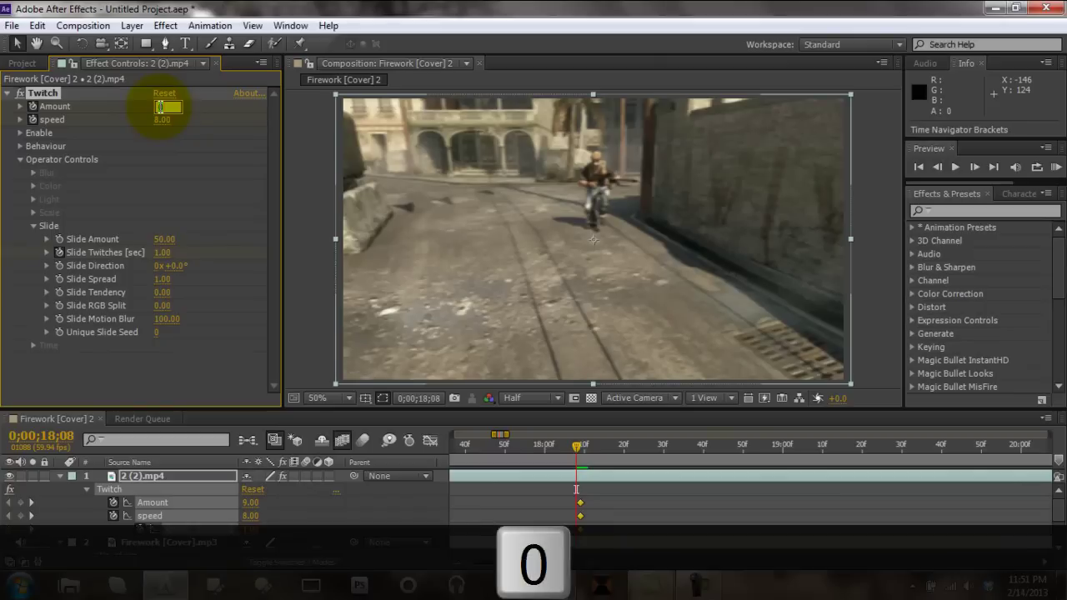
key(Return)
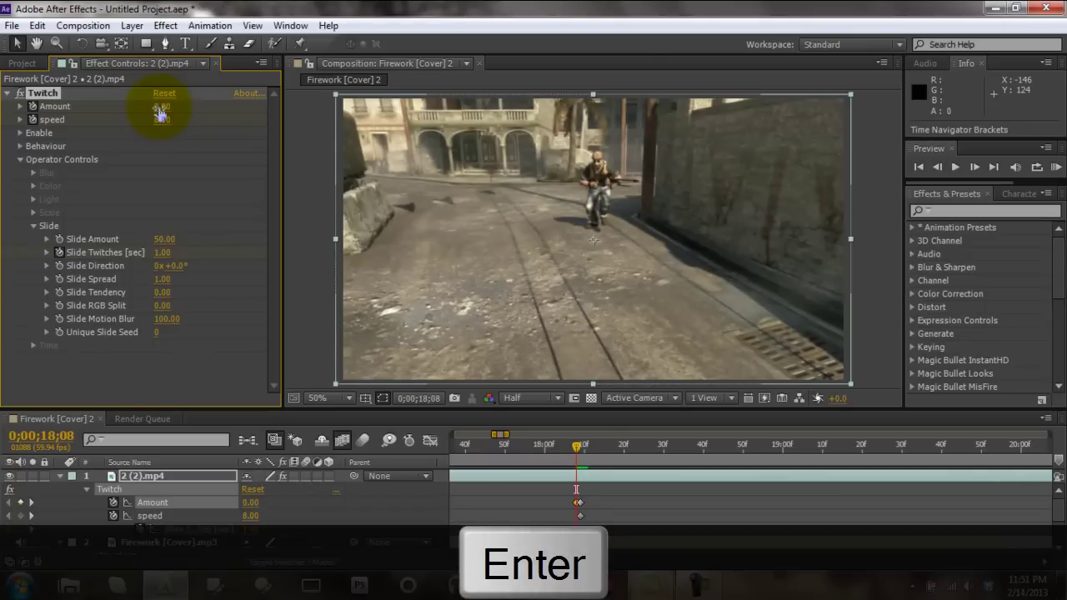
Set Twitch's Amount to 33 and speed to 15 at 0;00;18;10, and delete the speed keyframe on that frame
click(975, 167)
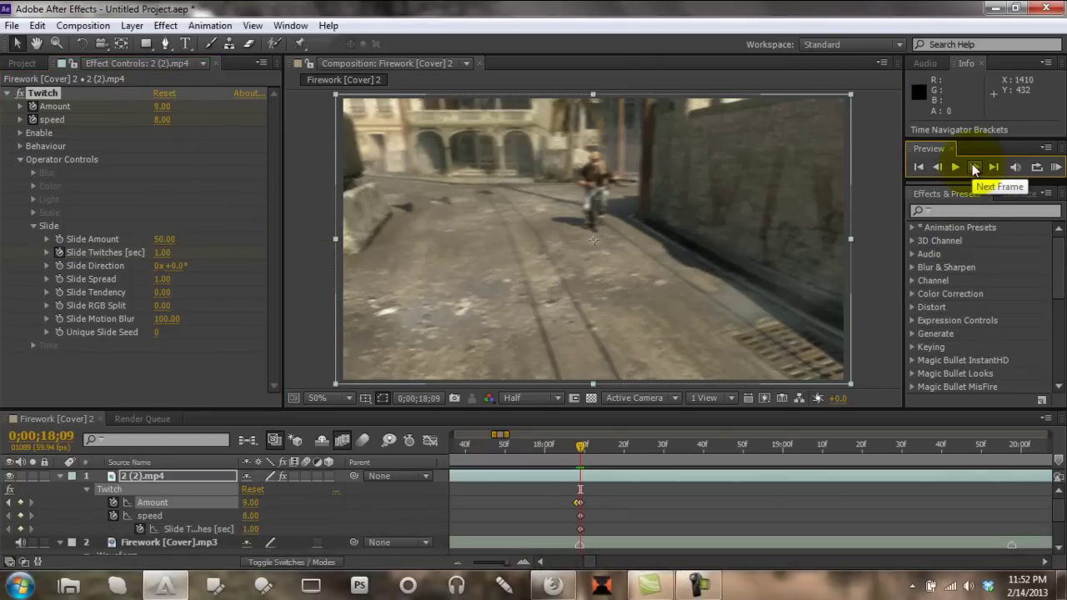
click(971, 163)
click(162, 107)
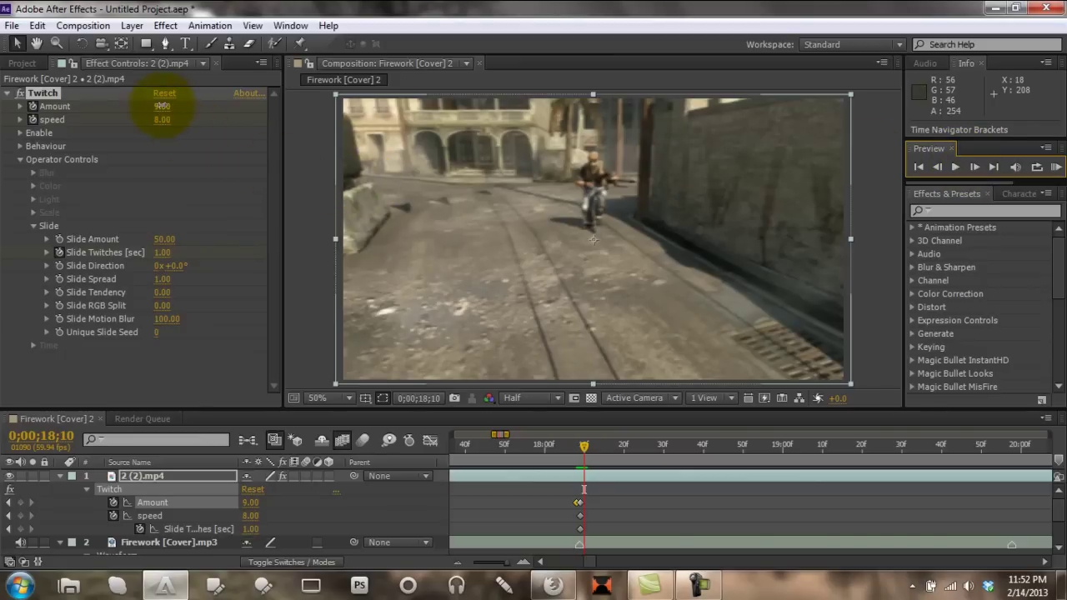
text(15)
key(Return)
mouse_move(166, 105)
mouse_down()
mouse_move(188, 112)
mouse_move(167, 126)
mouse_up()
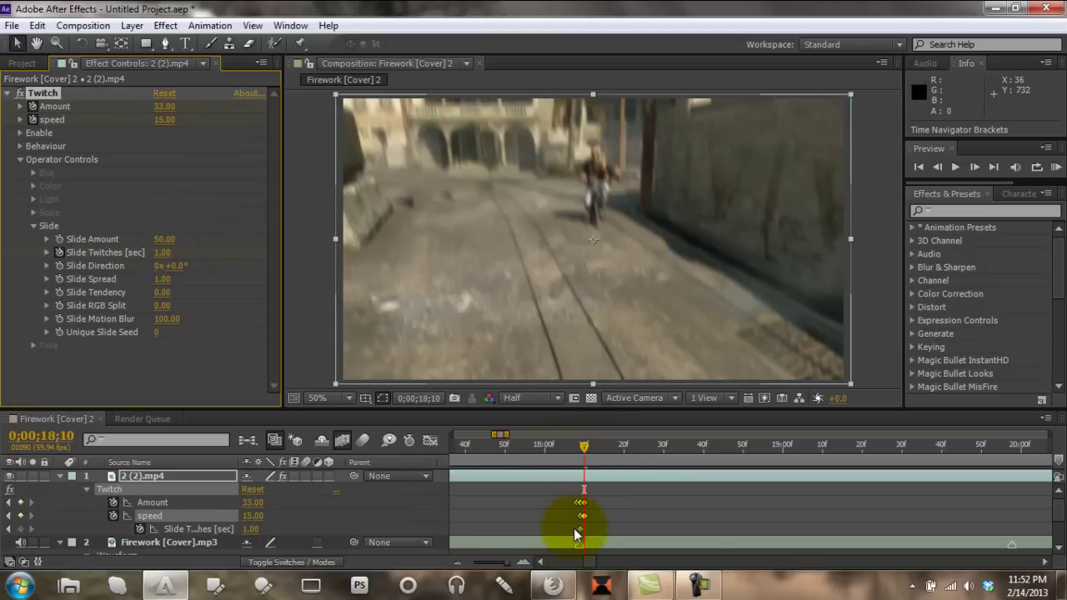
click(522, 563)
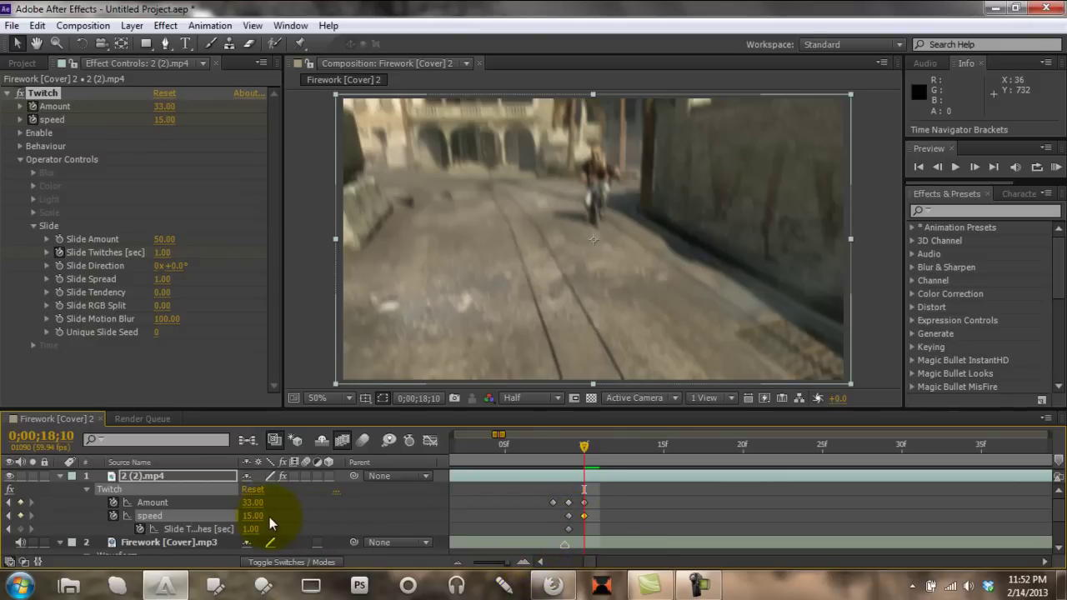
click(21, 516)
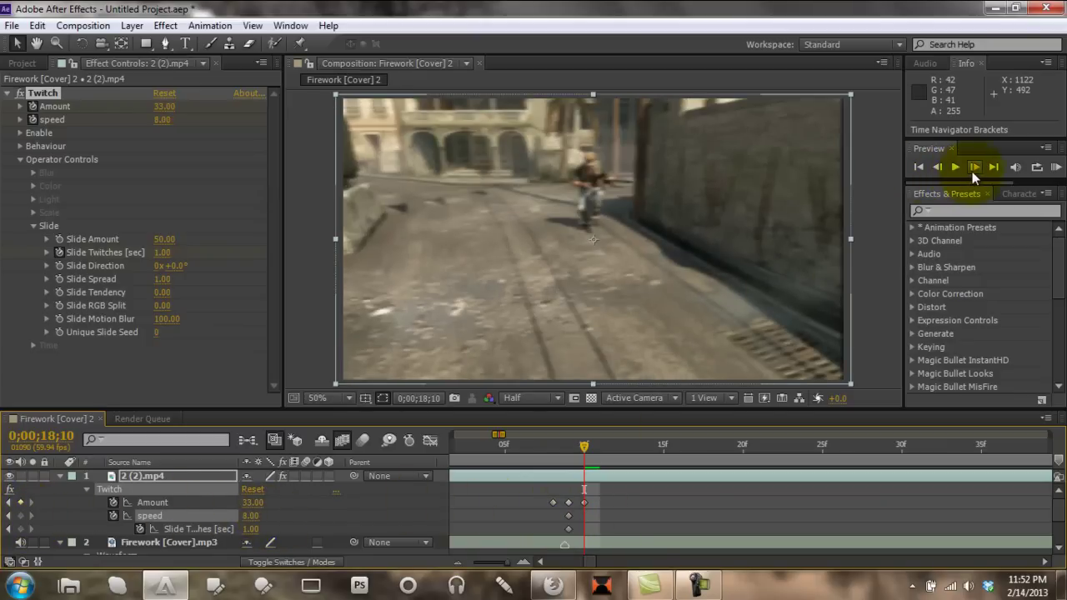
Keyframe Twitch at 0;00;18;11 with Amount 139, speed 13 and Slide Twitches 1.80
click(972, 169)
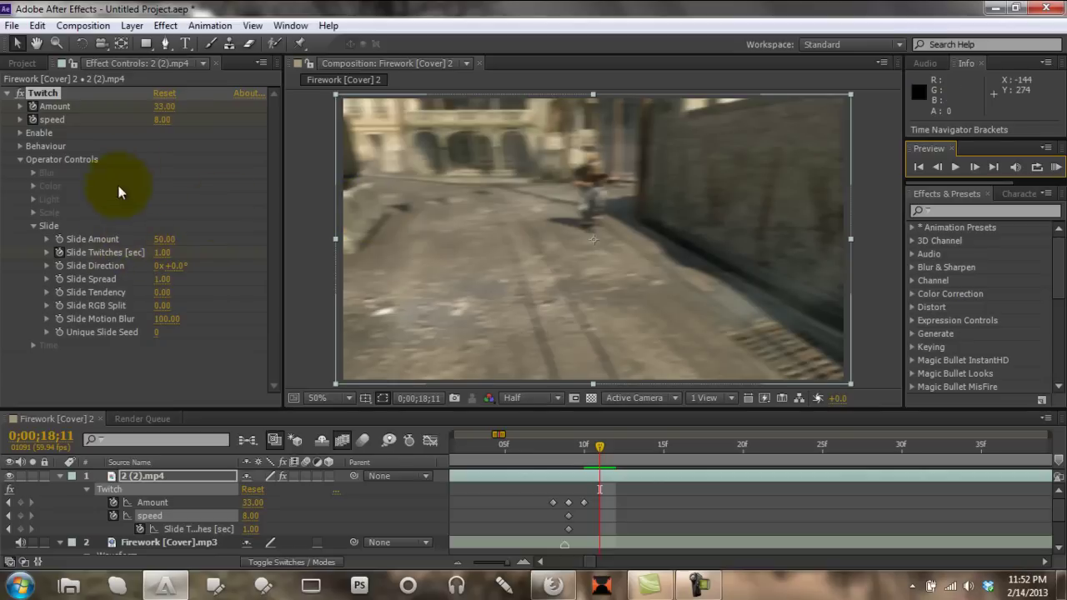
right_click(47, 108)
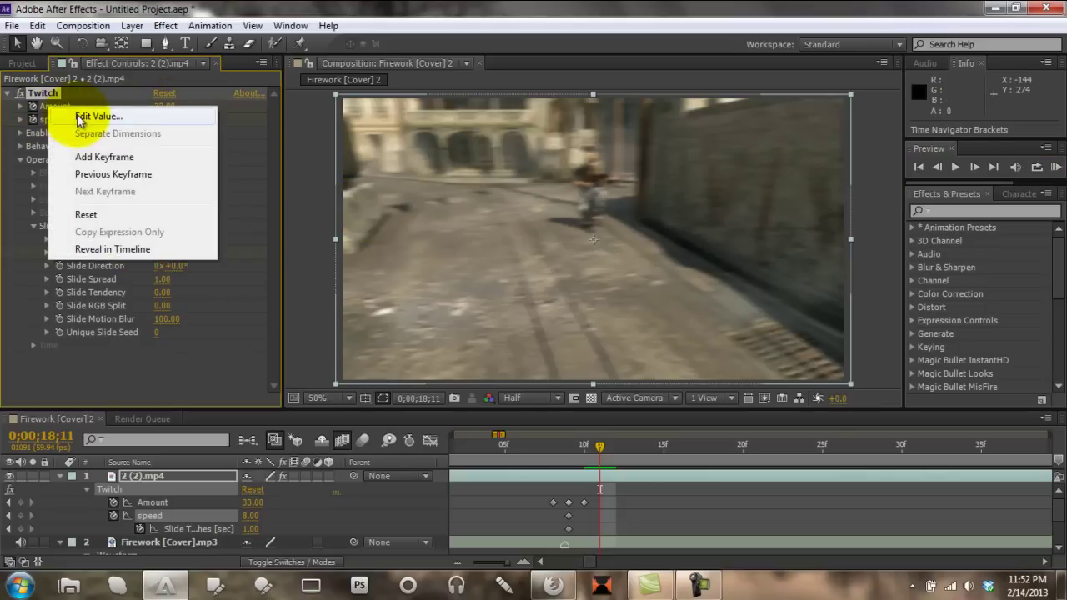
click(93, 156)
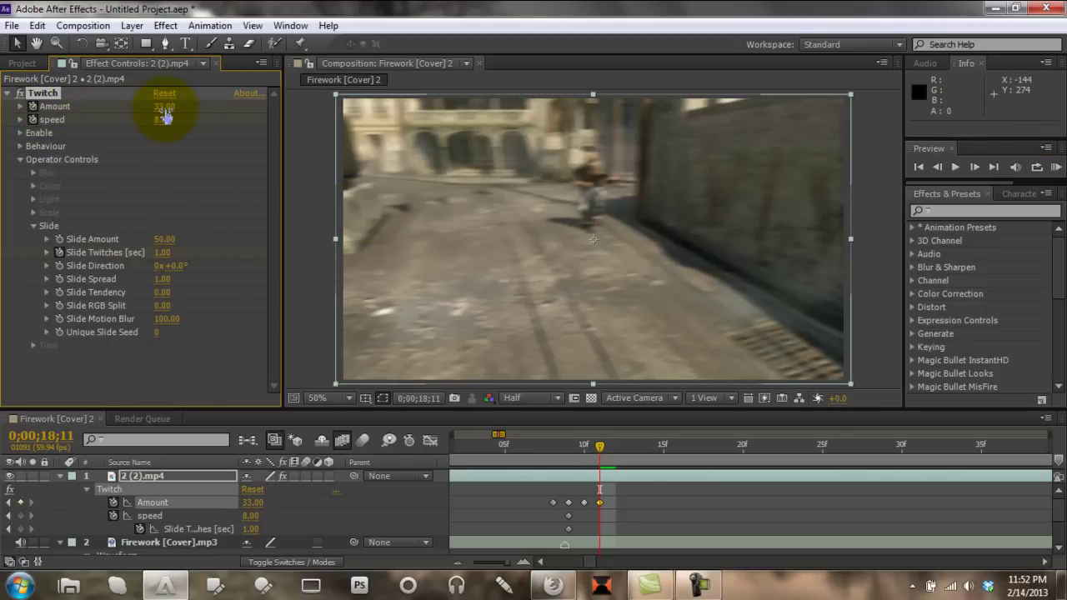
drag(165, 116, 268, 128)
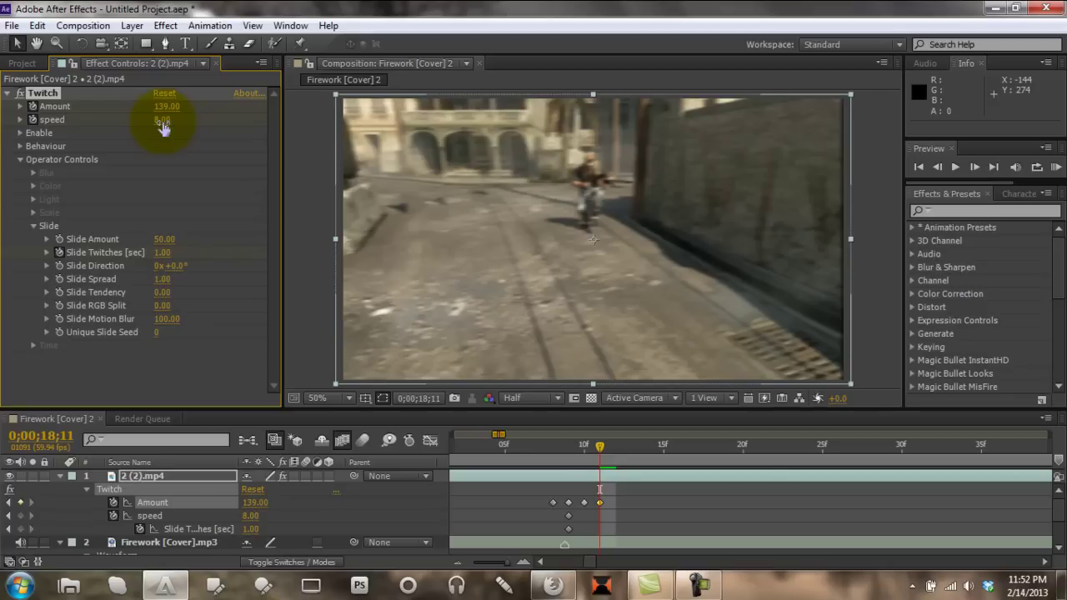
drag(163, 125, 169, 123)
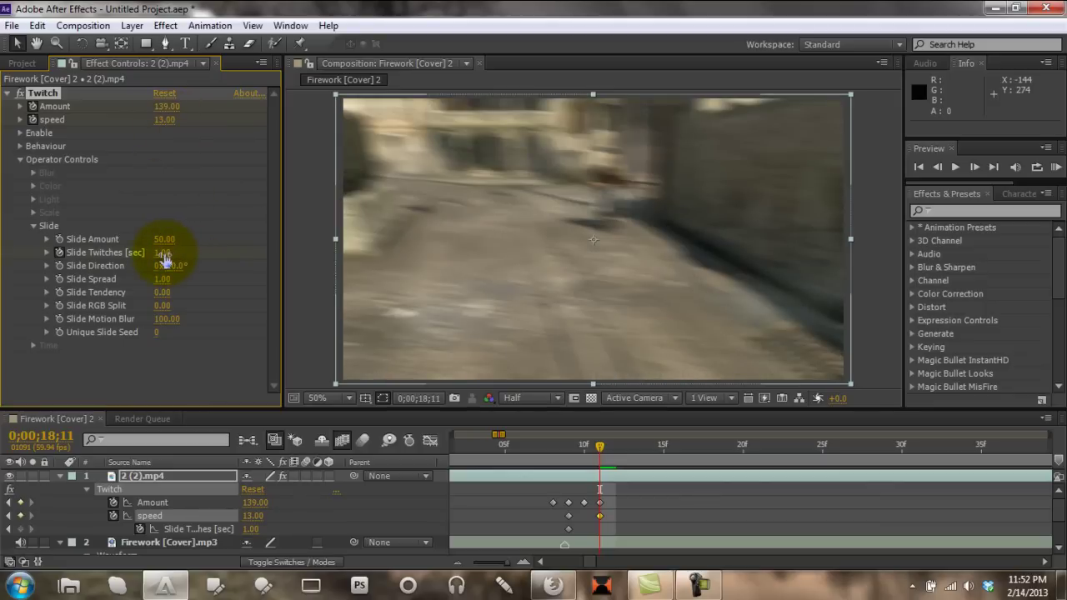
mouse_move(164, 259)
mouse_down()
mouse_move(195, 257)
mouse_move(178, 261)
mouse_up()
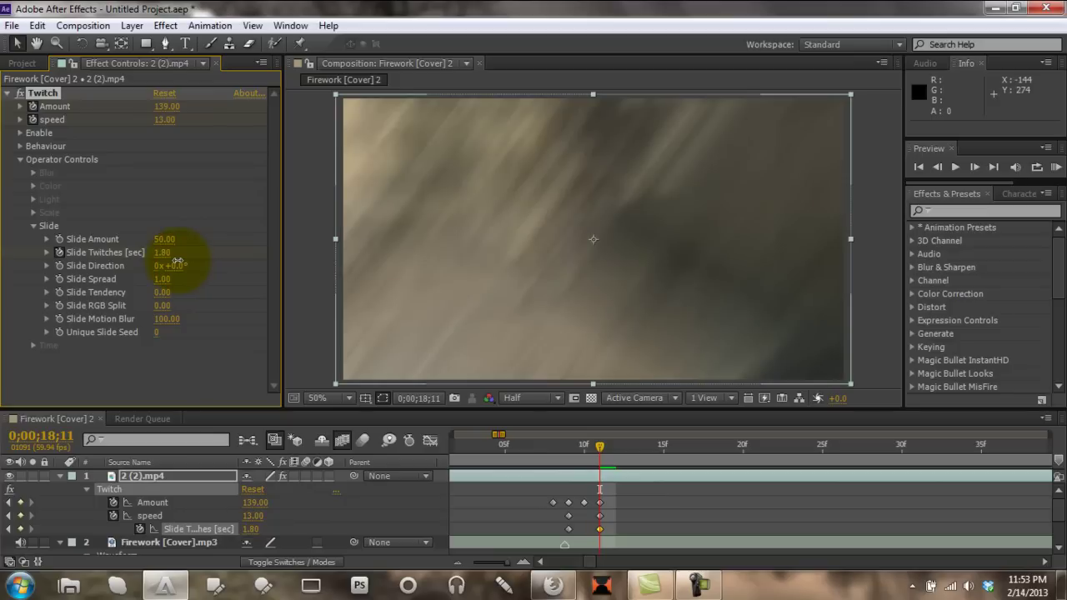
Set Twitch's Amount to 0 at 0;00;19;11, 60 frames after the Amount keyframe of 139
mouse_move(573, 453)
mouse_down()
mouse_move(566, 444)
mouse_move(697, 466)
mouse_move(603, 451)
mouse_up()
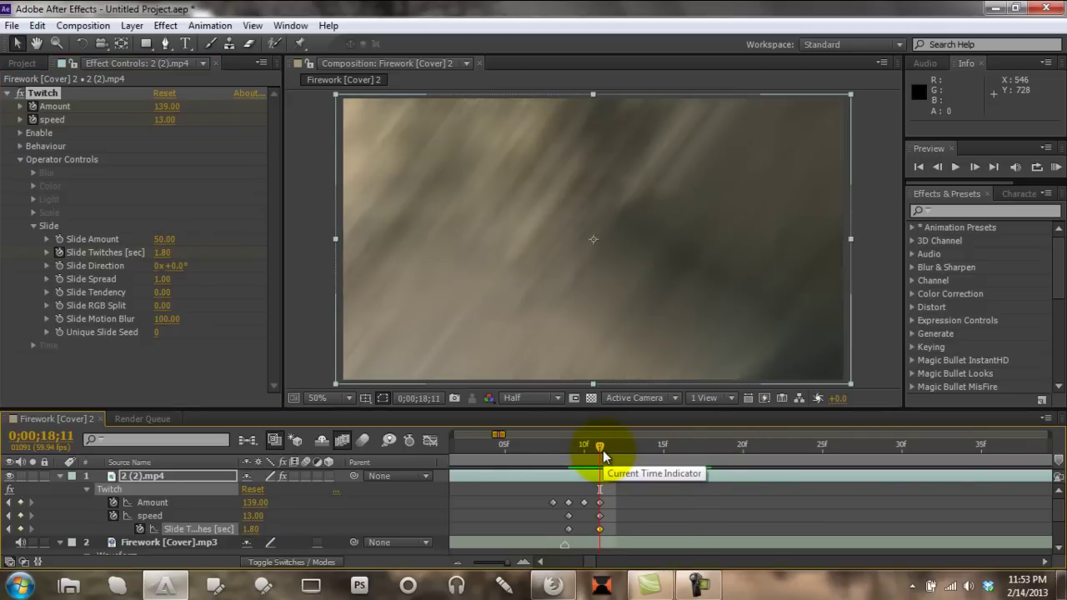
key(shift+Page_Down)
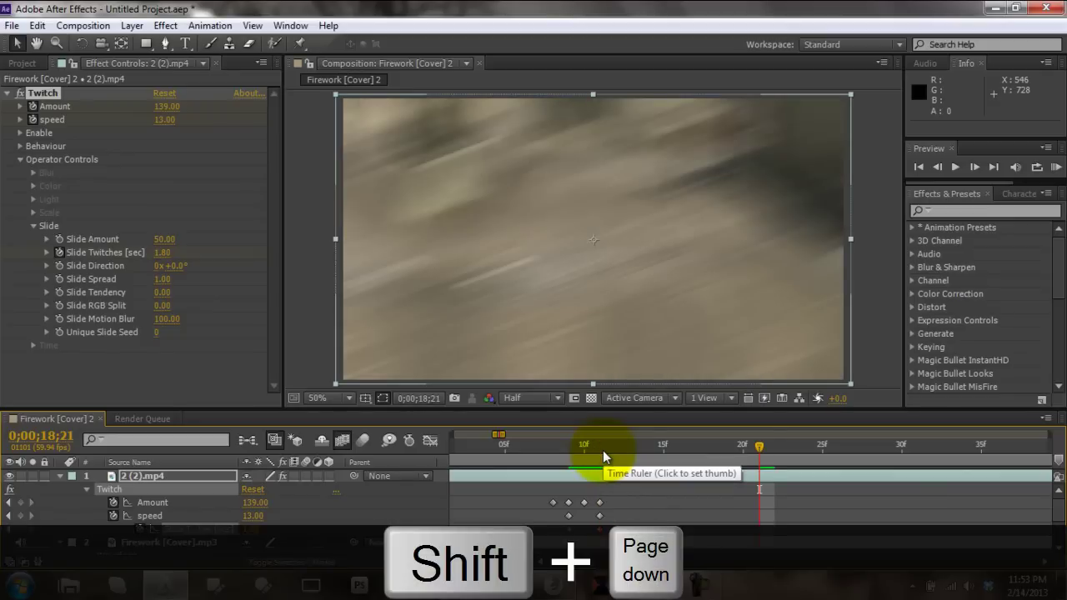
key(shift+Page_Down)
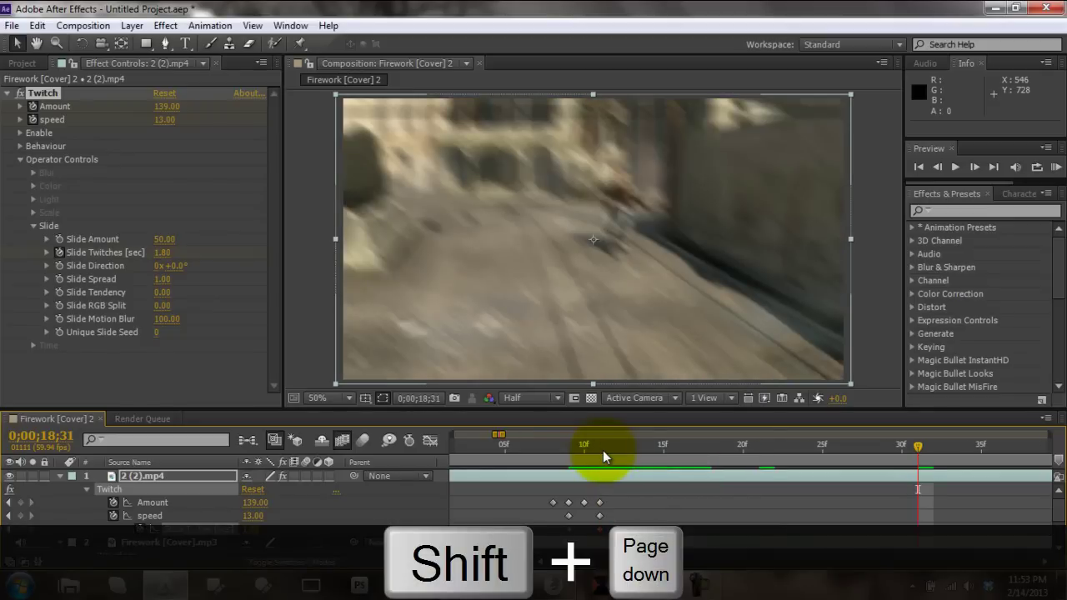
key(shift+Page_Down)
click(458, 564)
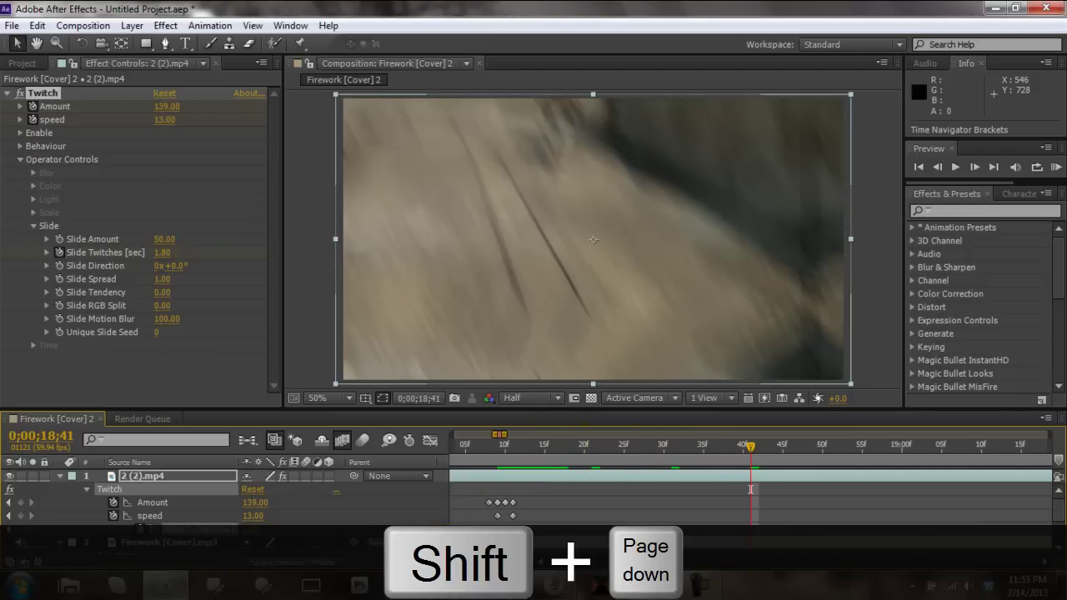
click(458, 563)
click(458, 564)
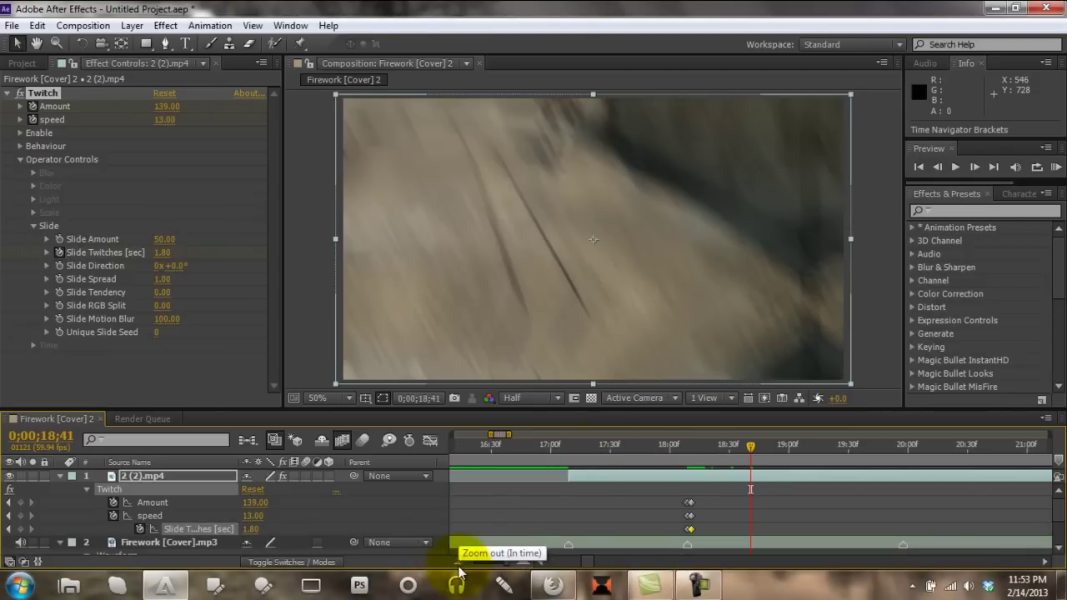
key(shift+Page_Down)
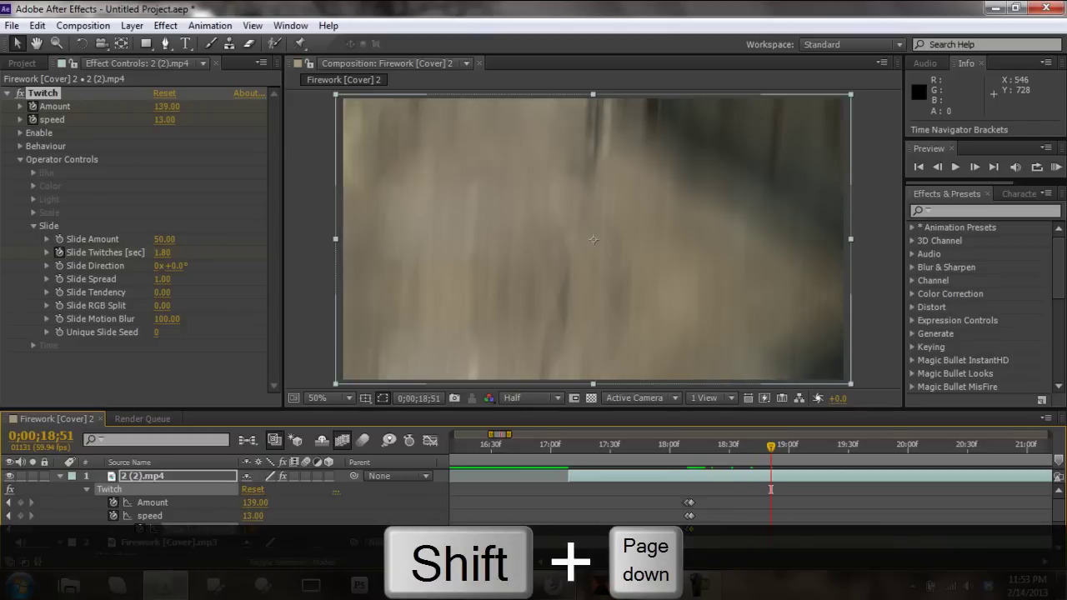
key(shift+Page_Down)
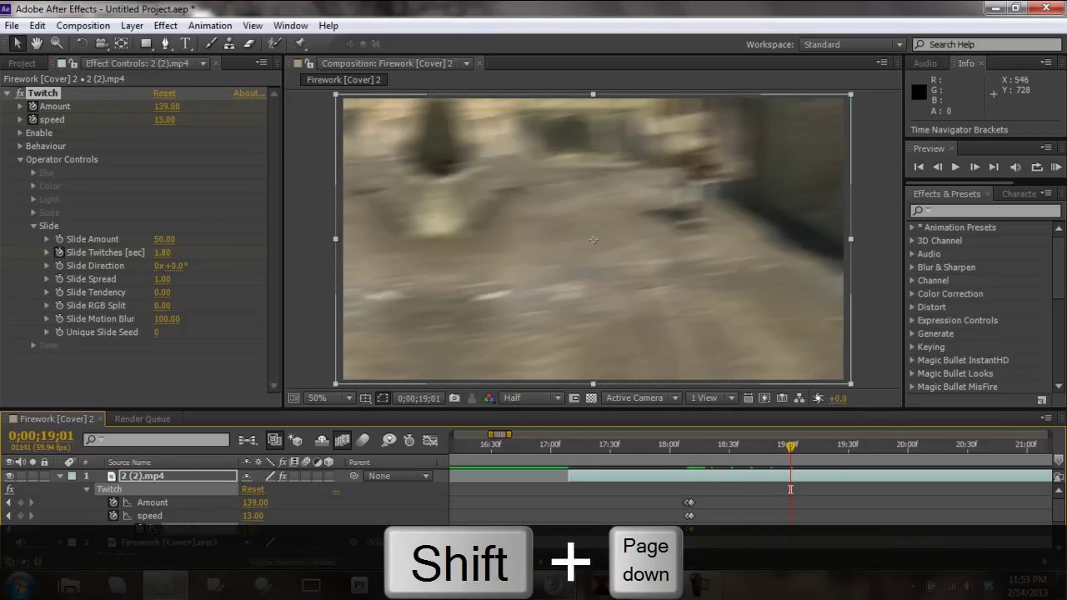
key(shift+Page_Down)
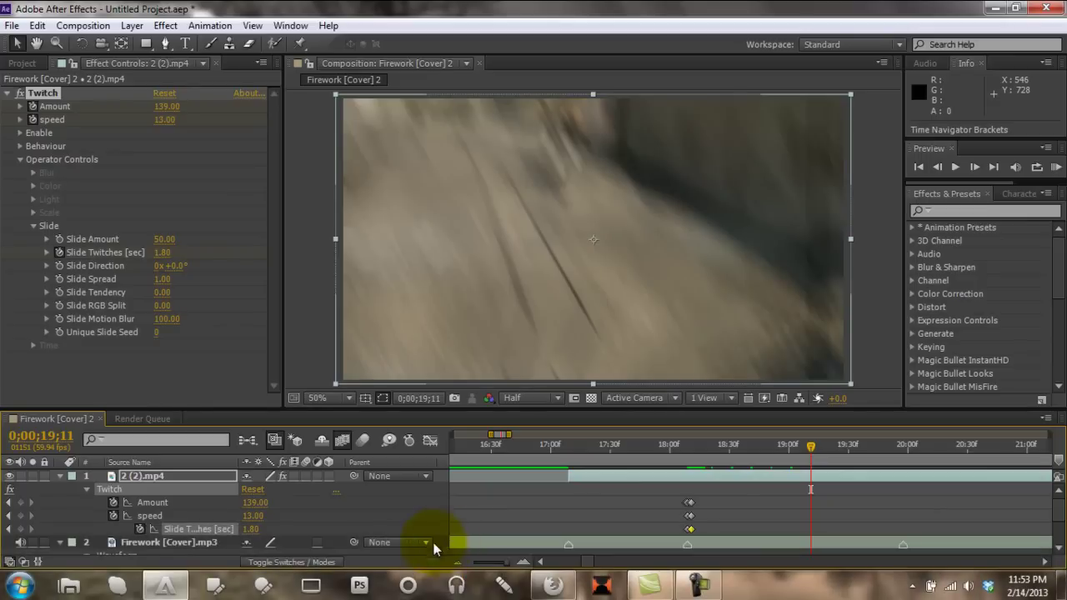
click(260, 504)
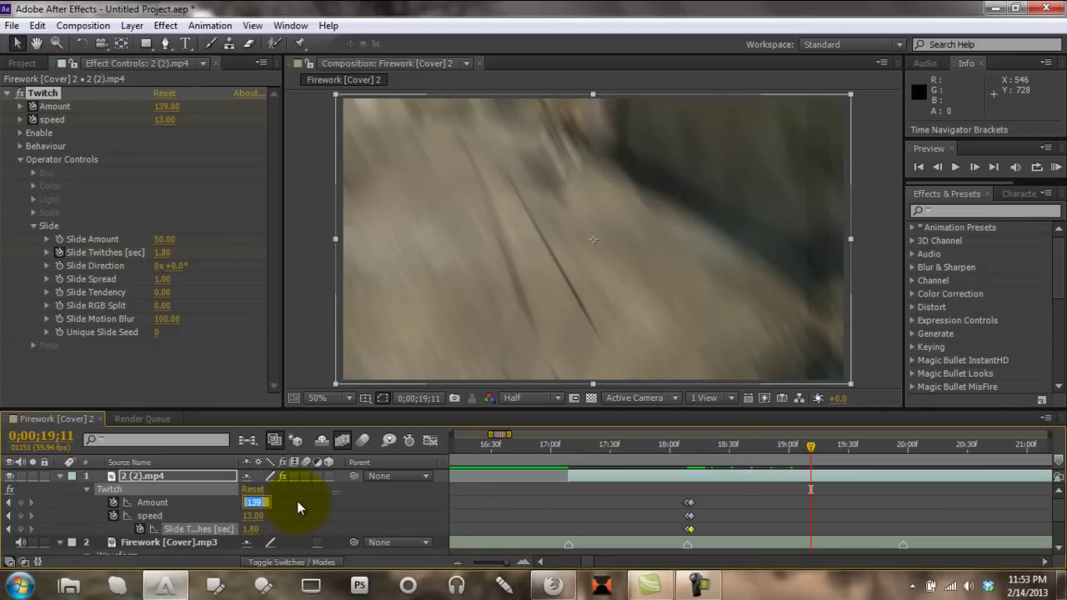
text(0)
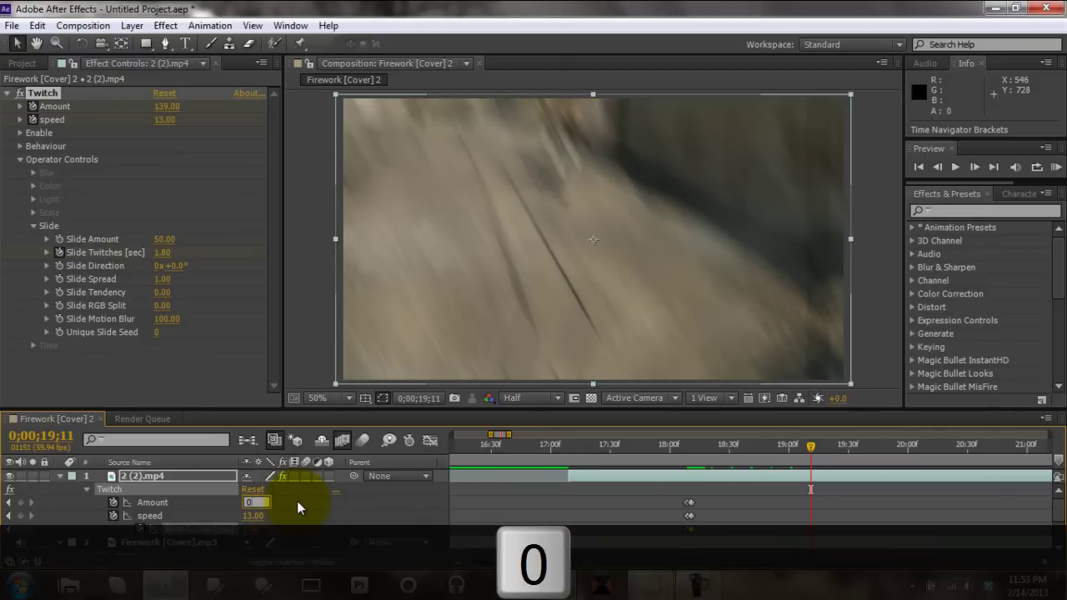
key(Return)
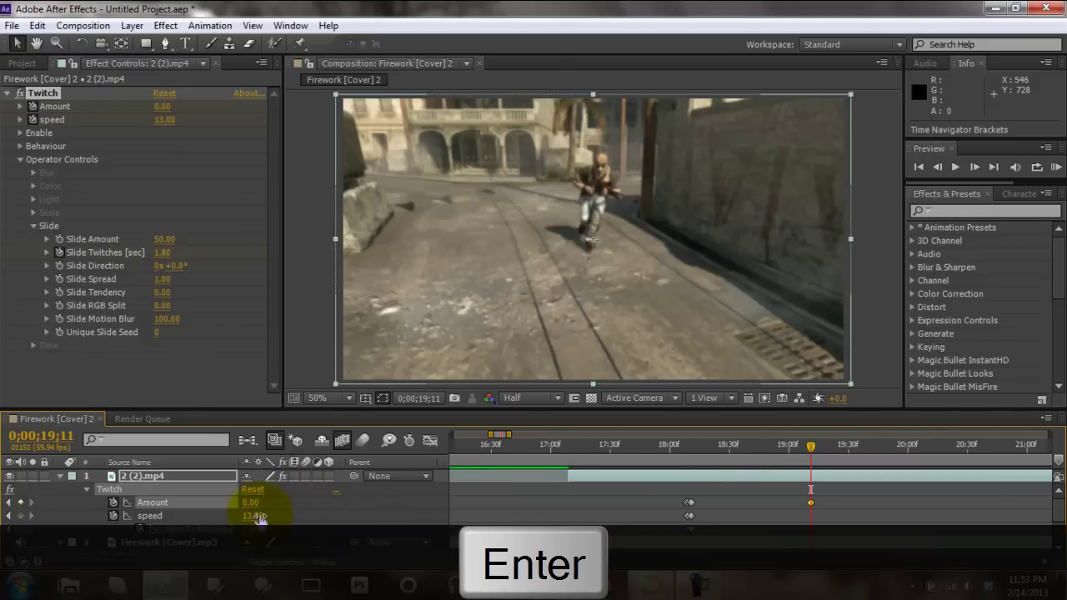
Set Twitch's speed and Slide Twitches to 0 at 0;00;19;11
click(254, 516)
text(0)
key(Return)
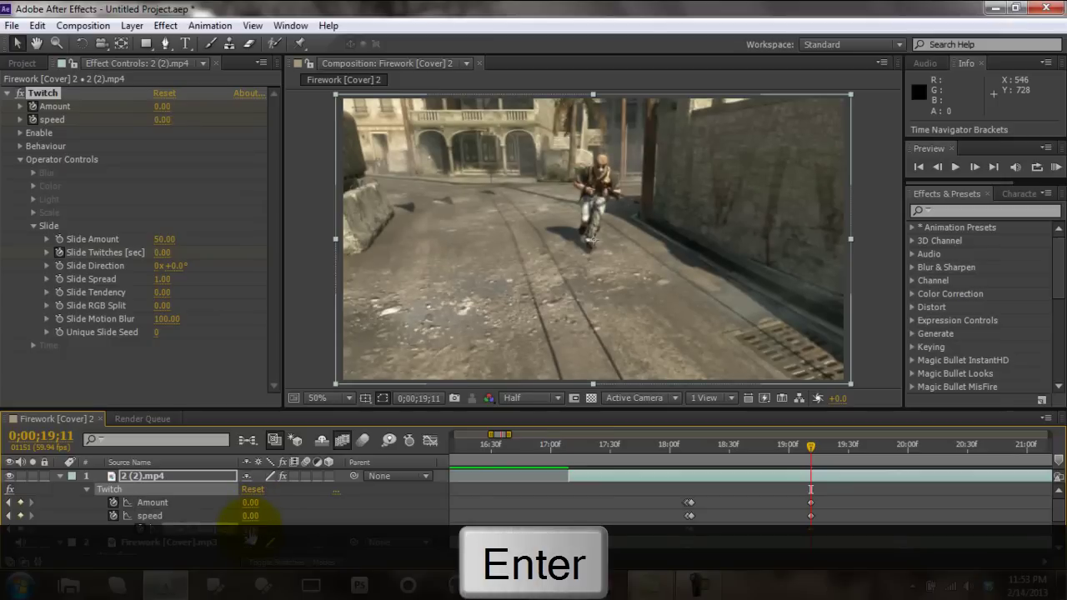
Change the Twitch keyframes at 0;00;18;11 to Amount 154 and speed 20
drag(672, 456, 691, 472)
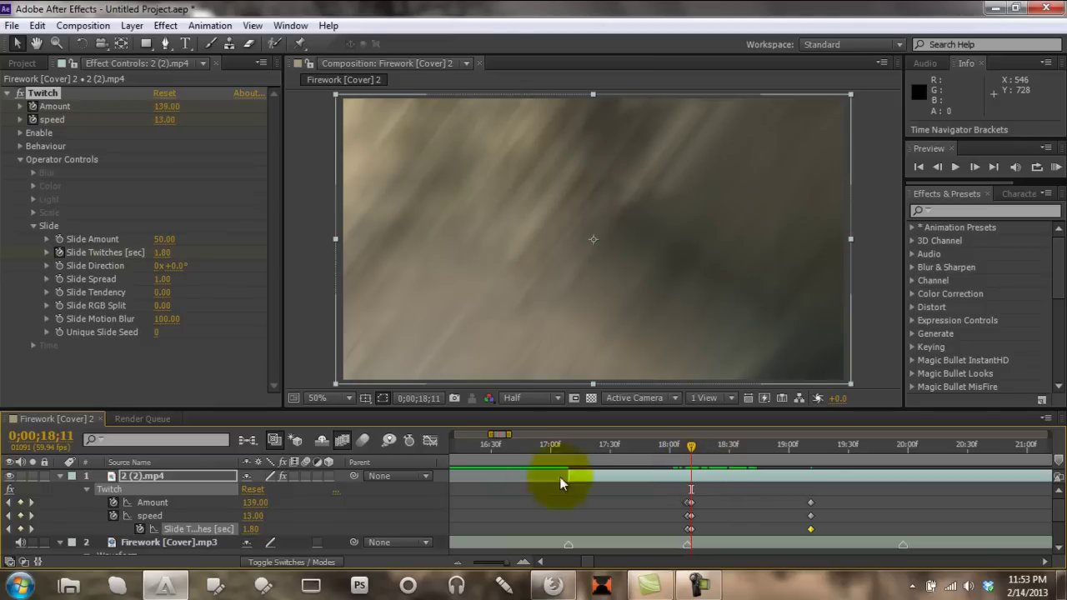
click(251, 515)
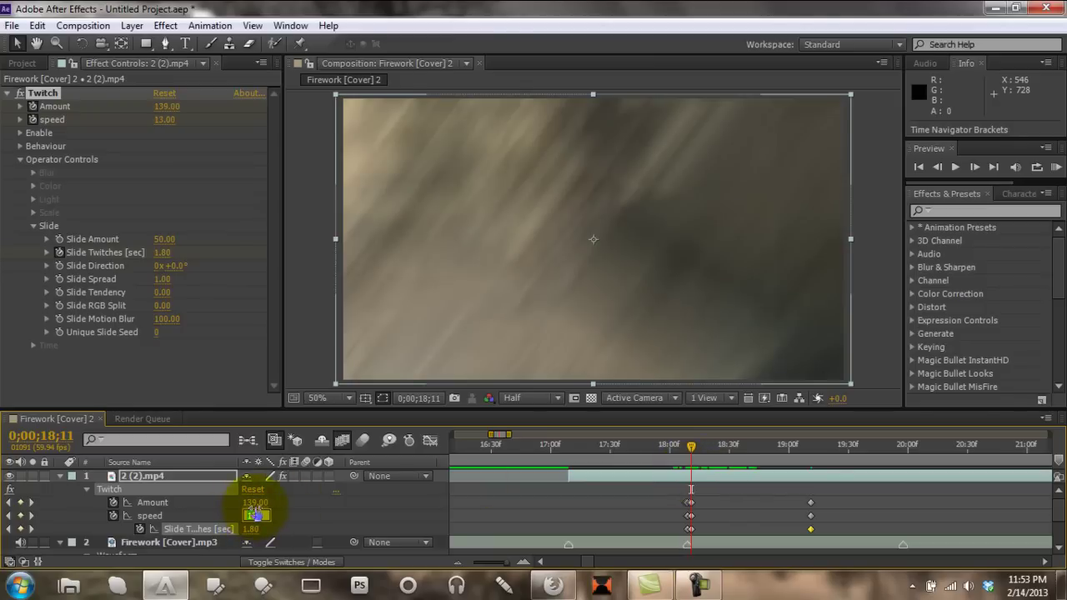
click(254, 502)
text(1)
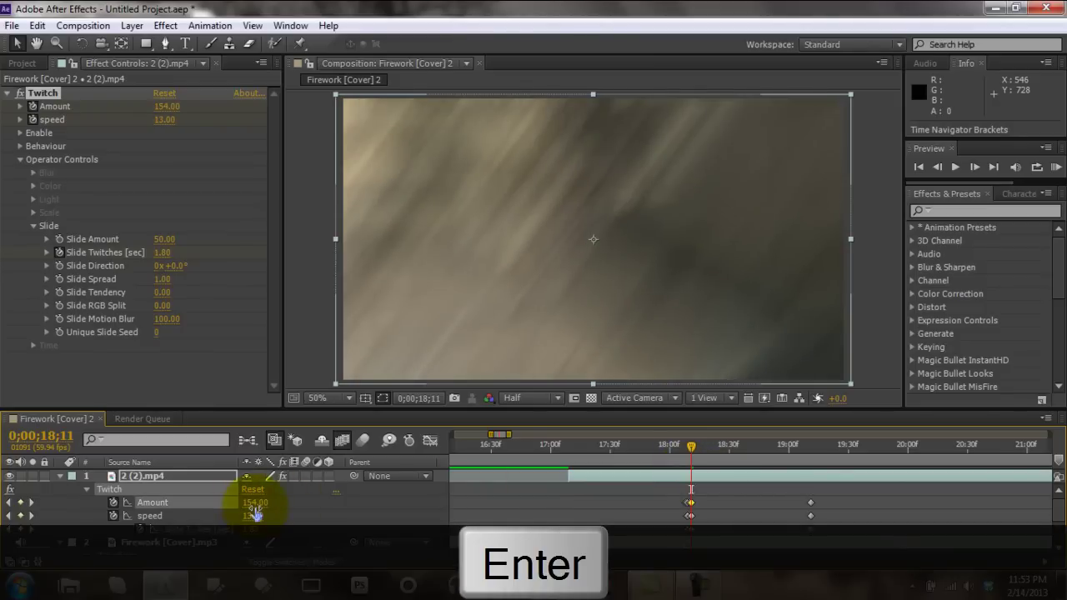
click(253, 515)
text(20)
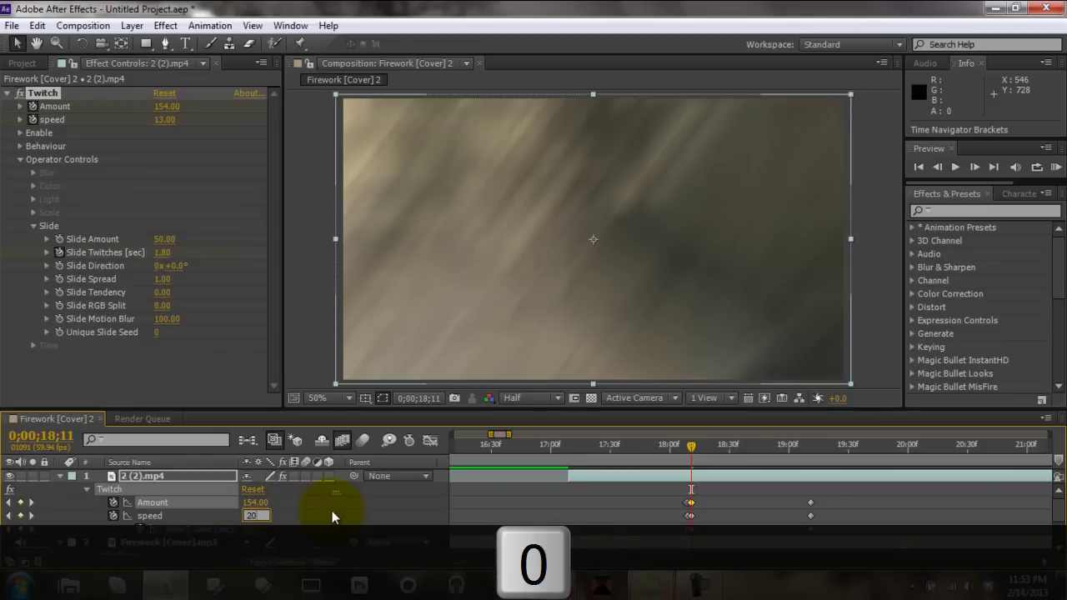
key(Return)
Set the Twitch speed keyframe at 0;00;18;11 to 10 and scrub through the resulting shake
click(255, 515)
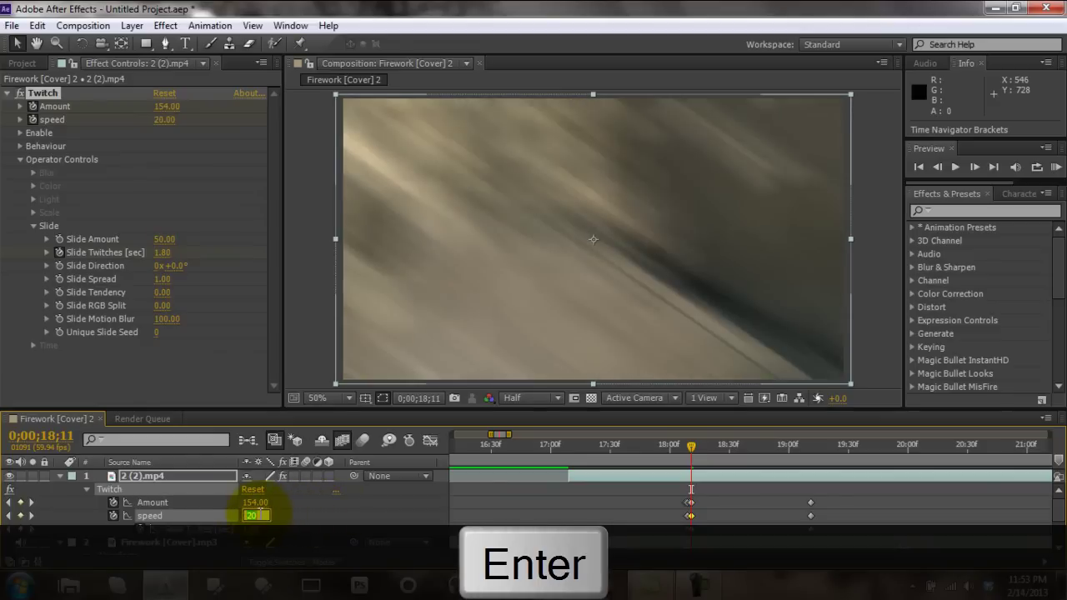
text(10)
key(Return)
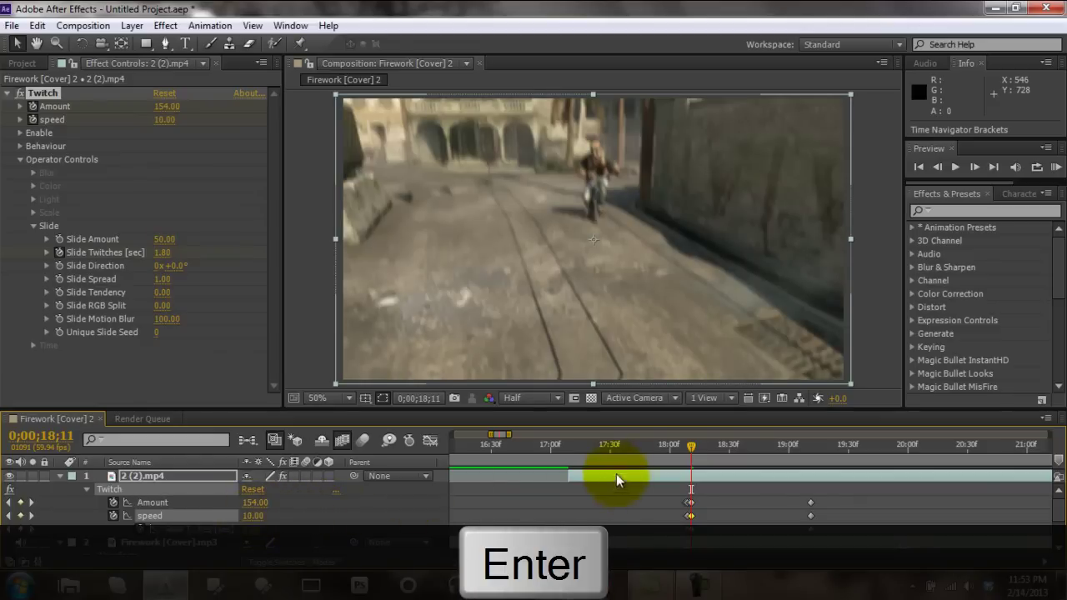
drag(688, 444, 748, 453)
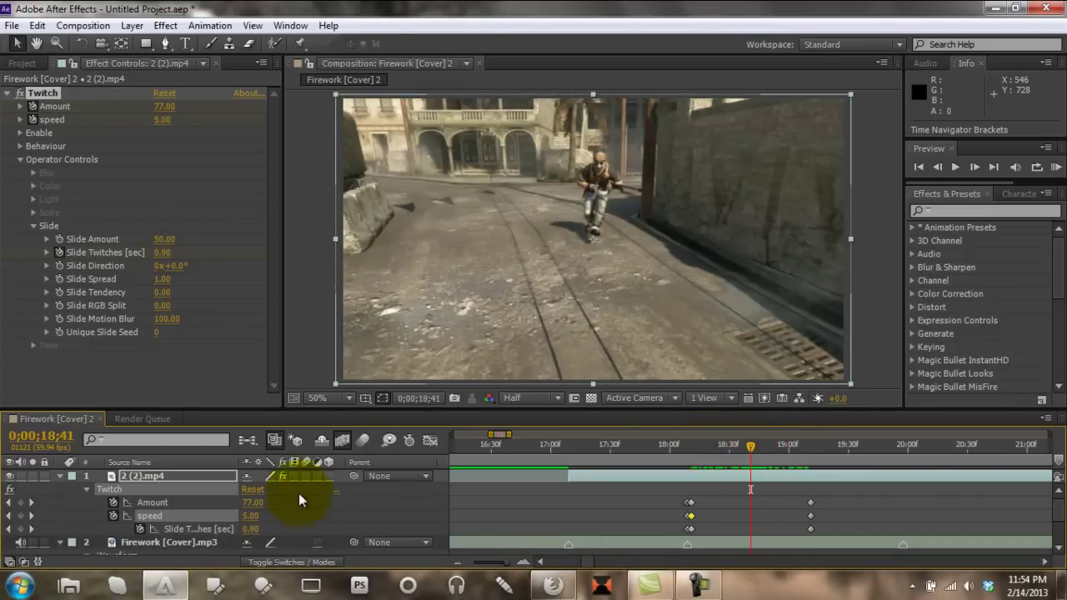
Return to the keyframes at 0;00;18;11, set Twitch's speed to 5 and scrub through the shake
click(10, 515)
click(254, 515)
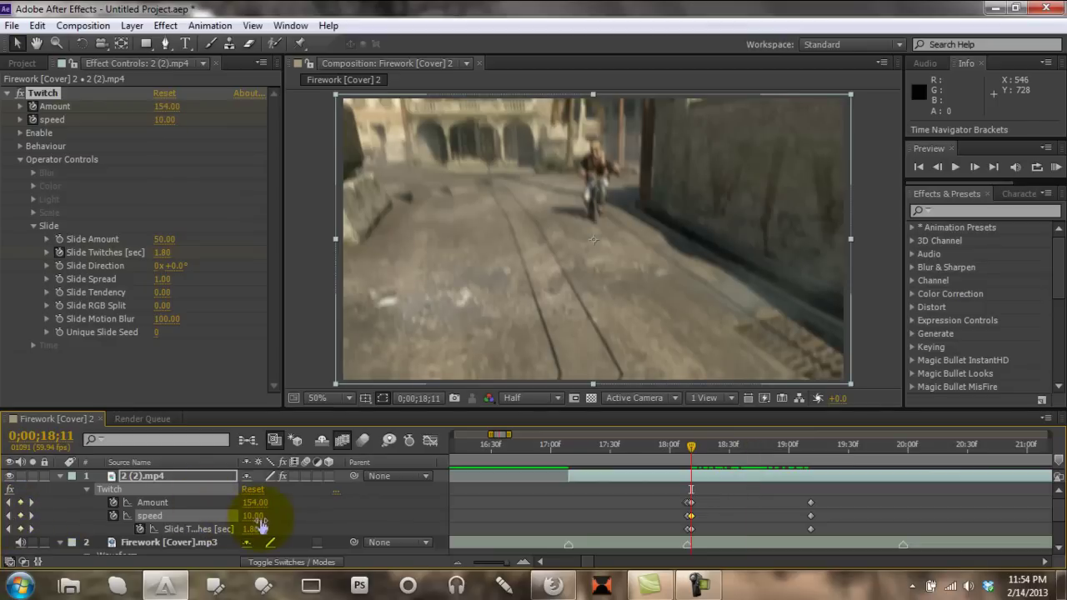
text(5)
key(Return)
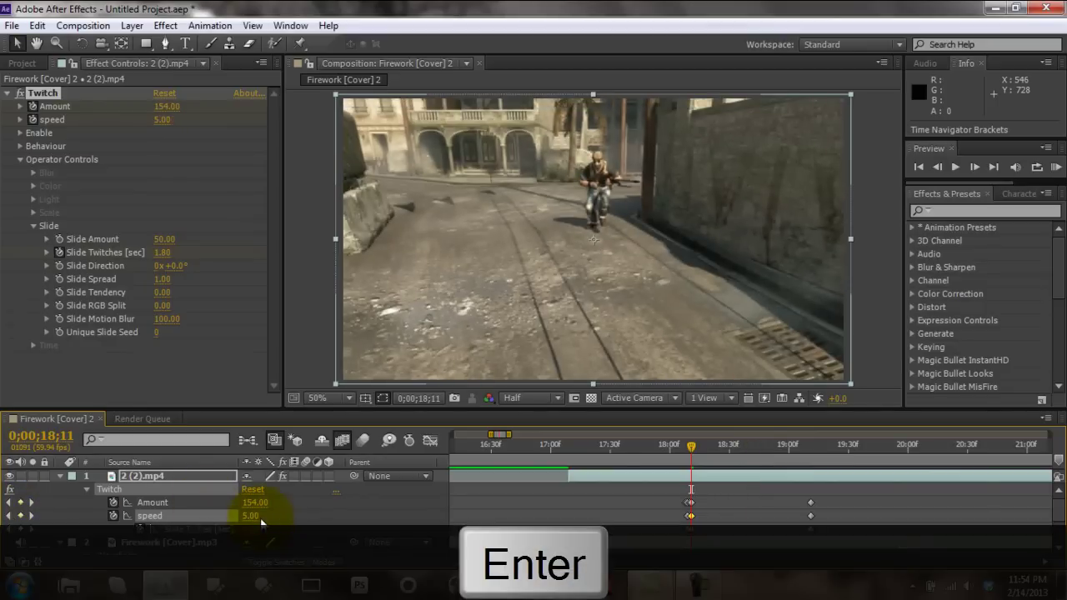
drag(691, 452, 739, 510)
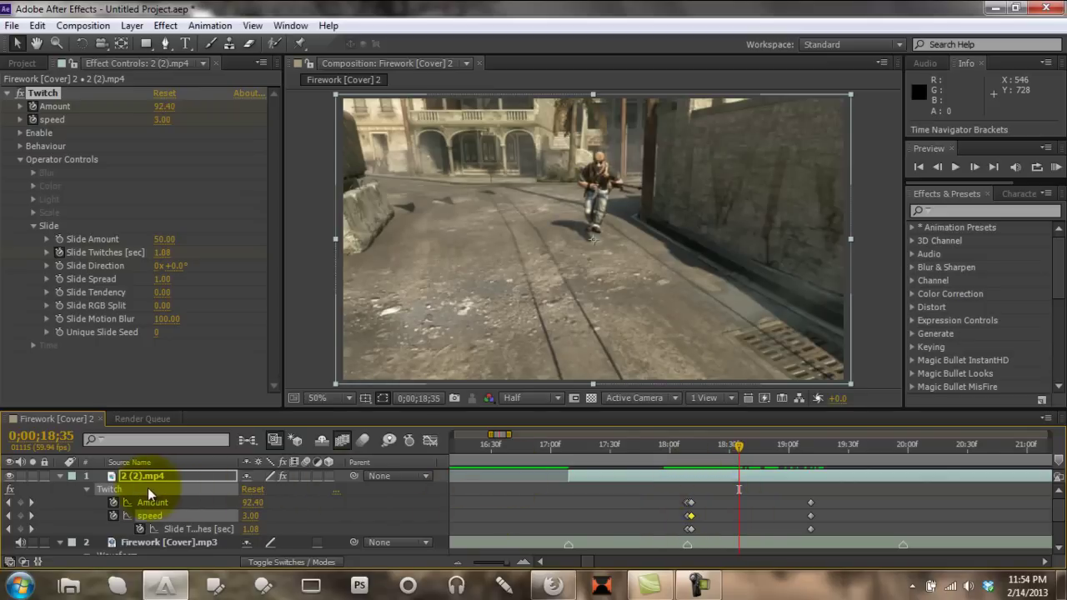
Delete the Twitch effect with all its keyframes from the 2 (2).mp4 clip
key(Delete)
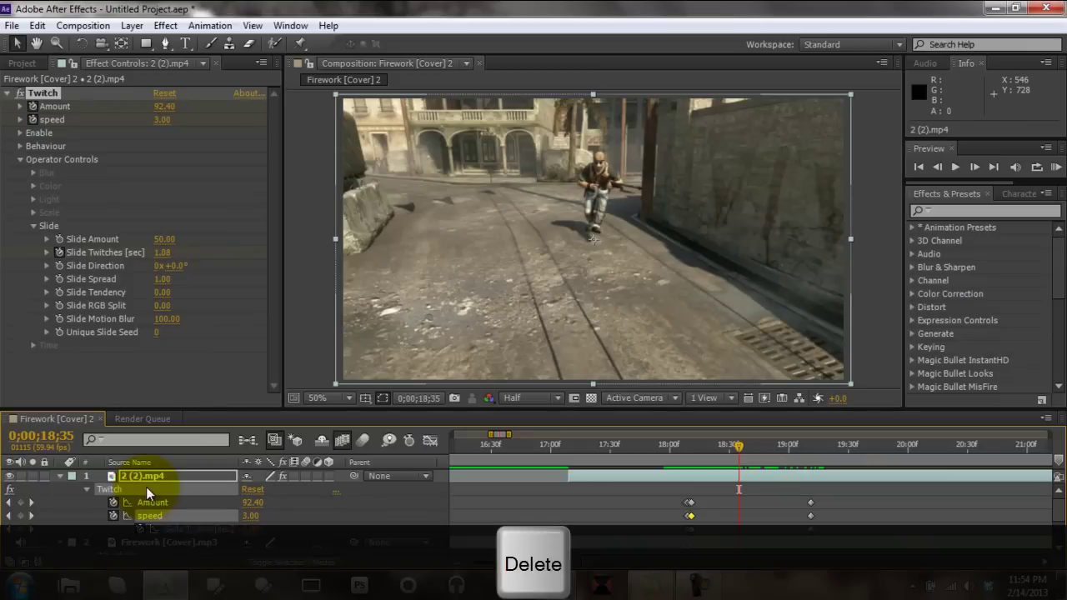
click(109, 489)
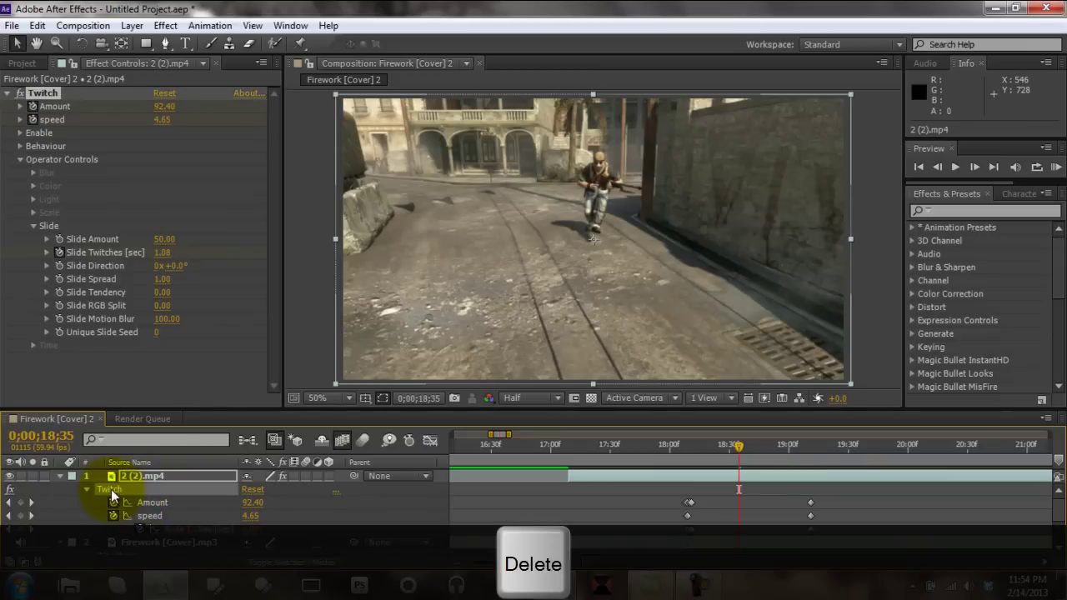
key(Delete)
Find the ES Twitch preset and apply it to the 2 (2).mp4 clip at 0;00;18;09, on the second audio marker
click(686, 445)
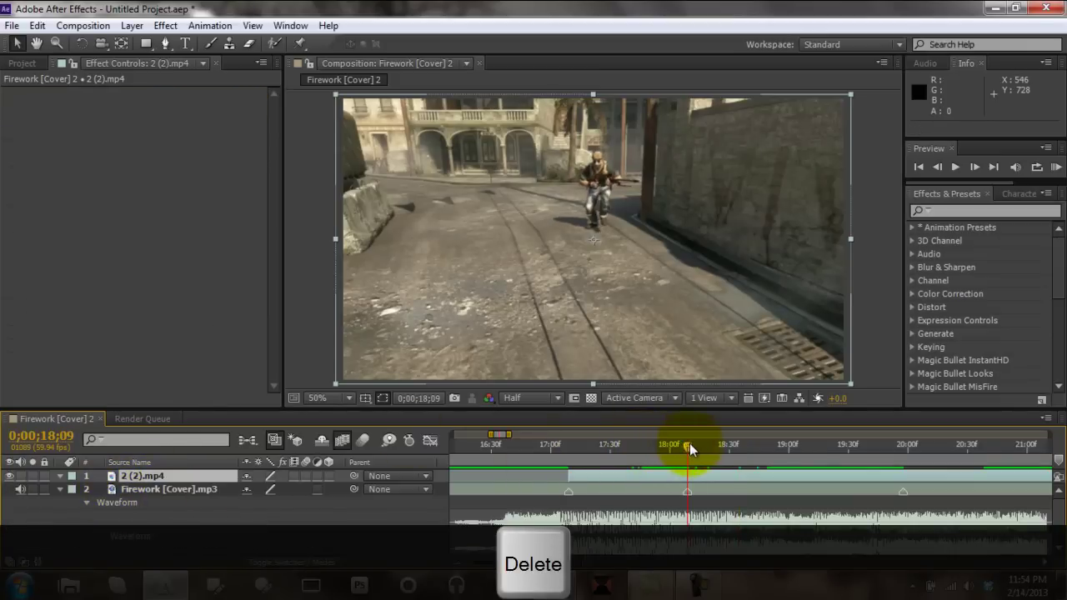
click(950, 210)
text(es)
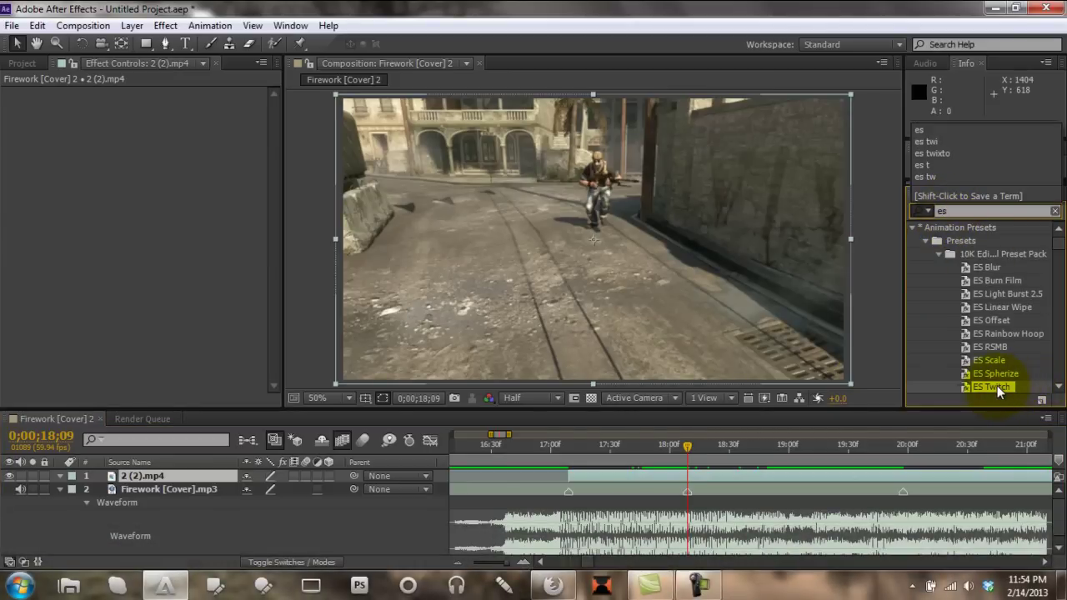
drag(996, 385, 204, 476)
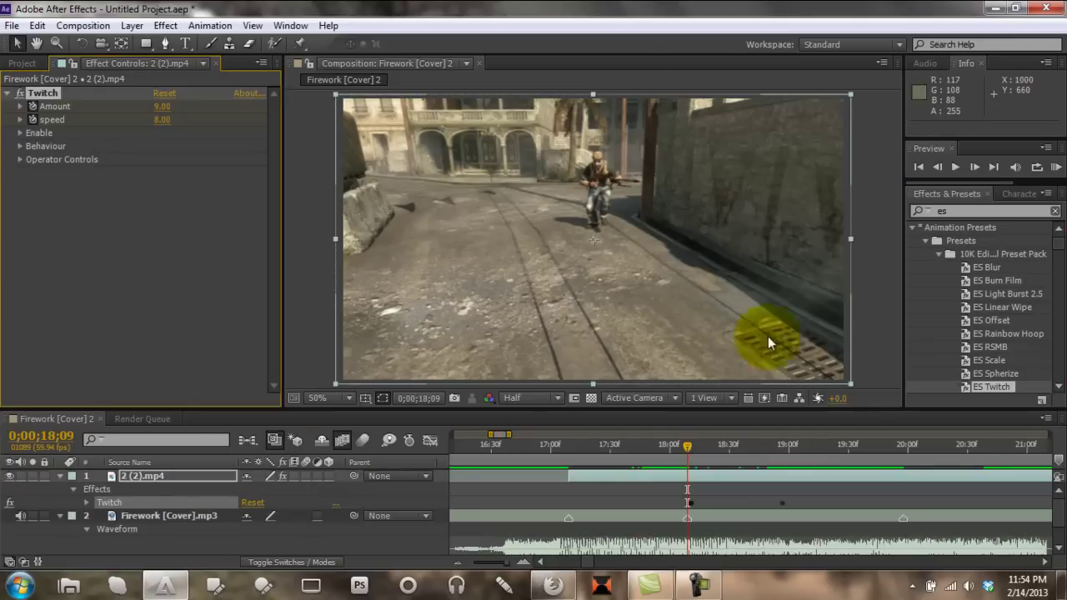
Set the preset's Twitch Amount to 0 at 0;00;18;08, one frame before the audio marker
click(937, 169)
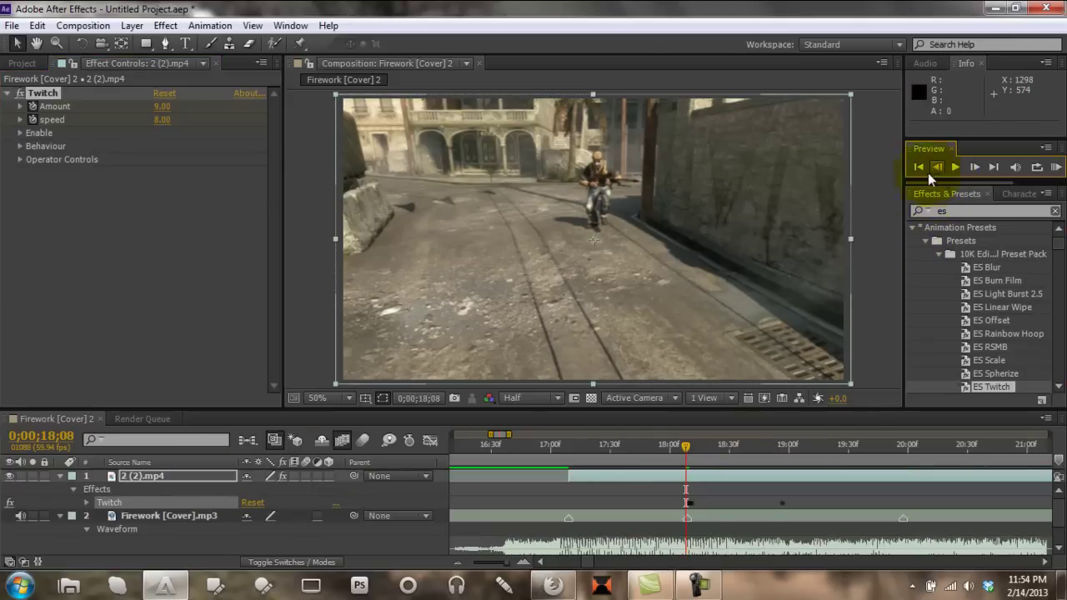
click(162, 107)
text(0)
key(Return)
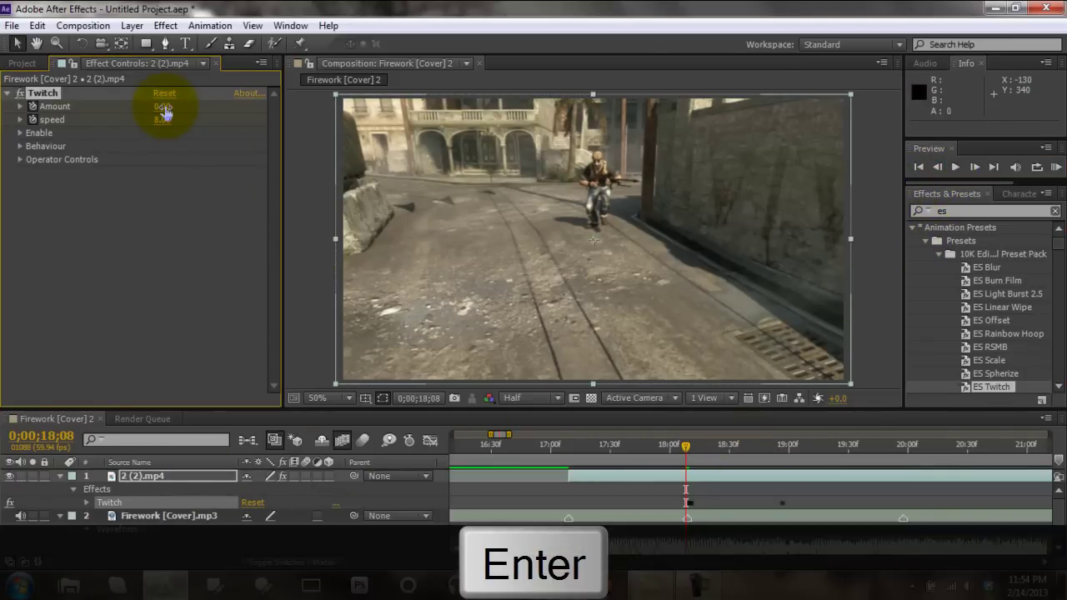
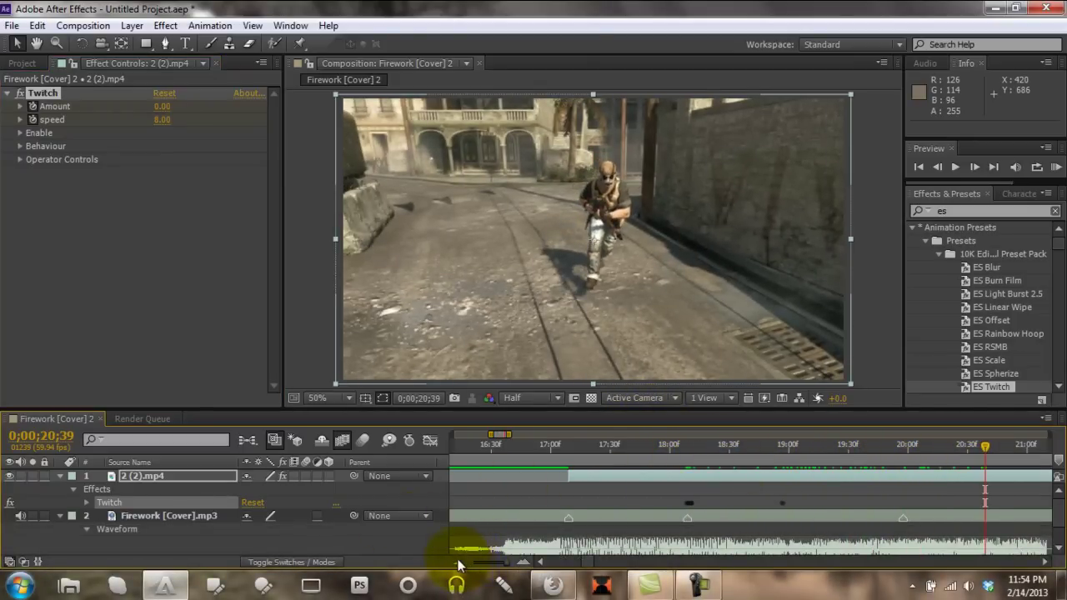
Try trimming the start and the end of the 2 (2).mp4 clip at 0;00;22;04, undoing each trim
click(458, 563)
click(458, 563)
click(457, 563)
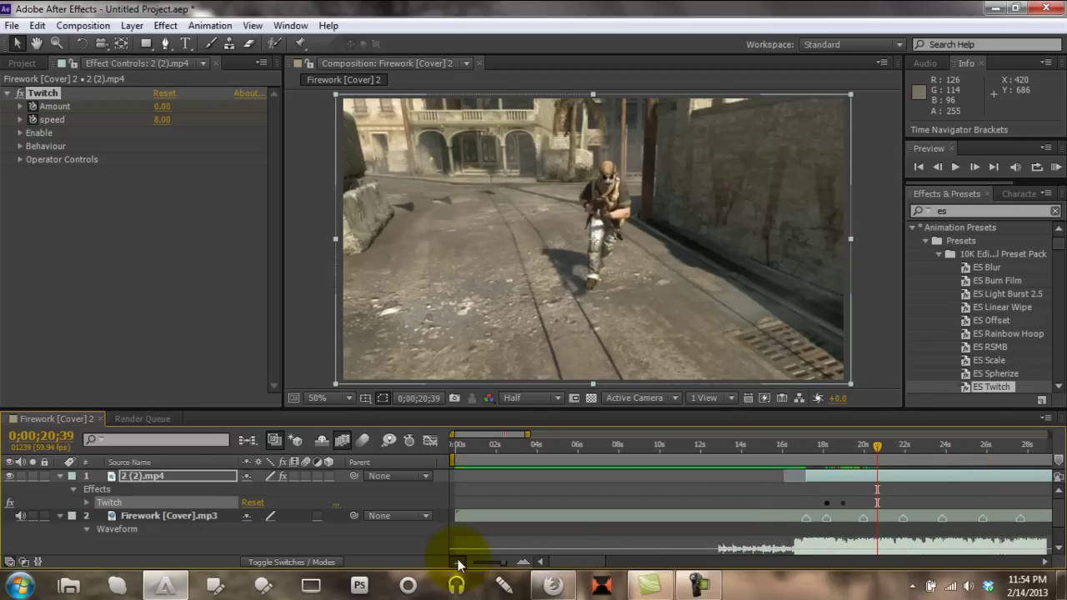
click(457, 564)
click(457, 564)
click(458, 564)
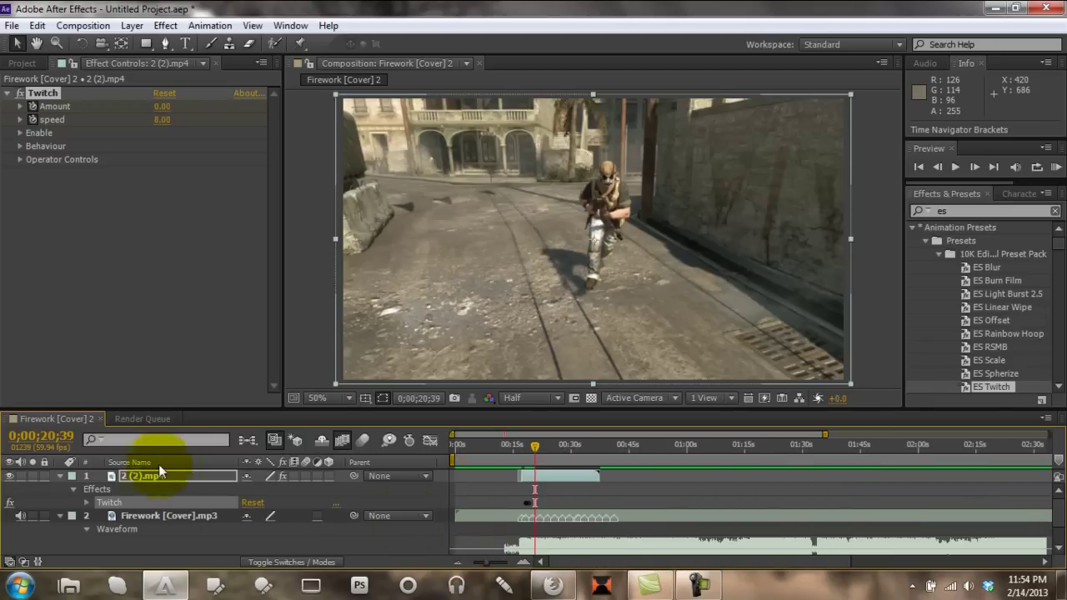
drag(492, 448, 527, 454)
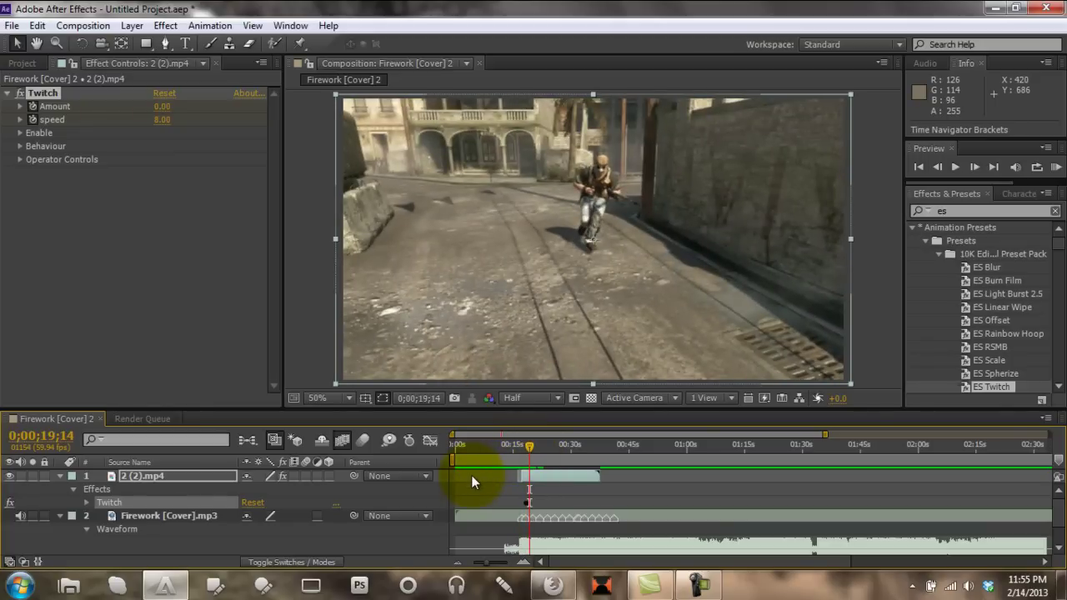
mouse_move(561, 445)
mouse_down()
mouse_move(532, 447)
mouse_move(541, 444)
mouse_up()
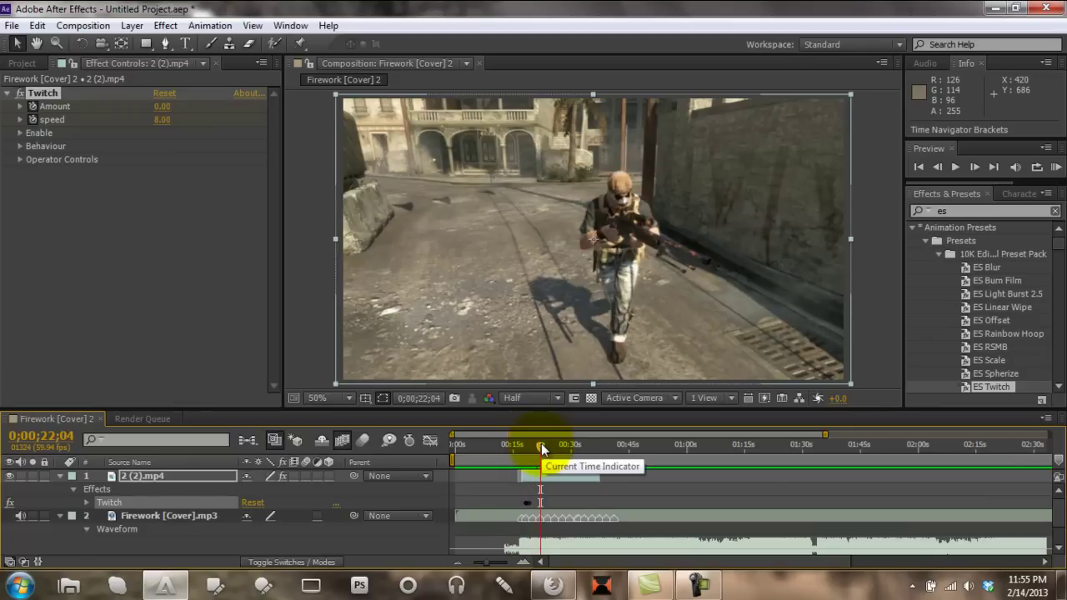
key(alt+bracketleft)
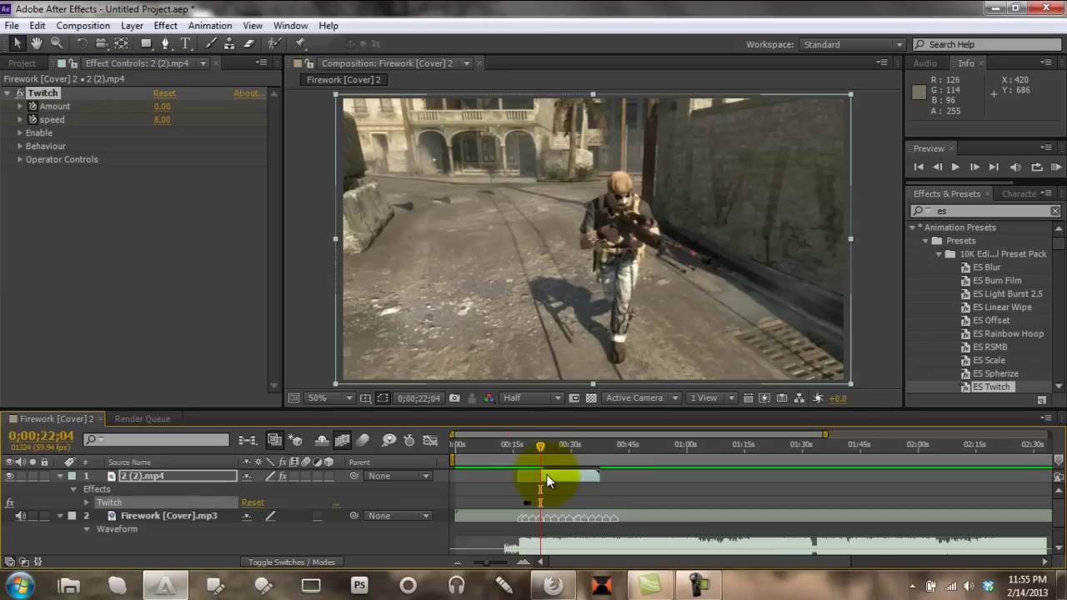
key(ctrl+z)
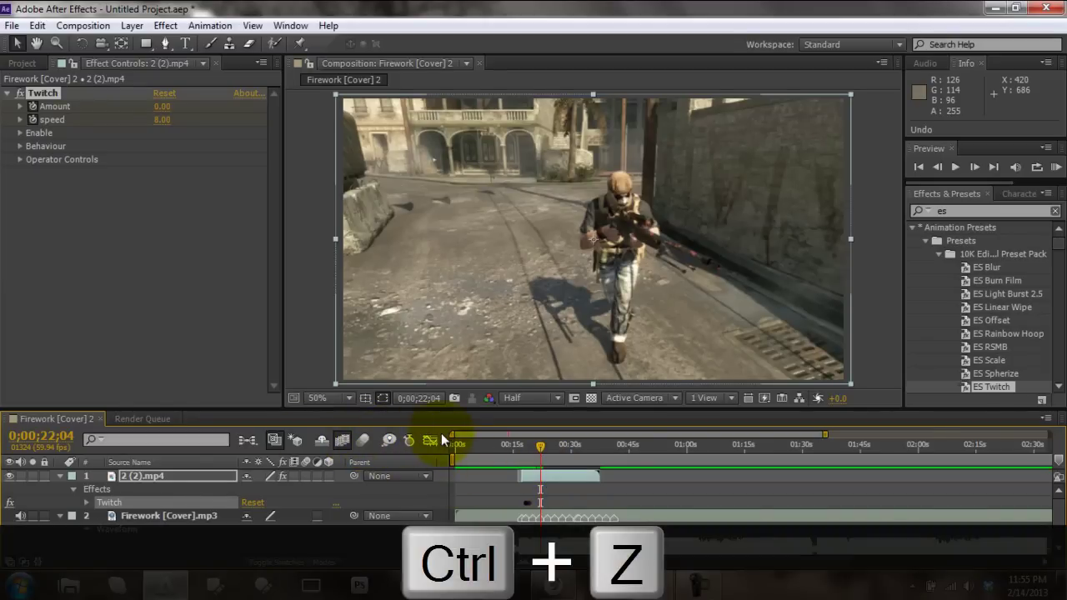
key(alt+bracketright)
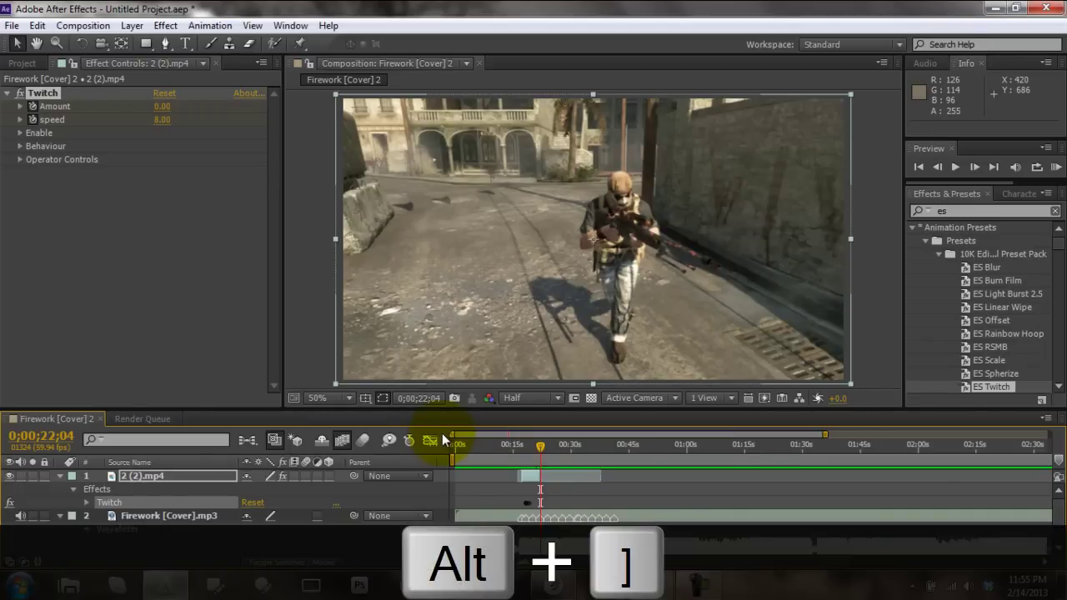
key(ctrl+z)
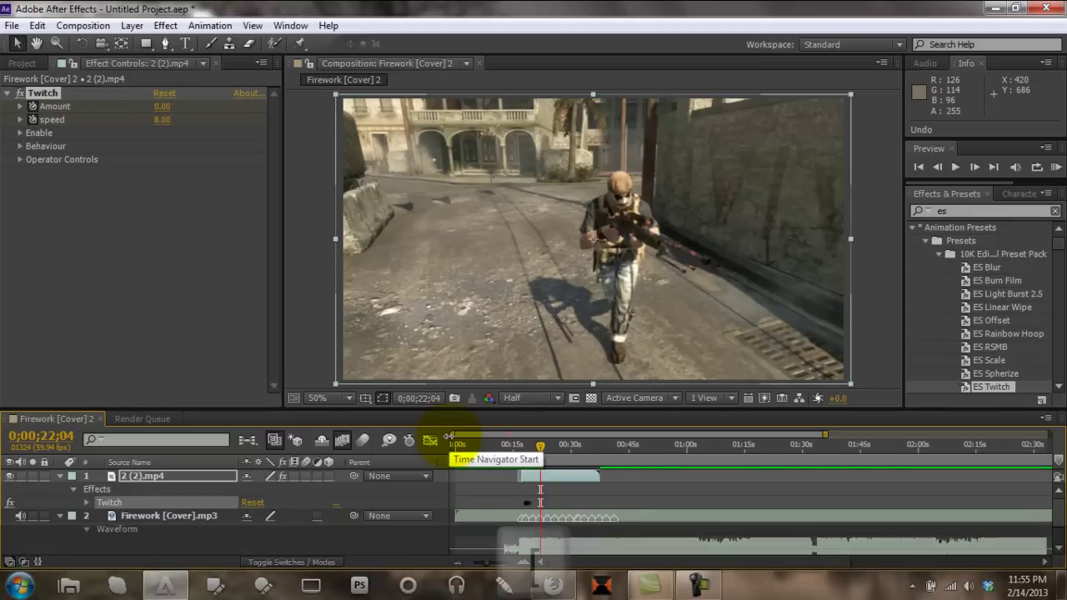
Try shifting the 2 (2).mp4 clip to start and to end at 0;00;22;04, undoing each move
key(bracketleft)
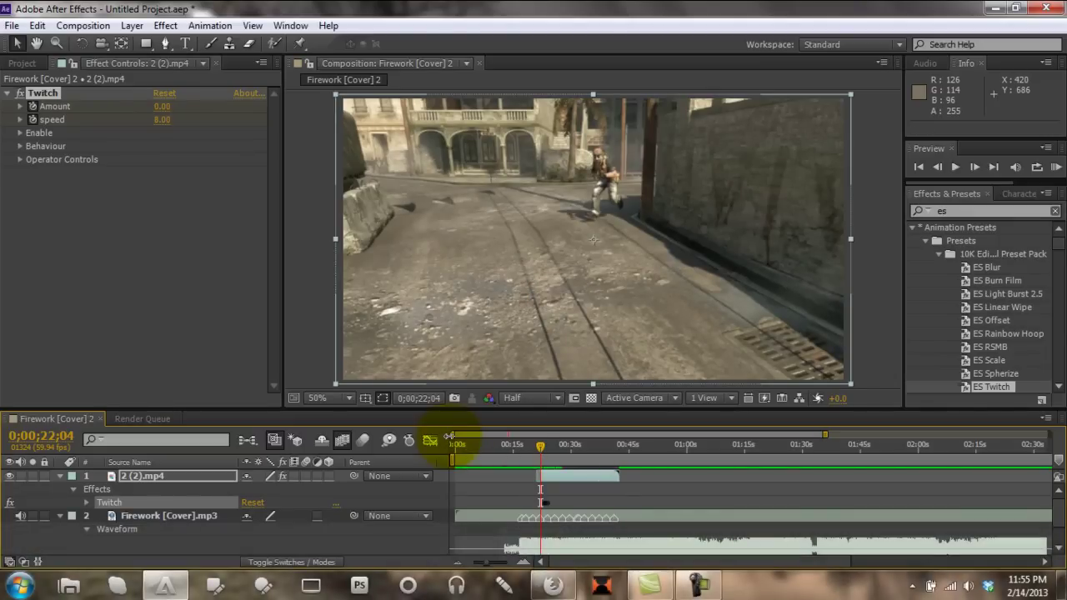
key(ctrl+z)
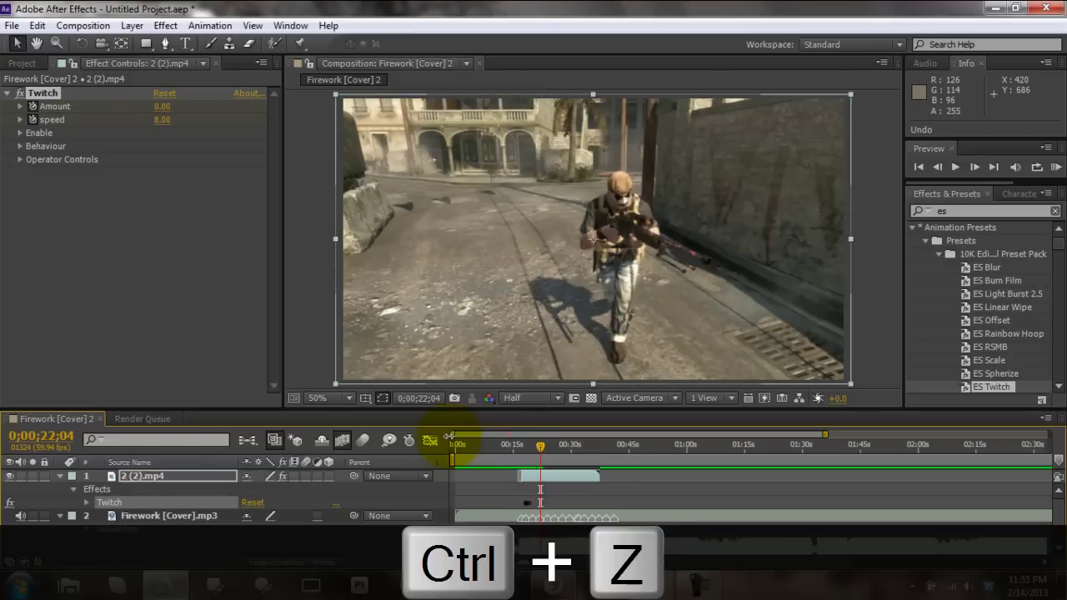
key(bracketright)
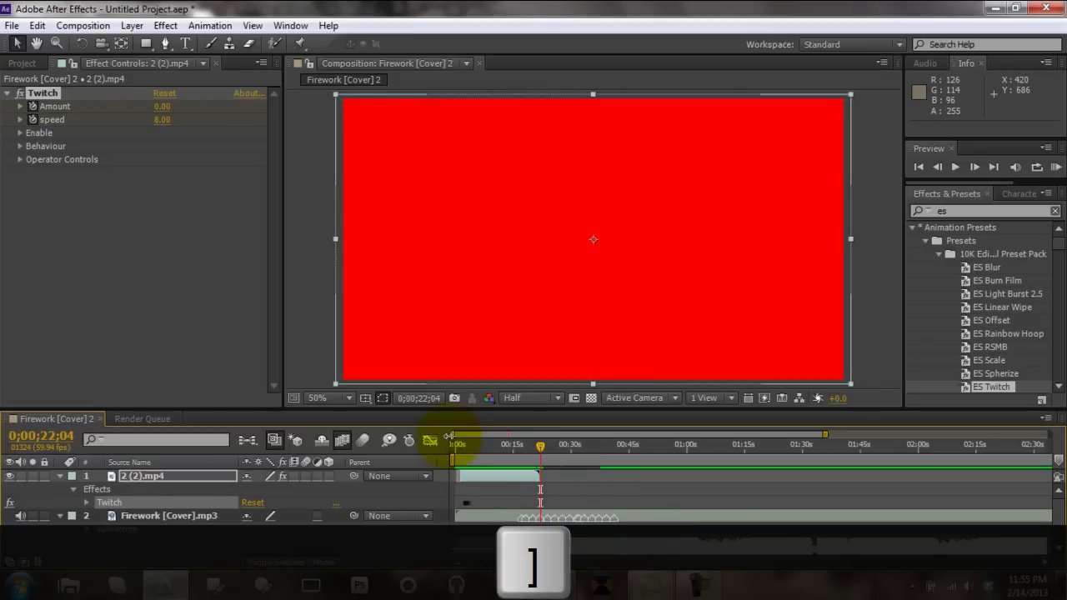
key(ctrl+z)
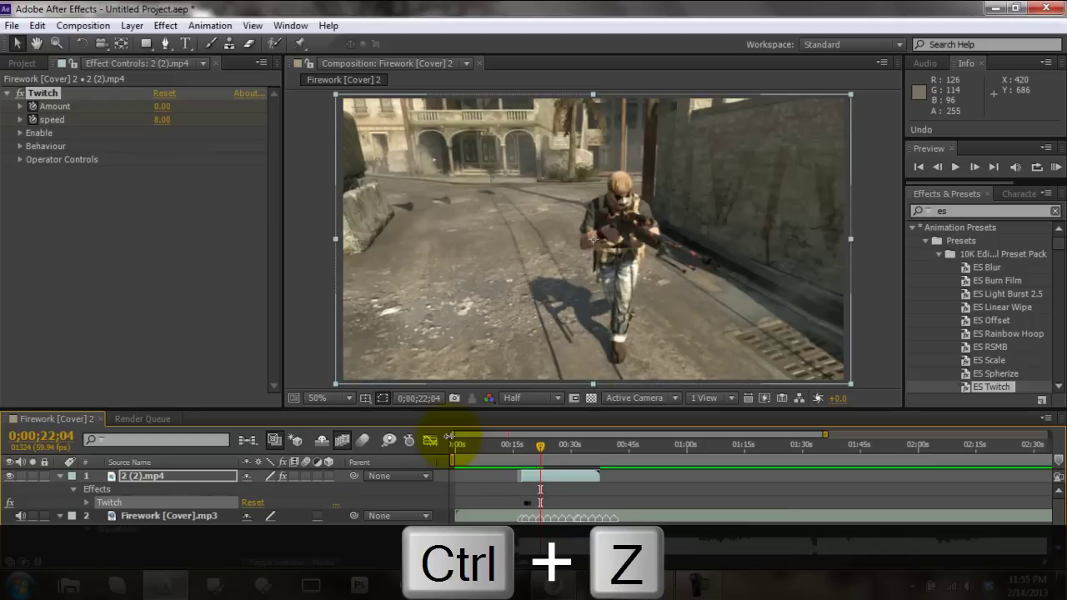
click(698, 583)
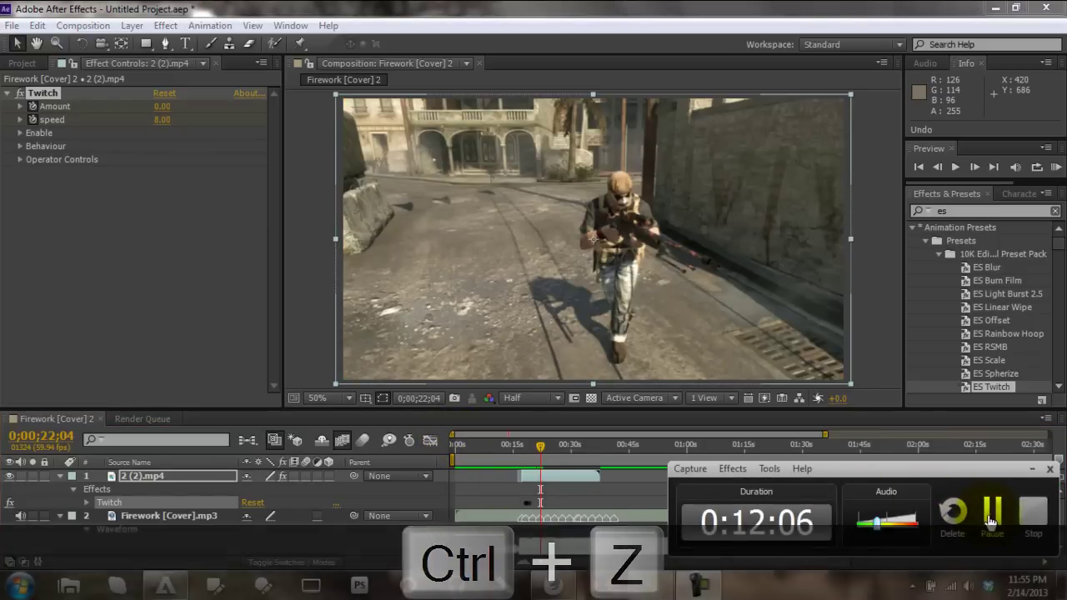
click(989, 516)
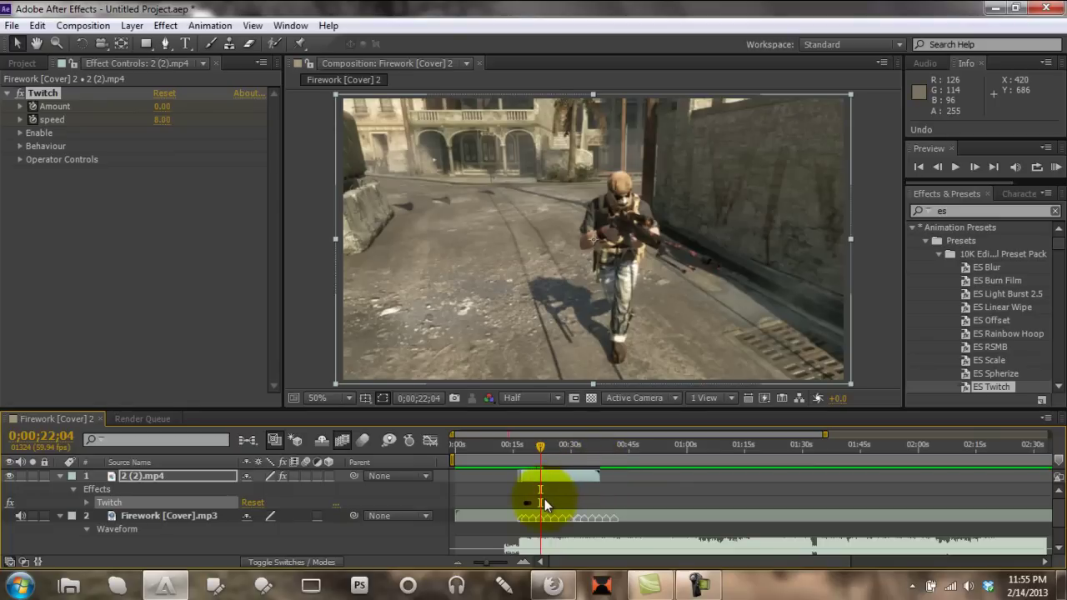
Reveal only the keyframed Twitch properties of the 2 (2).mp4 clip in the timeline
click(134, 502)
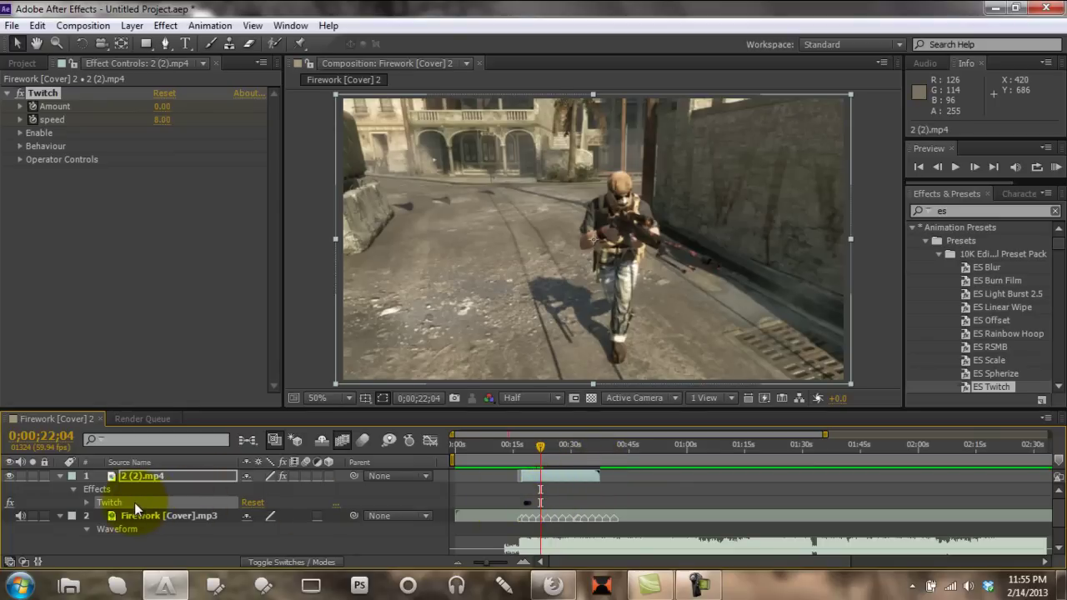
key(u)
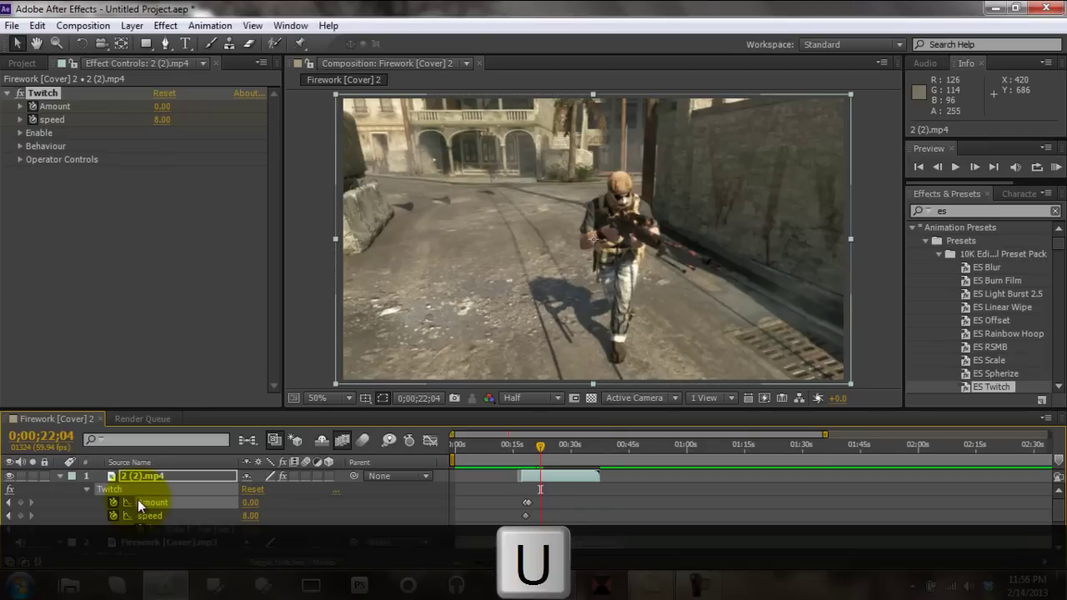
Apply Easy Ease to all Amount, speed and Slide Twitches keyframes of the 2 (2).mp4 clip's Twitch effect
click(150, 503)
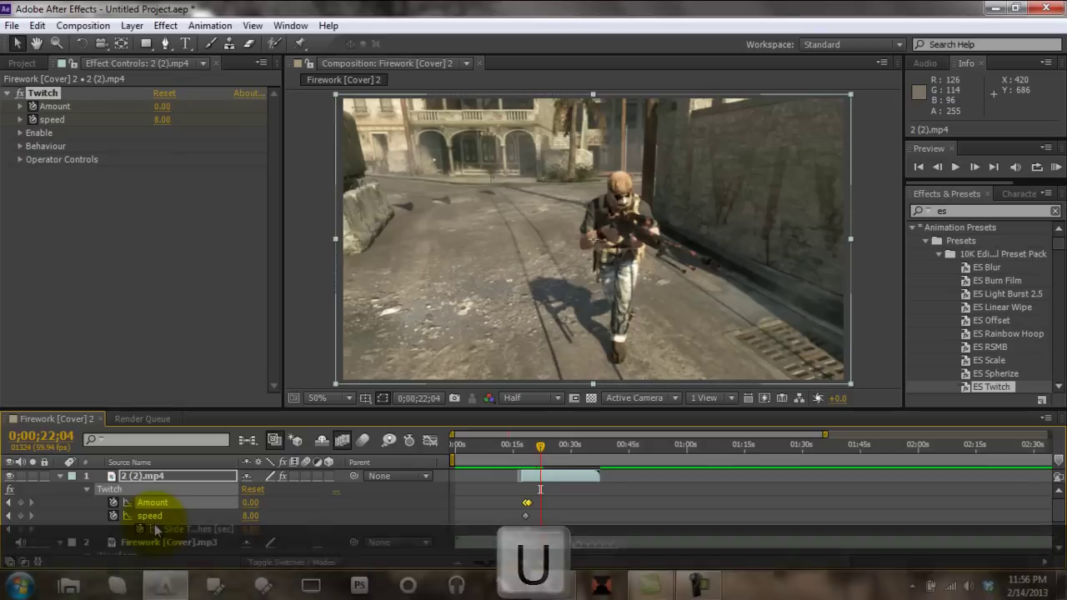
key(shift)
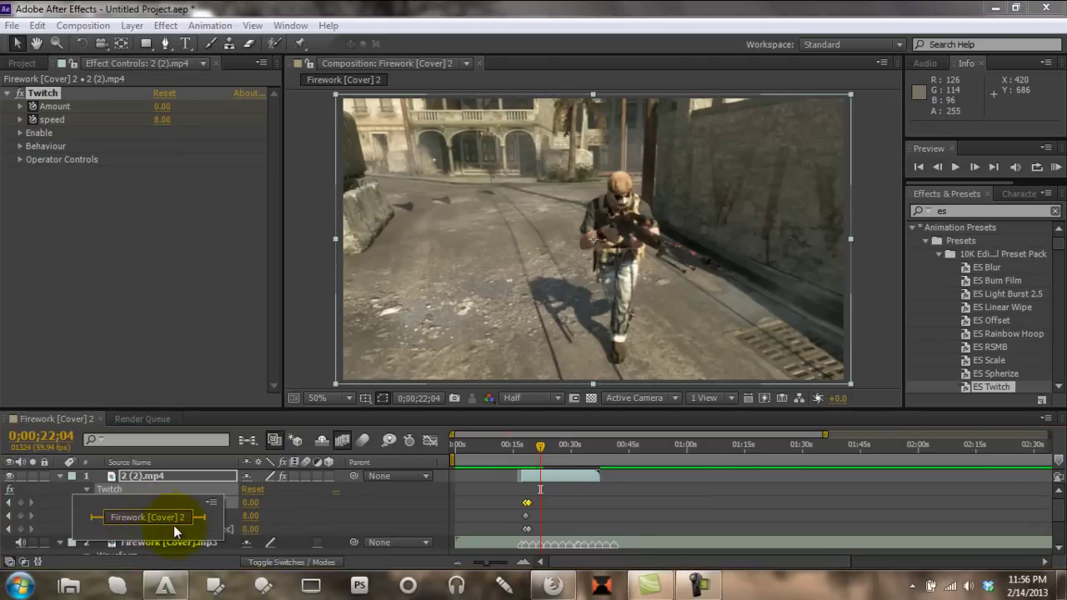
key(Escape)
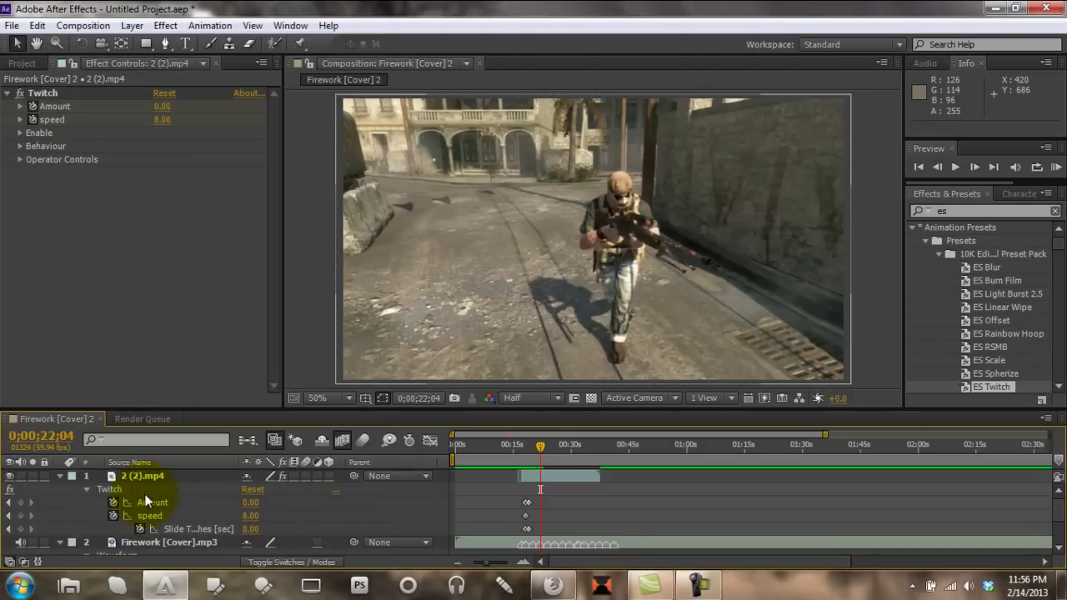
shift+click(191, 527)
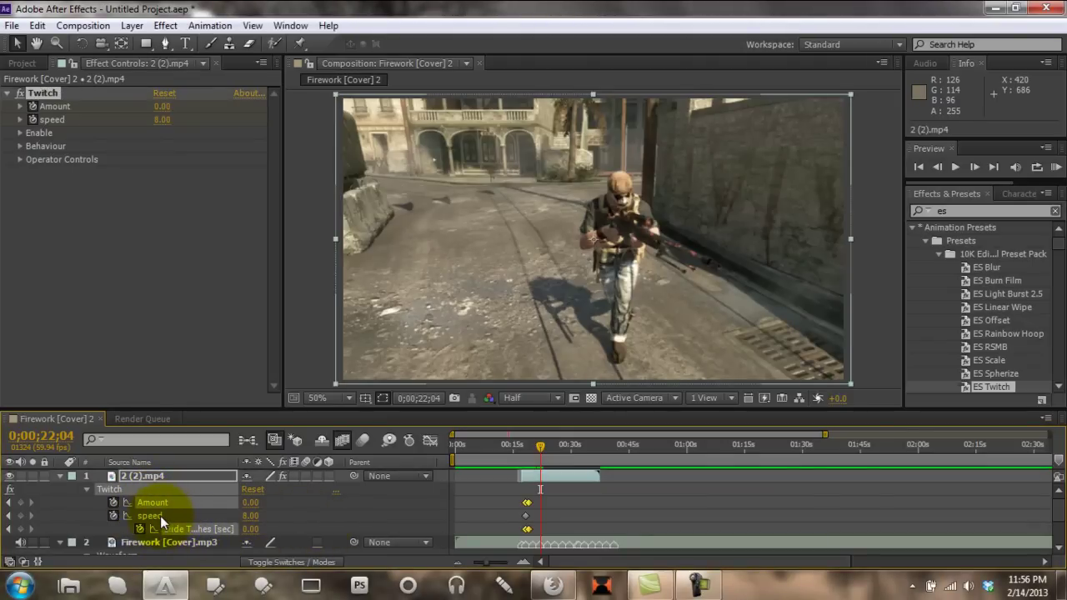
shift+click(160, 516)
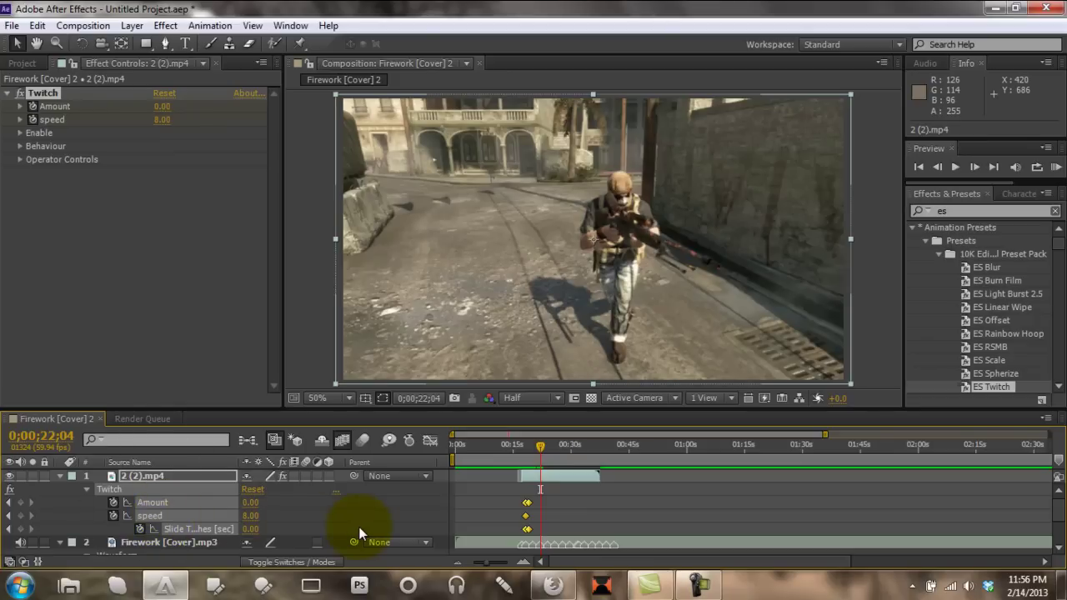
right_click(528, 502)
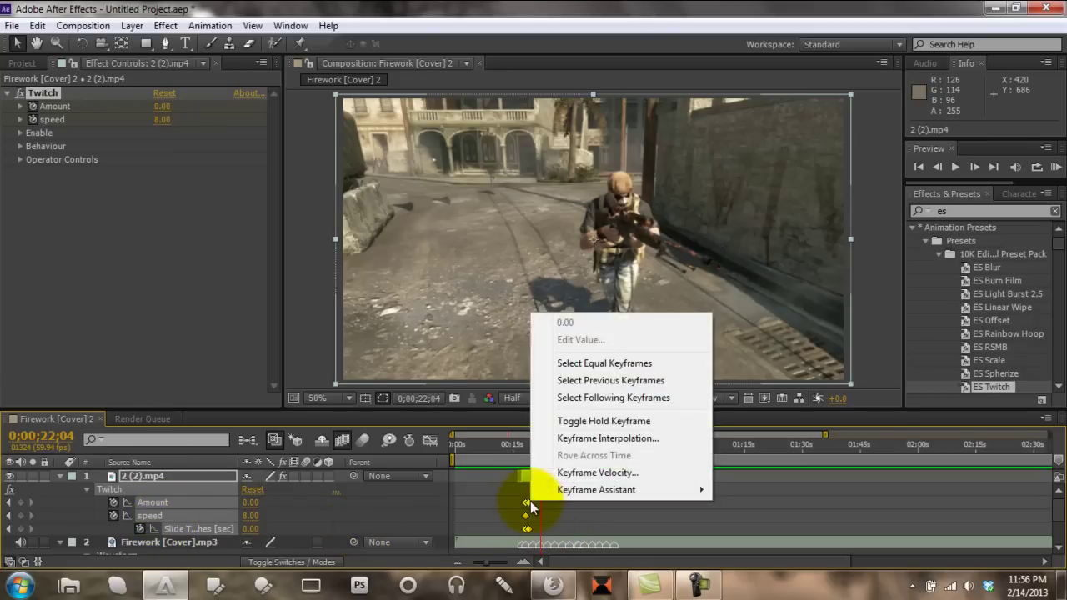
mouse_move(674, 491)
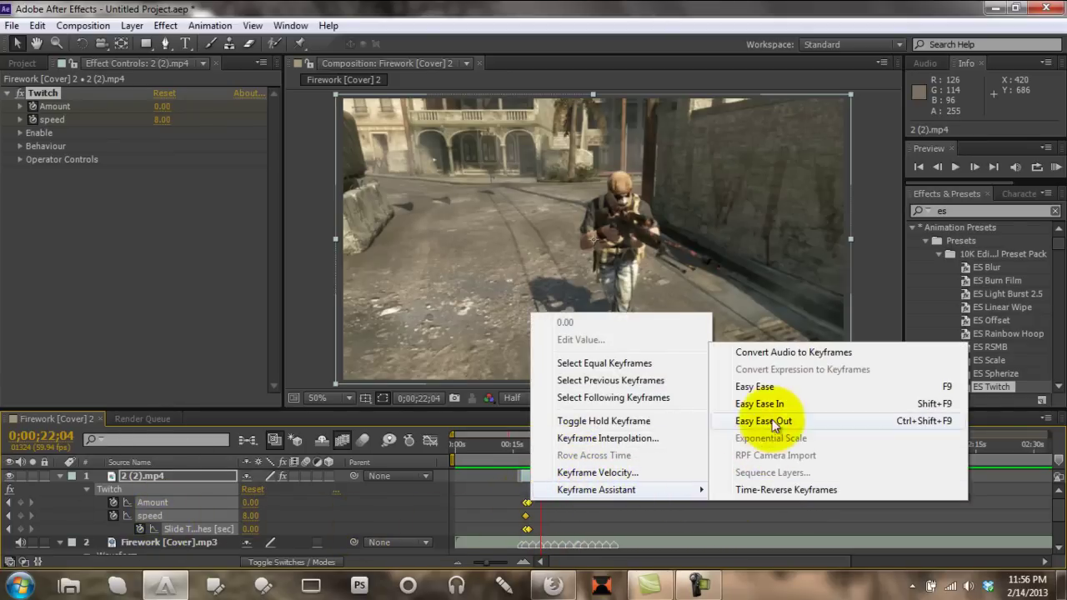
click(776, 386)
click(485, 504)
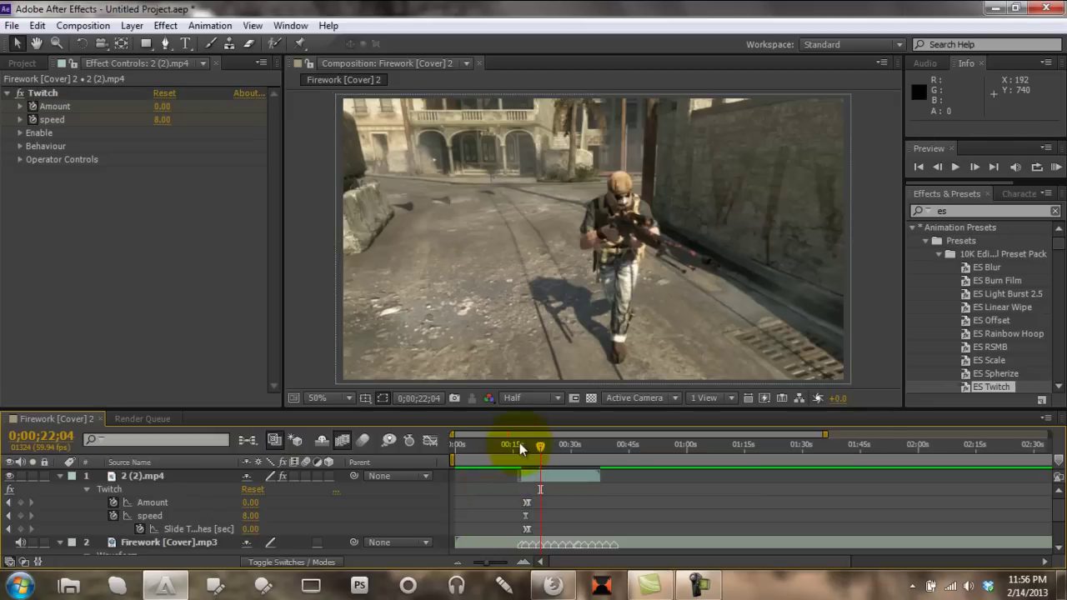
Go to 0;00;20;51 and examine the Twitch keyframes and the Firework [Cover].mp3 markers at different timeline magnifications
drag(519, 442, 535, 444)
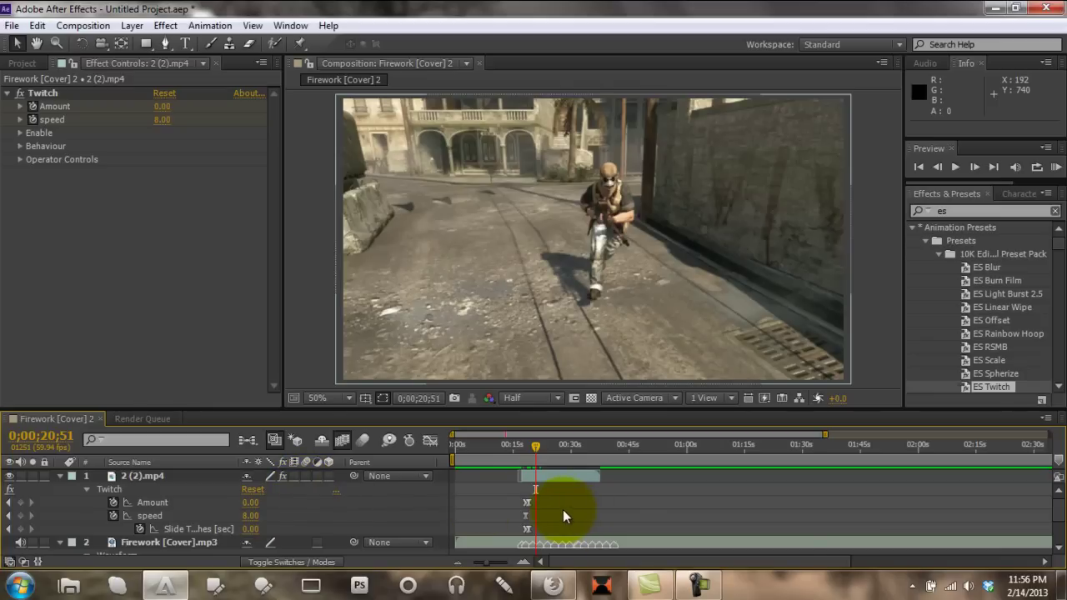
scroll(563, 509, down, 2)
scroll(562, 509, up, 2)
scroll(563, 509, down, 2)
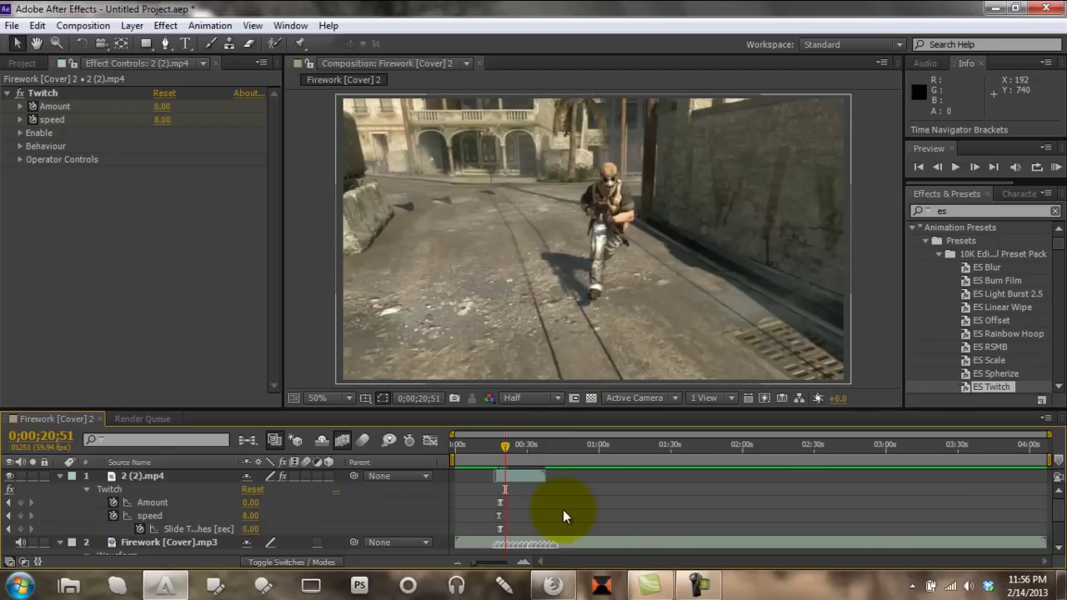
key(ctrl+alt+a)
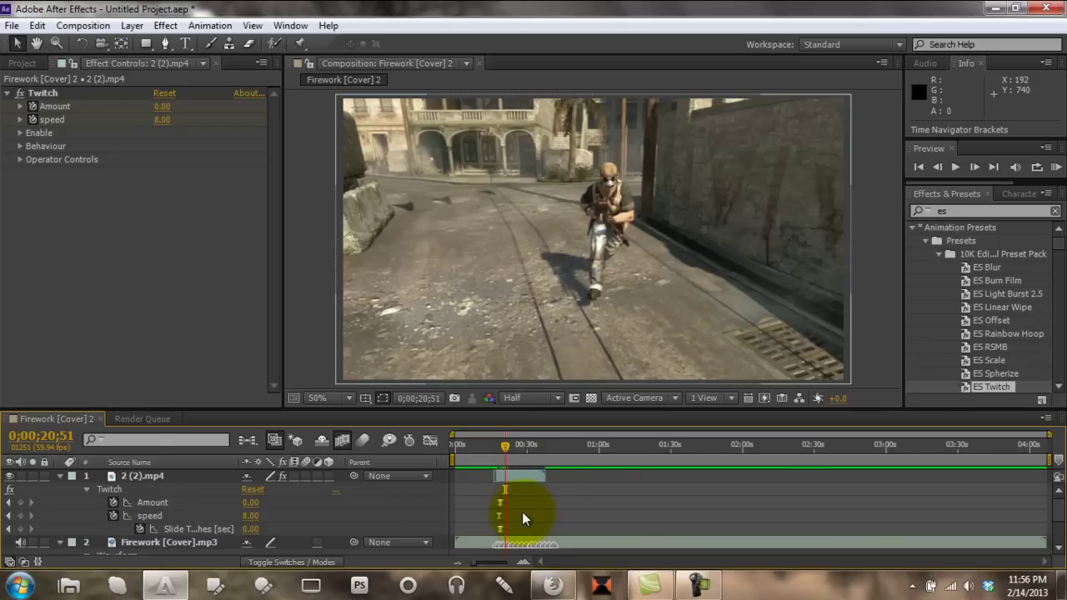
click(506, 478)
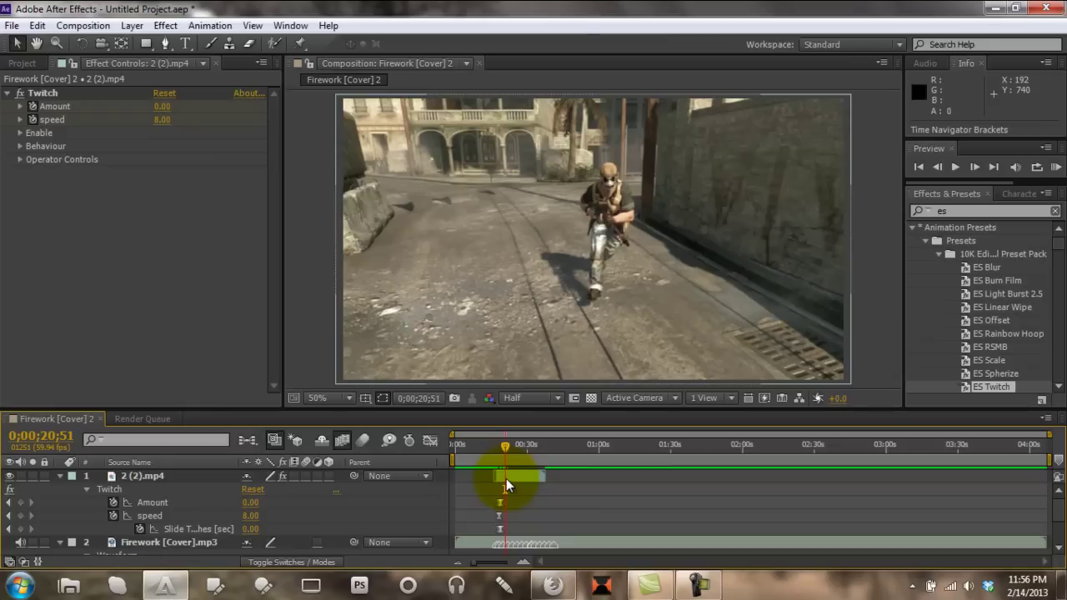
scroll(506, 478, up, 2)
scroll(505, 478, down, 1)
scroll(506, 478, up, 3)
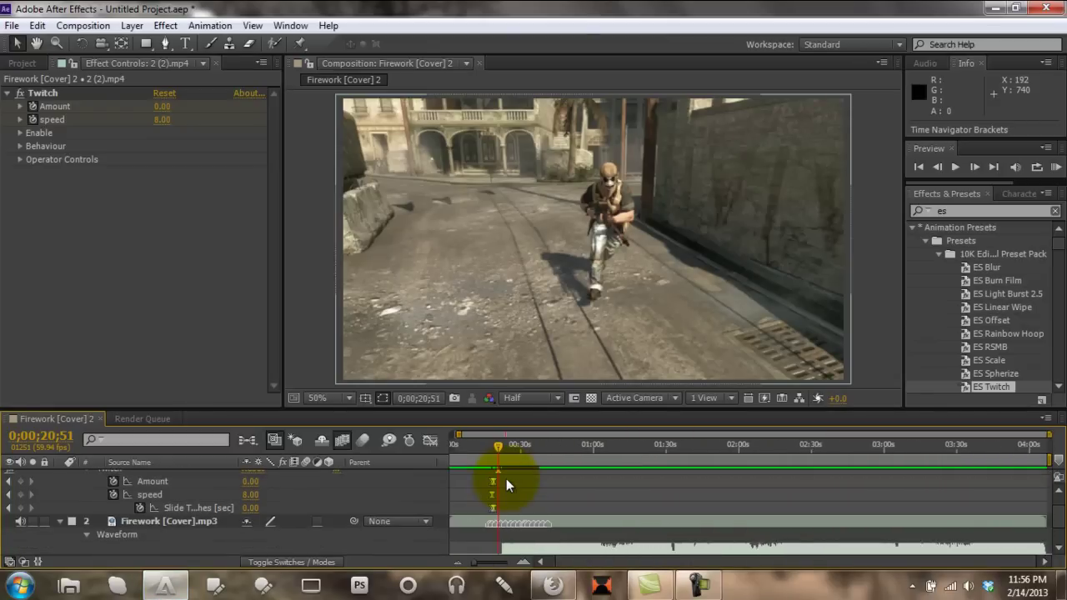
drag(448, 512, 465, 486)
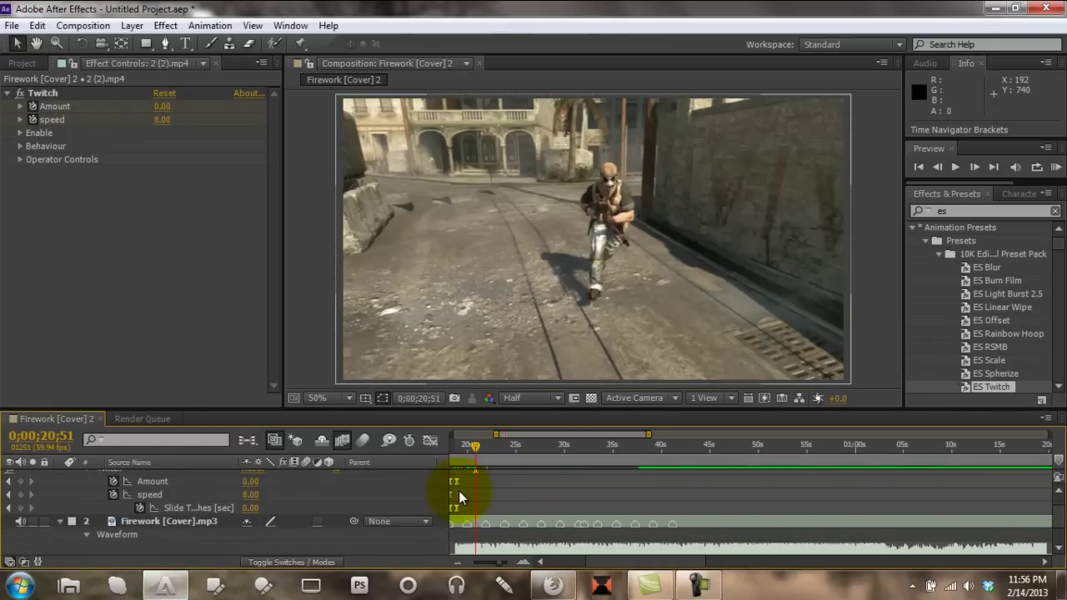
scroll(609, 488, down, 4)
scroll(479, 498, up, 6)
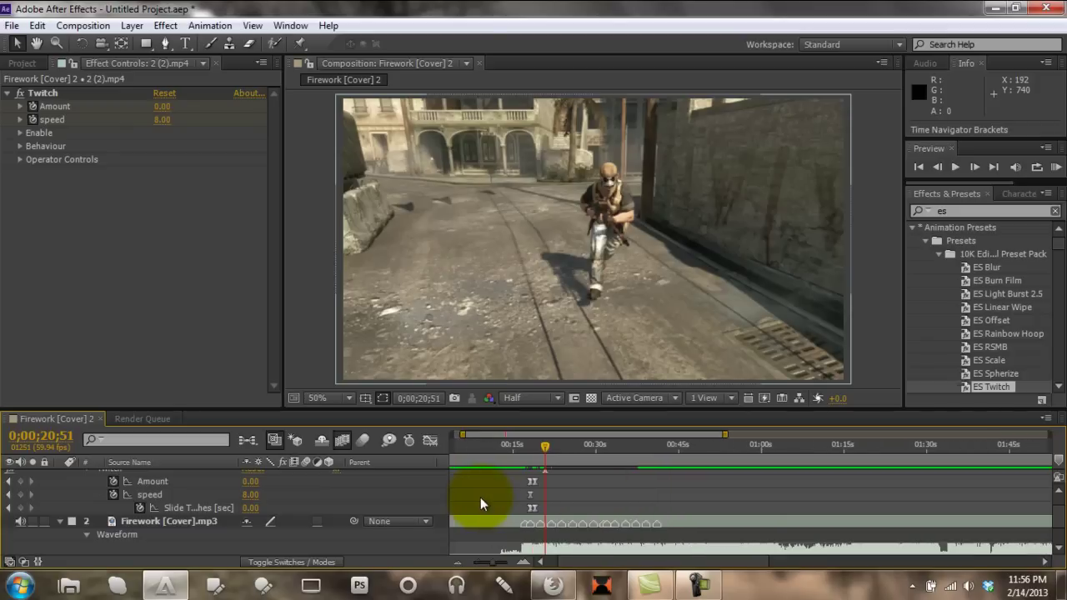
scroll(805, 484, down, 3)
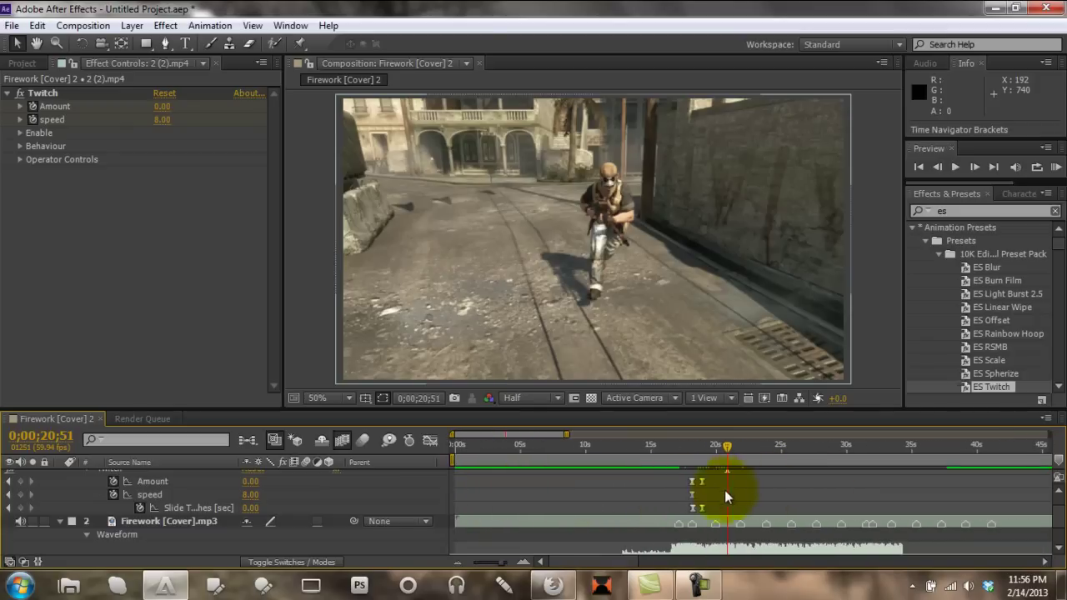
scroll(510, 507, down, 5)
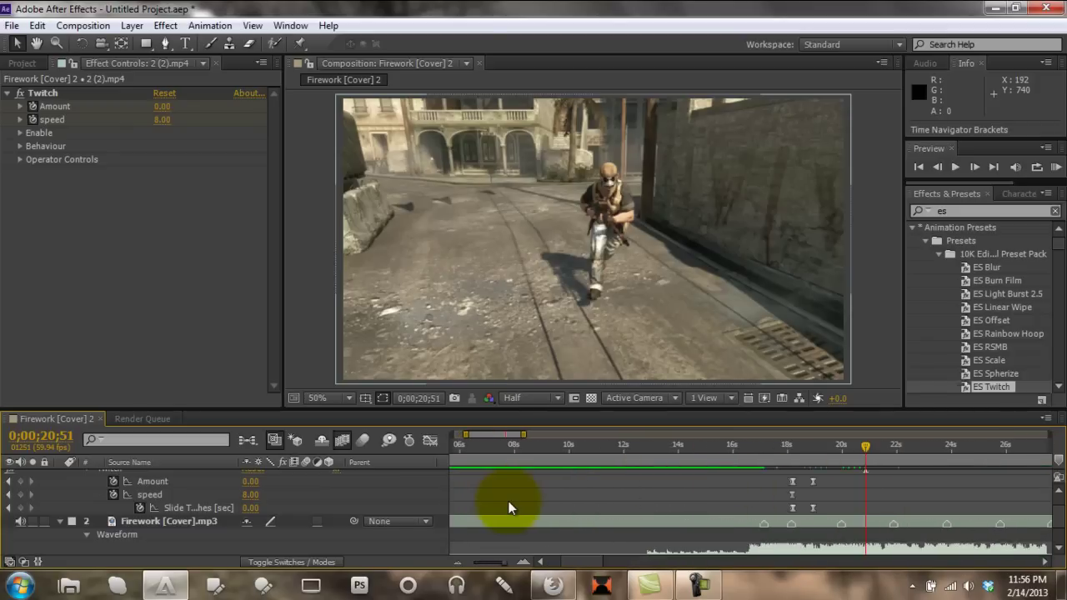
scroll(1010, 489, up, 8)
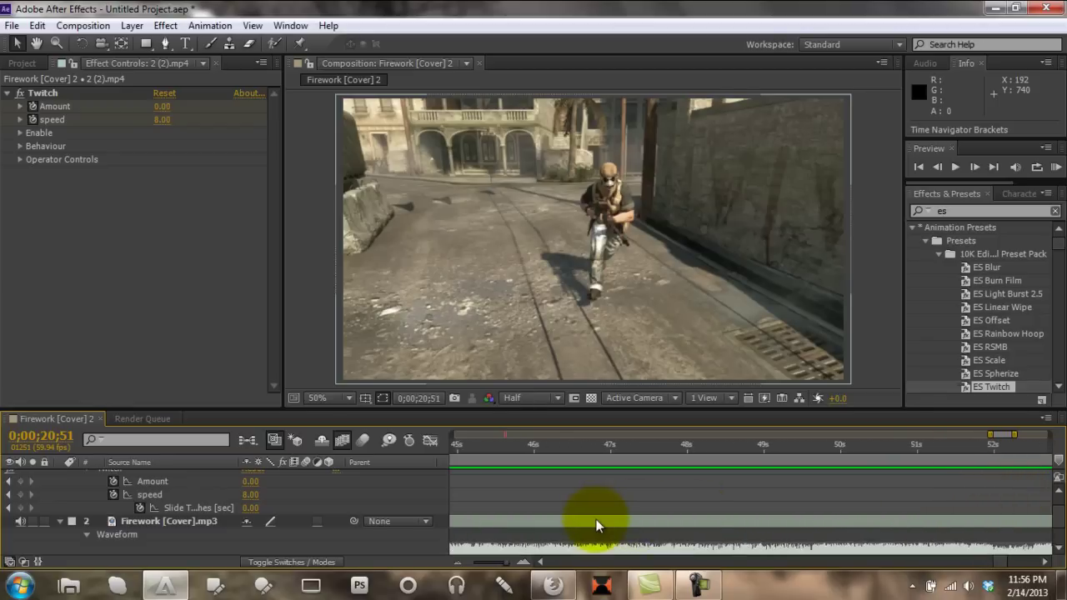
scroll(595, 520, down, 8)
scroll(455, 501, up, 6)
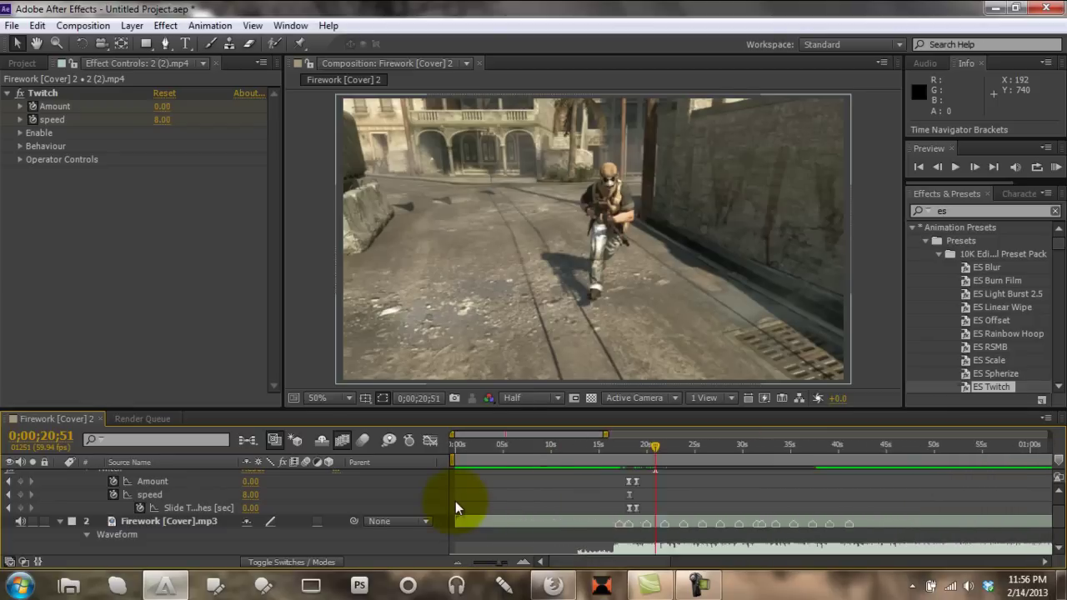
scroll(480, 501, down, 6)
scroll(559, 500, up, 4)
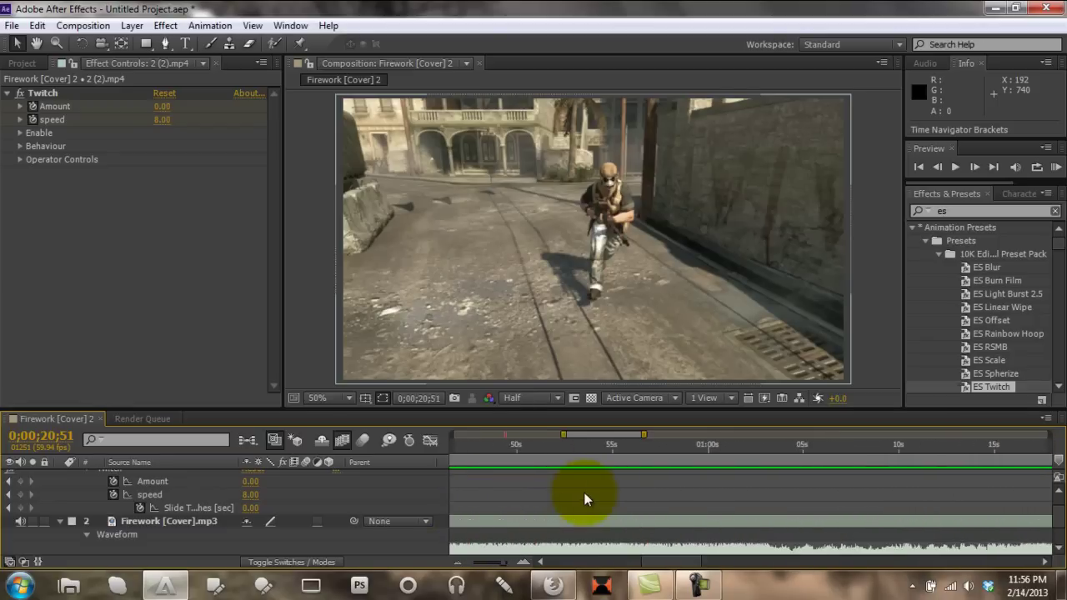
scroll(466, 498, down, 3)
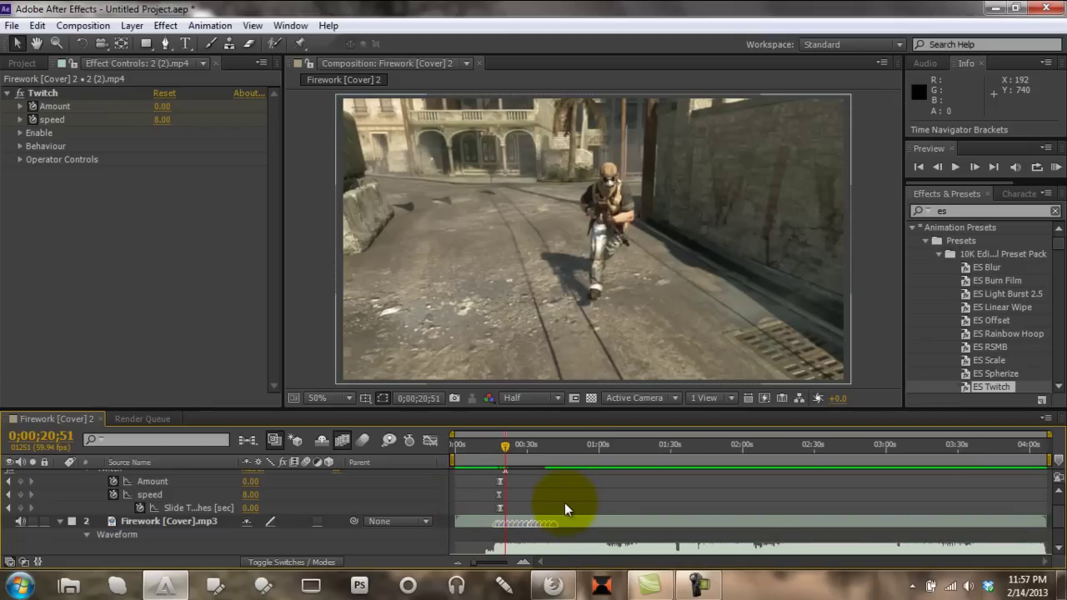
Look through the layer rows down to the audio waveform, and along the timeline back to the markers around 18 seconds
scroll(564, 502, up, 2)
scroll(565, 502, down, 3)
scroll(564, 503, up, 3)
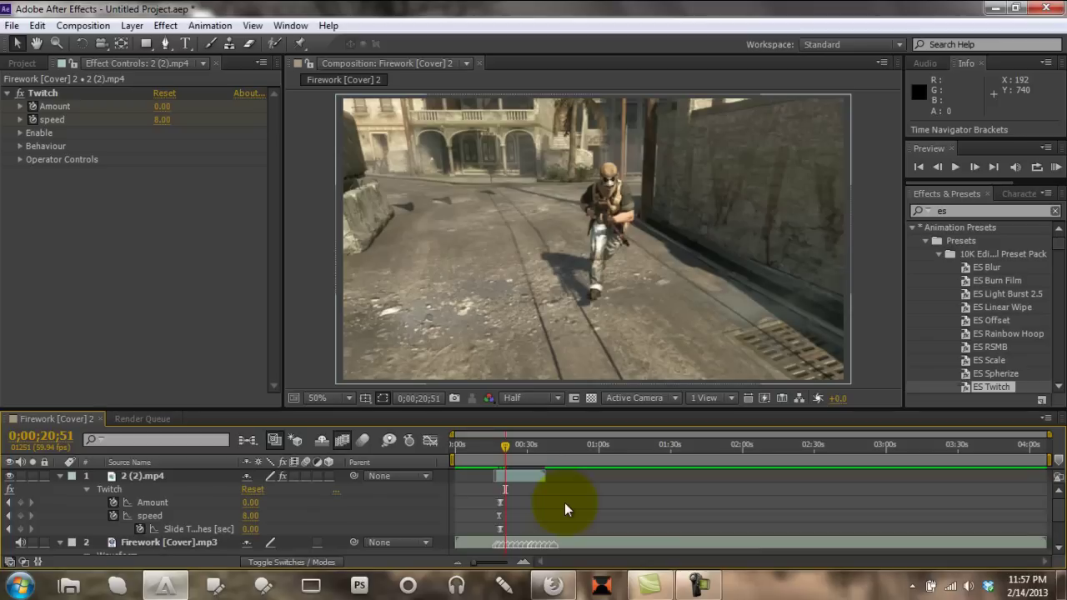
scroll(564, 503, down, 3)
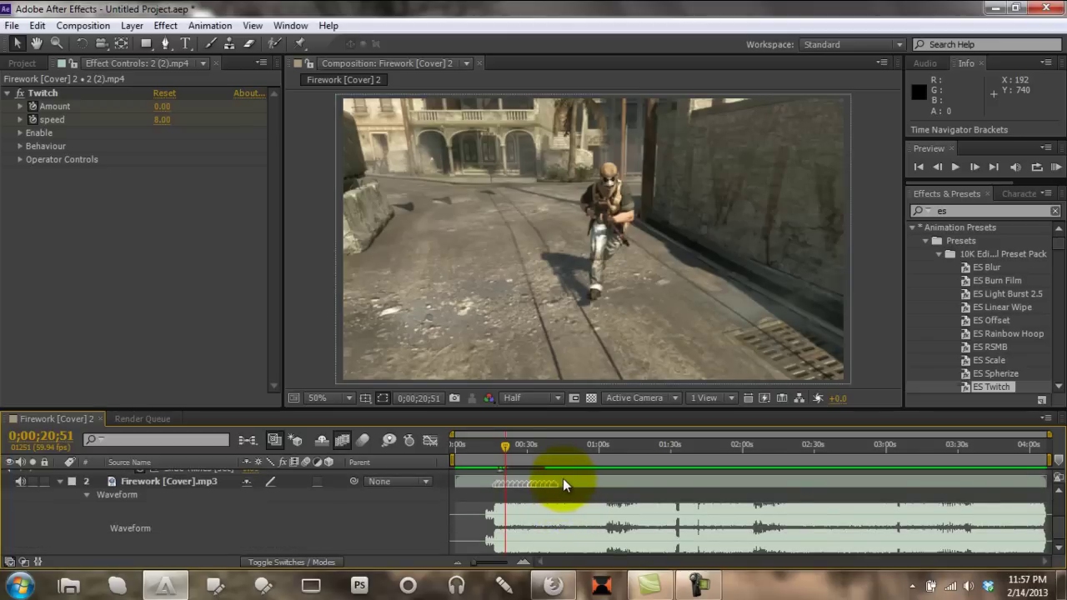
scroll(562, 478, up, 3)
scroll(563, 478, up, 3)
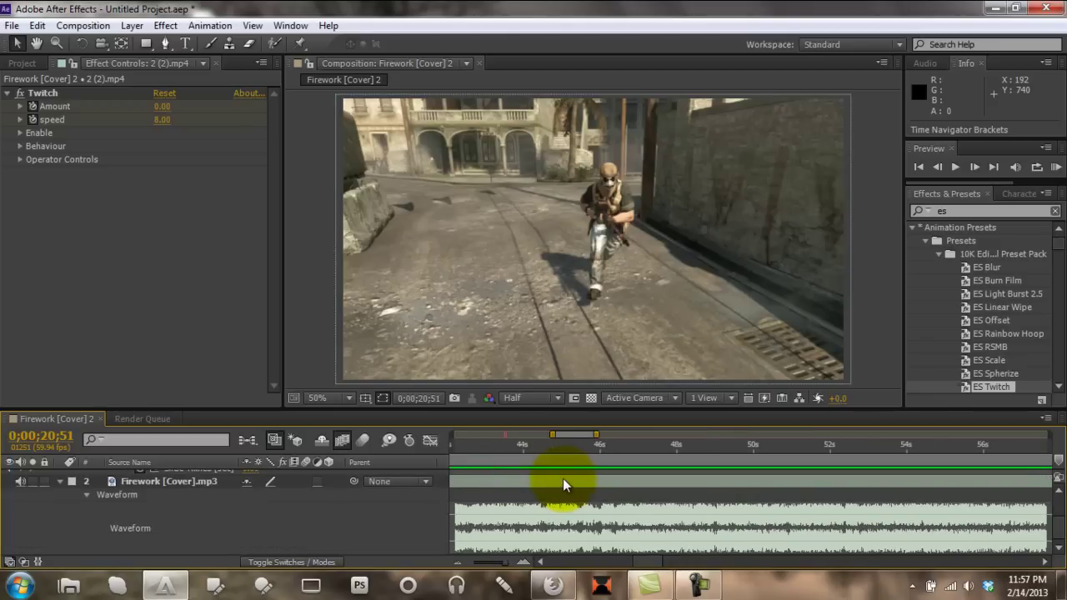
scroll(563, 479, up, 2)
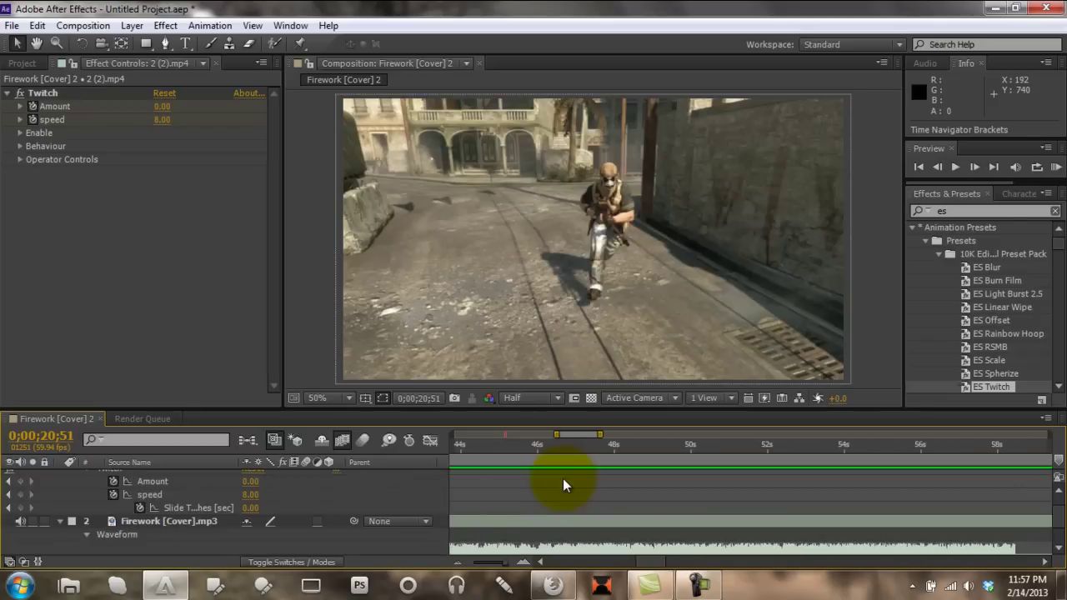
scroll(562, 479, left, 1)
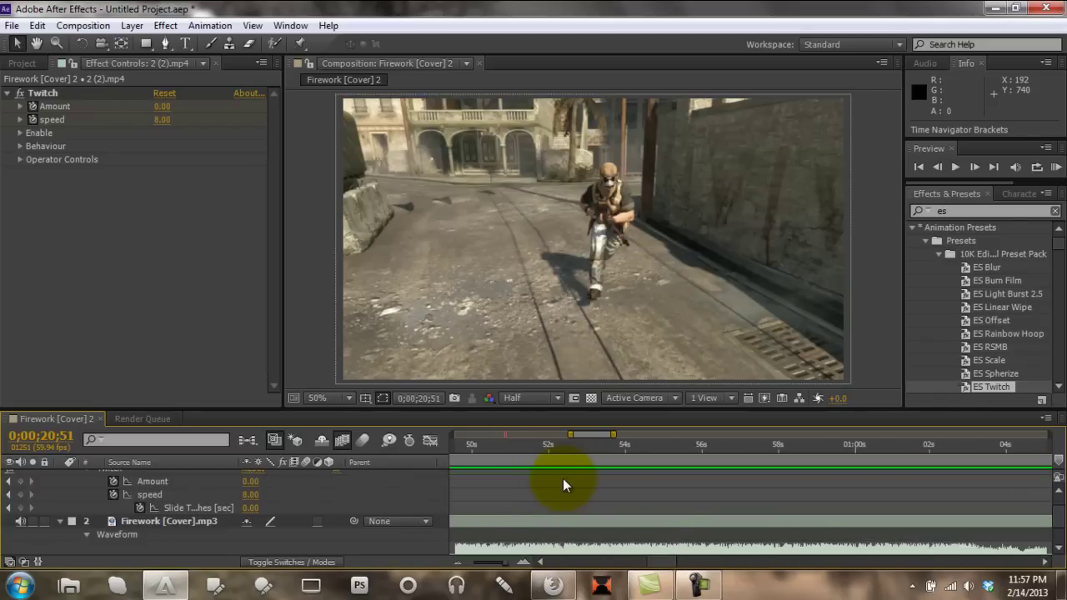
scroll(564, 480, left, 12)
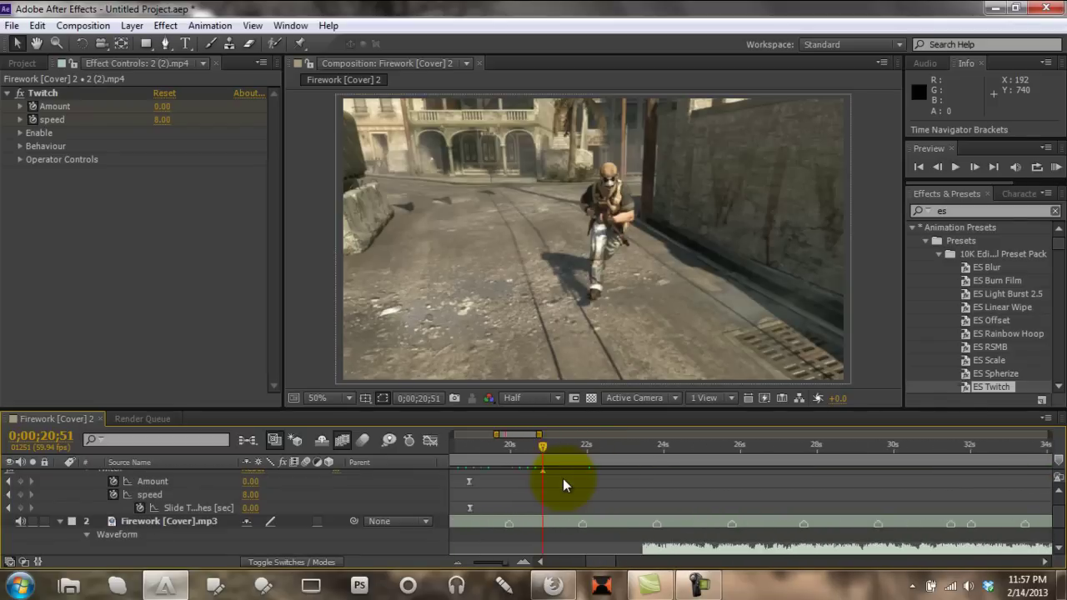
scroll(563, 478, left, 1)
scroll(563, 478, right, 3)
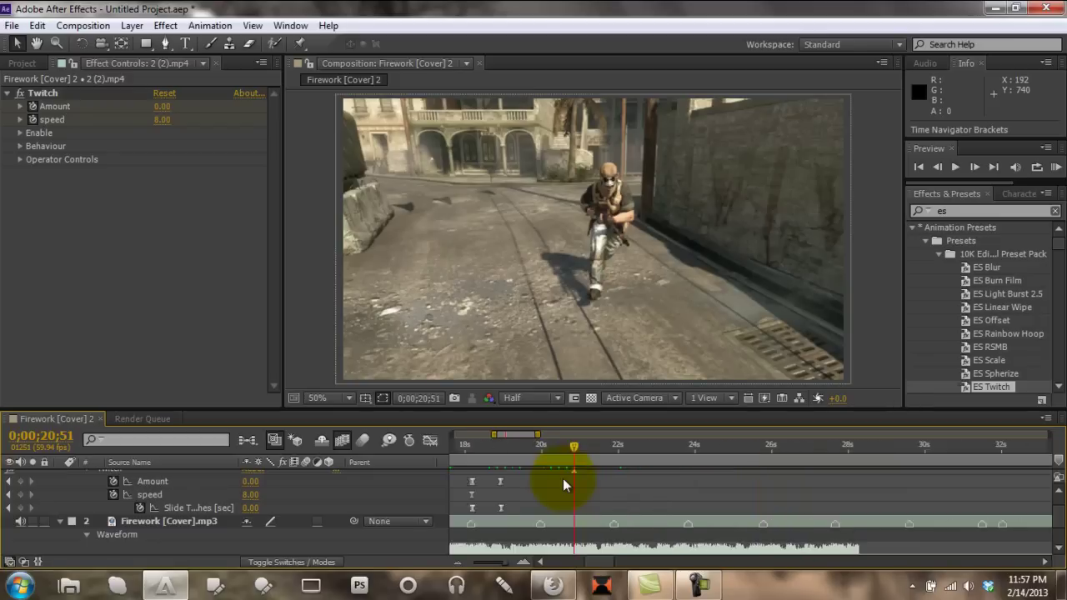
scroll(563, 480, left, 2)
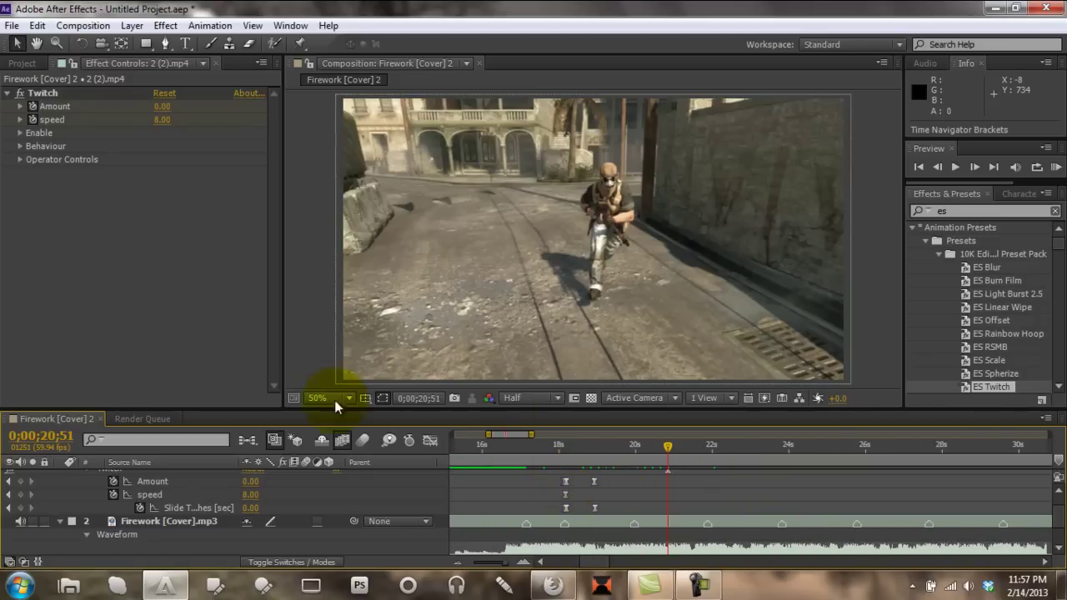
Collapse the 2 (2).mp4 clip's Twitch properties and reveal its Position, Scale, Opacity and Rotation one at a time
scroll(175, 511, up, 1)
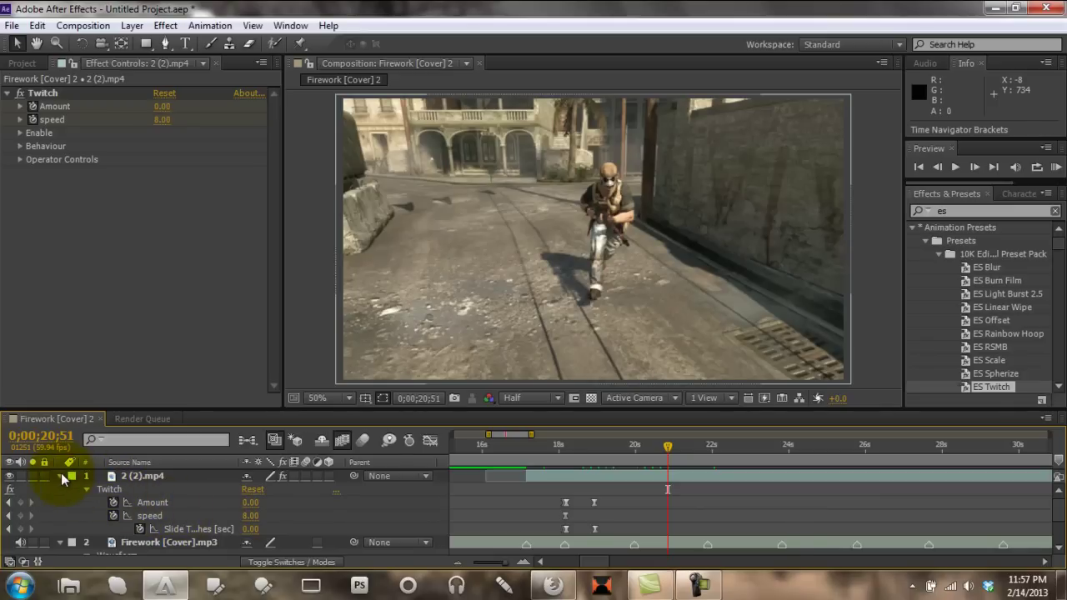
click(61, 473)
click(150, 476)
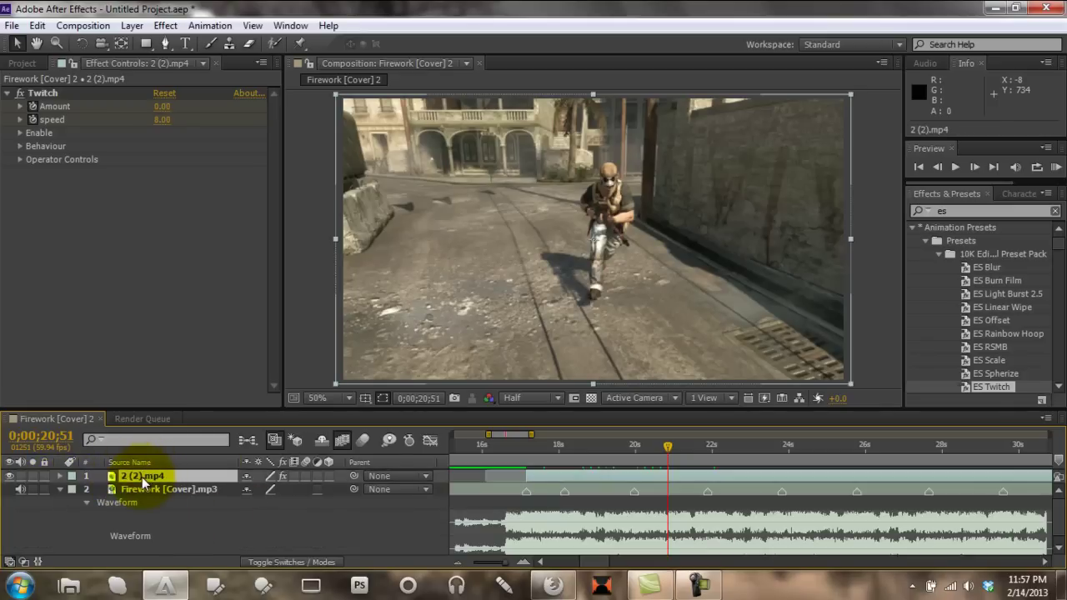
key(p)
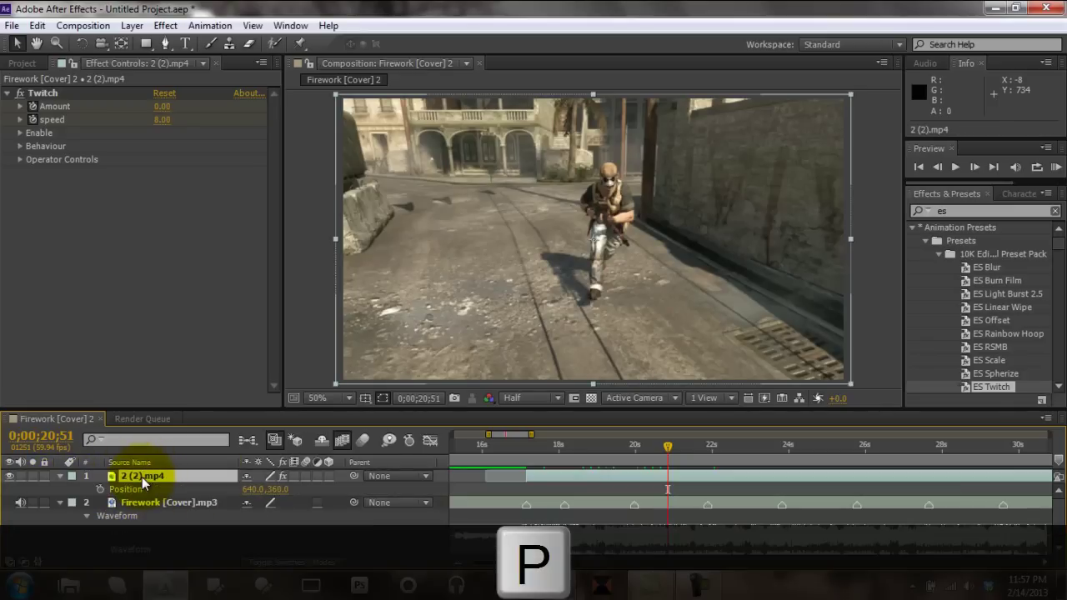
key(s)
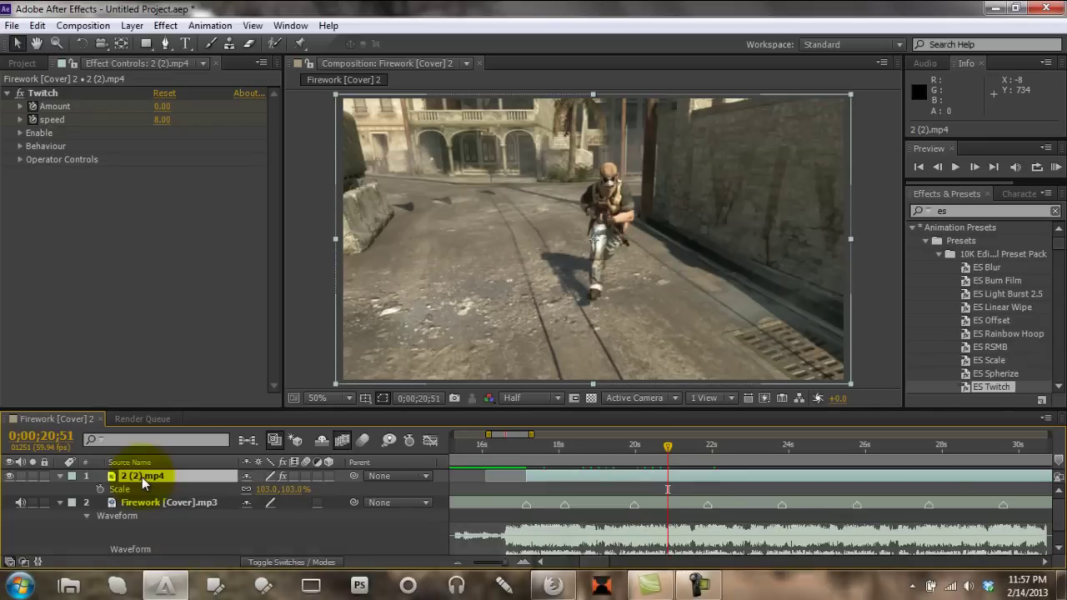
key(t)
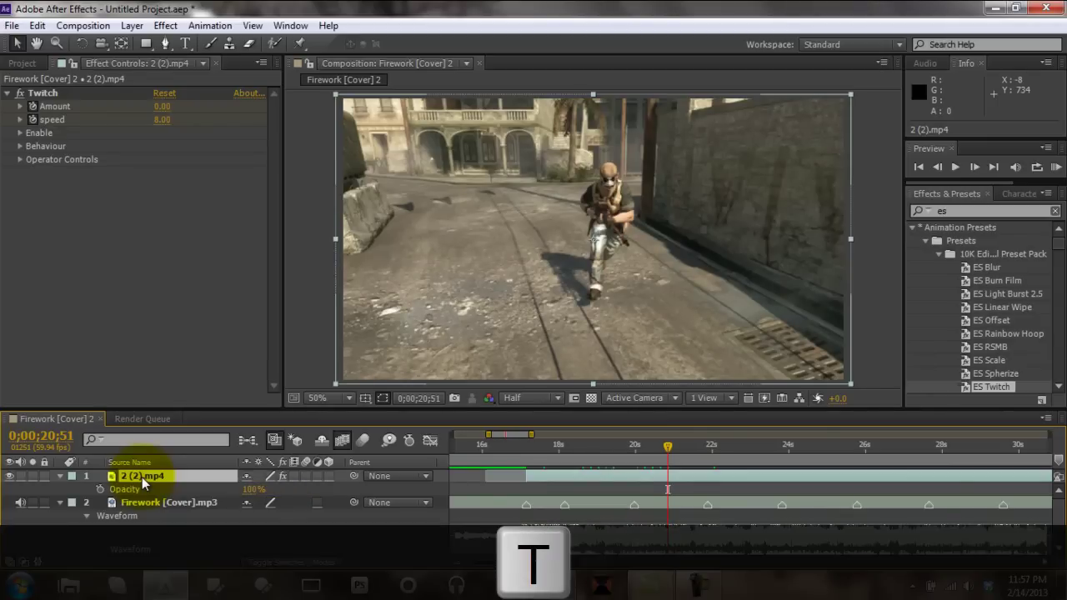
key(r)
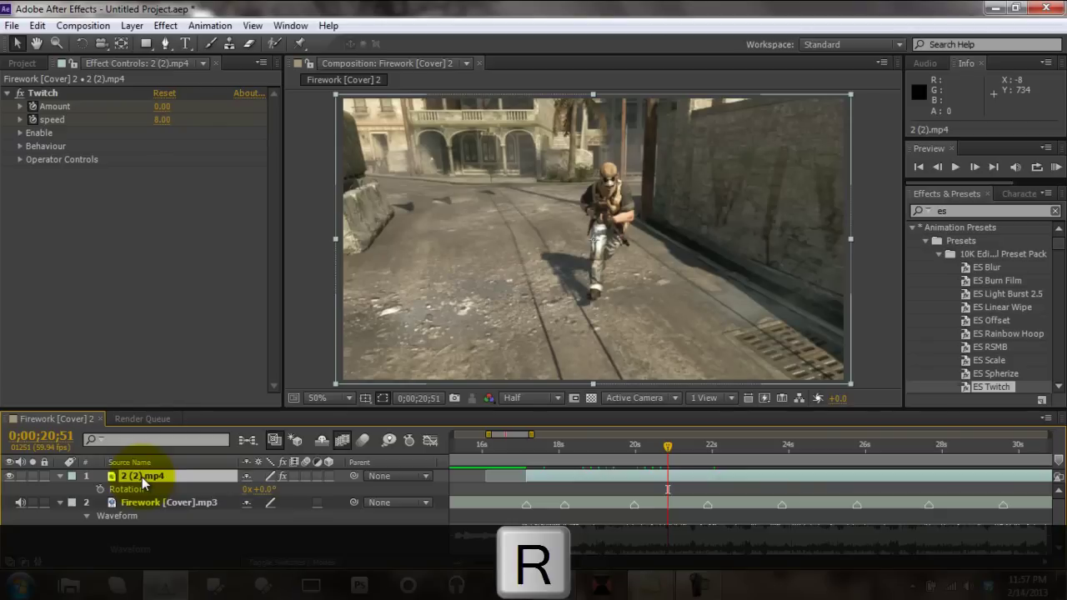
Reveal the 2 (2).mp4 layer's Scale, Position and Opacity together with its Rotation
key(shift+s)
key(shift+p)
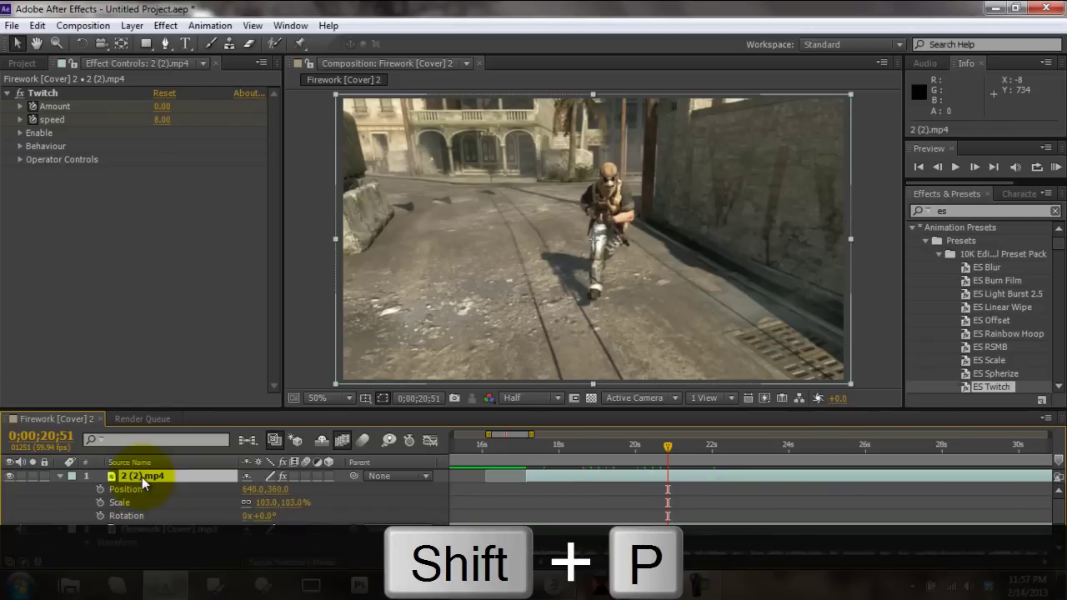
key(shift+t)
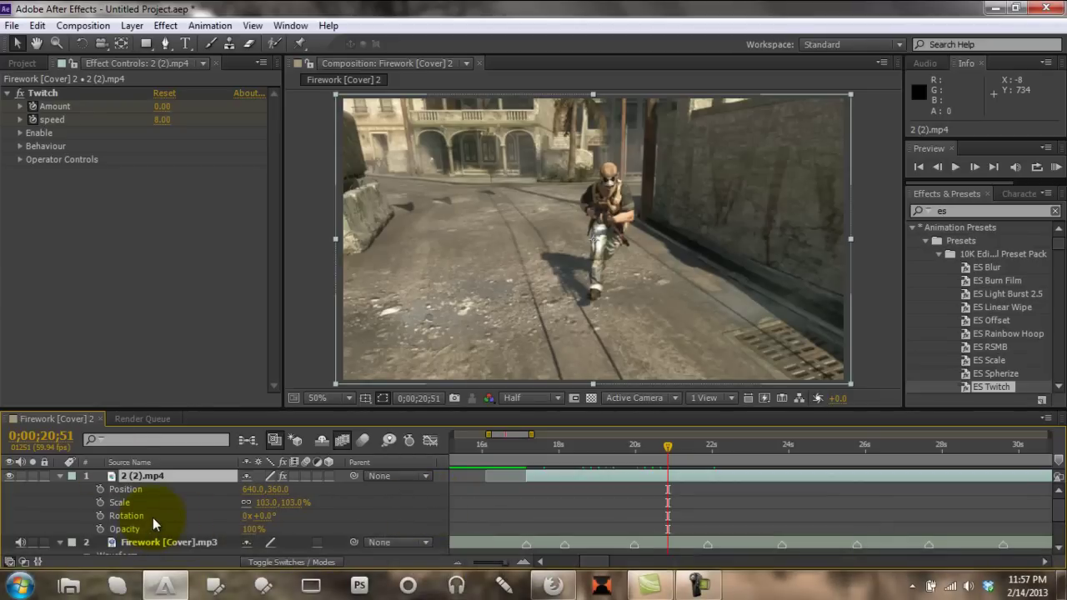
Reveal the Audio Levels of the 2 (2).mp4 layer, and collapse the layer's properties again
key(l)
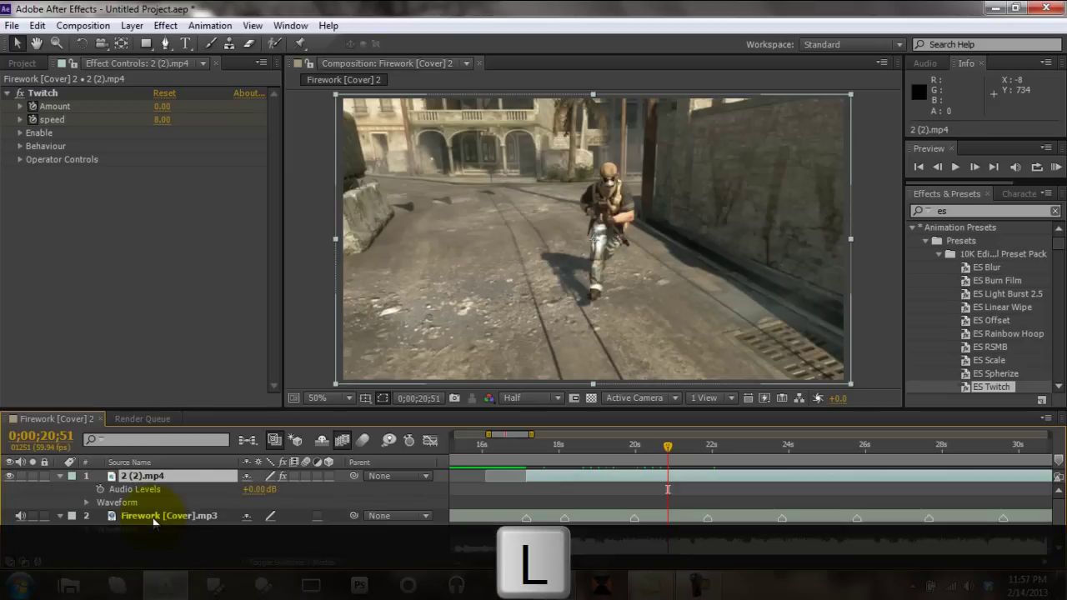
key(l)
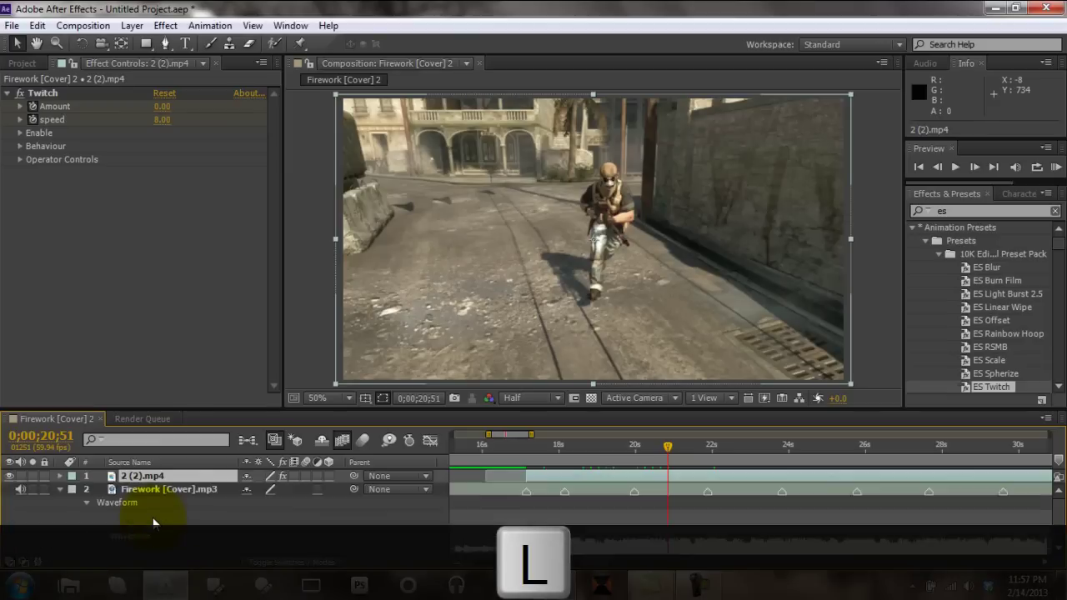
click(59, 476)
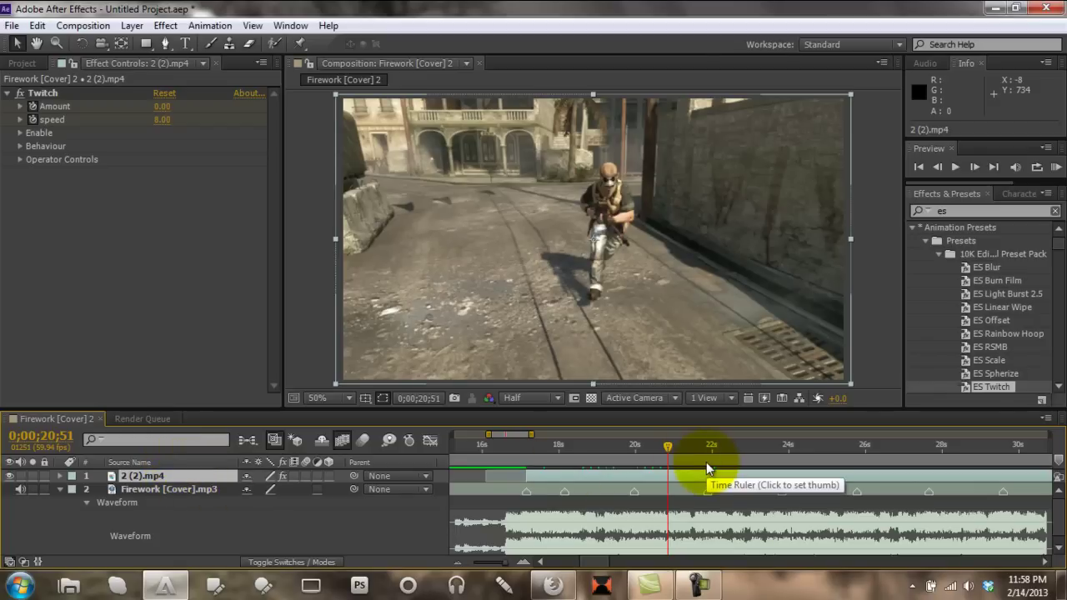
Duplicate the 2 (2).mp4 layer, delete the duplicate and reselect the original clip
key(ctrl+d)
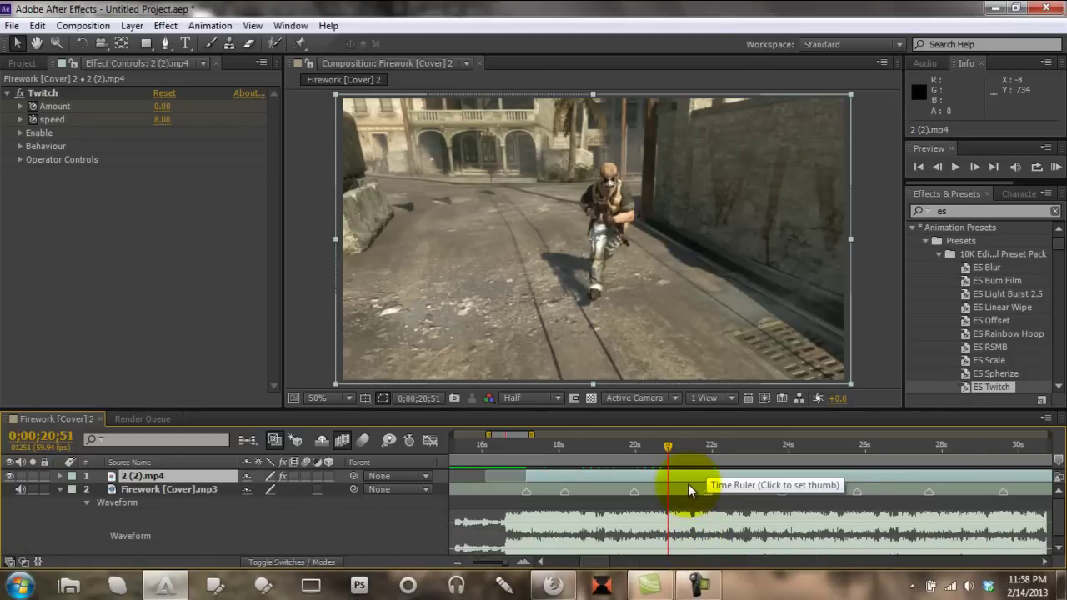
key(ctrl+d)
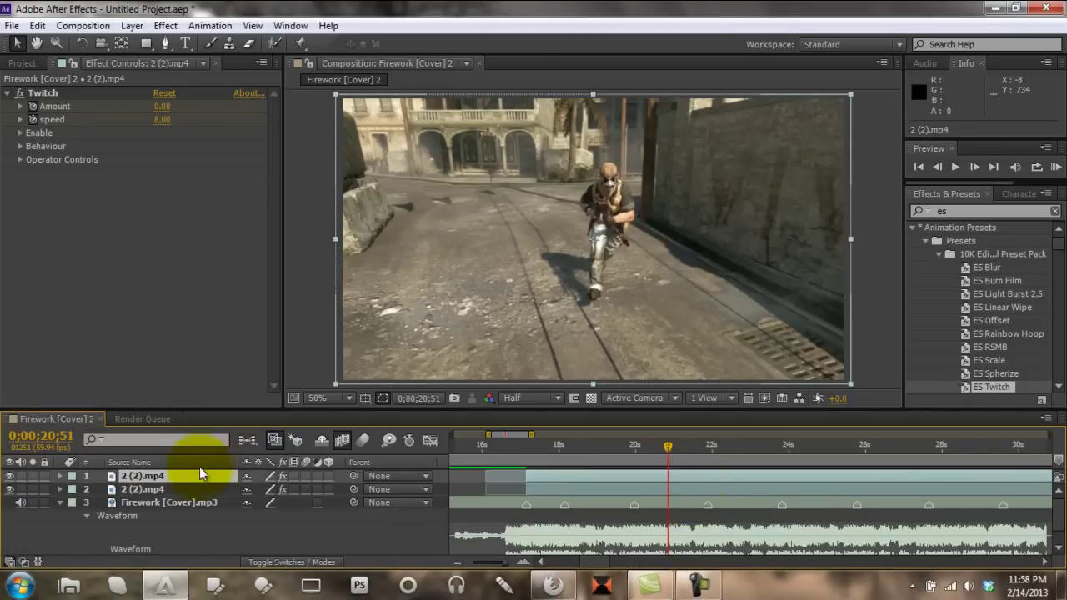
key(Delete)
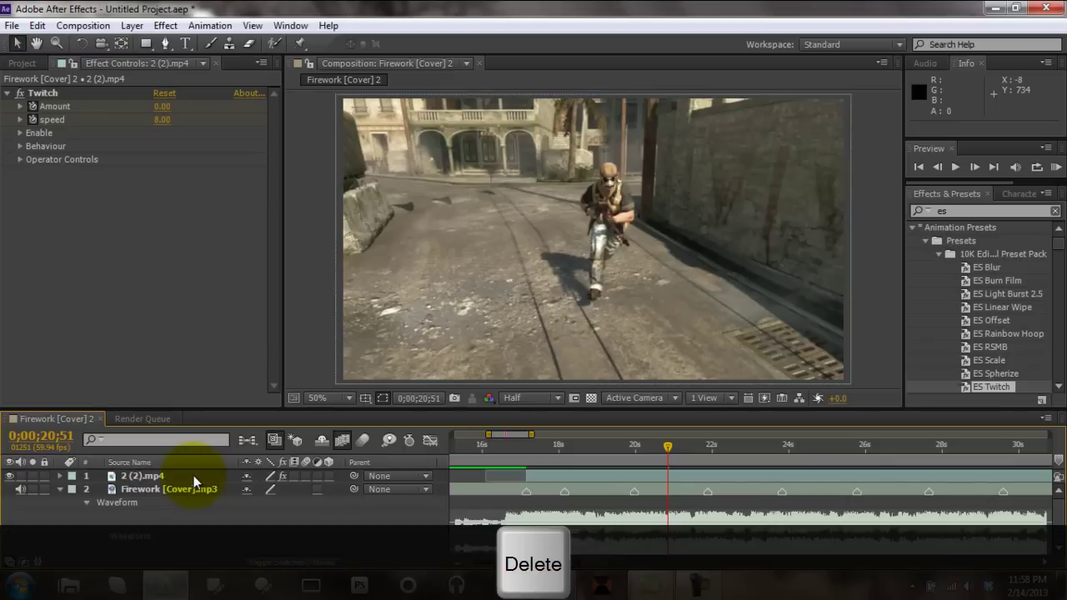
click(193, 475)
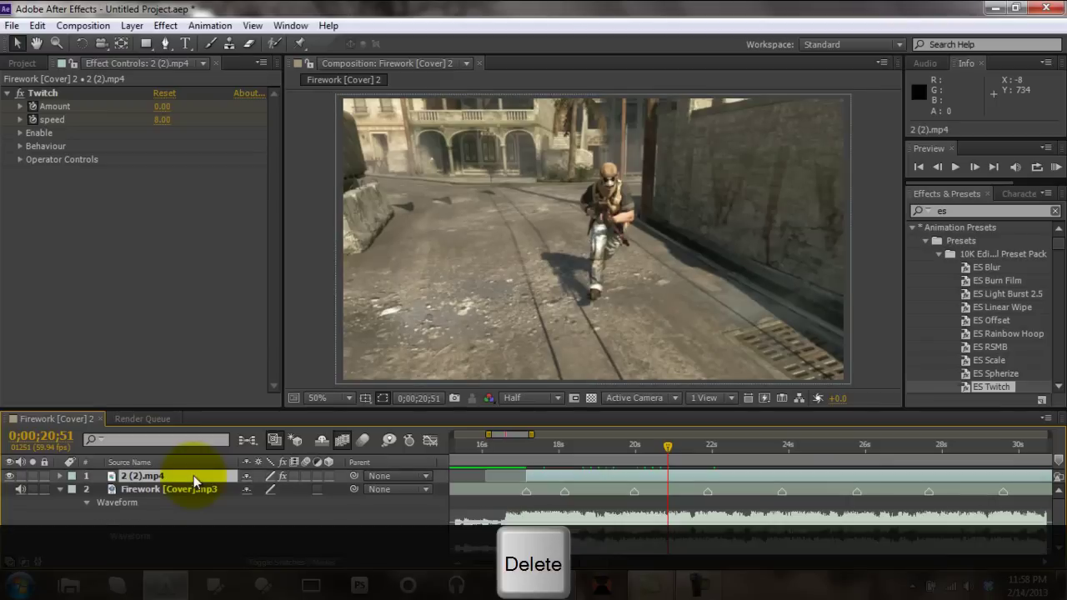
Cut the 2 (2).mp4 layer, undo the cut and copy the layer instead
key(ctrl+x)
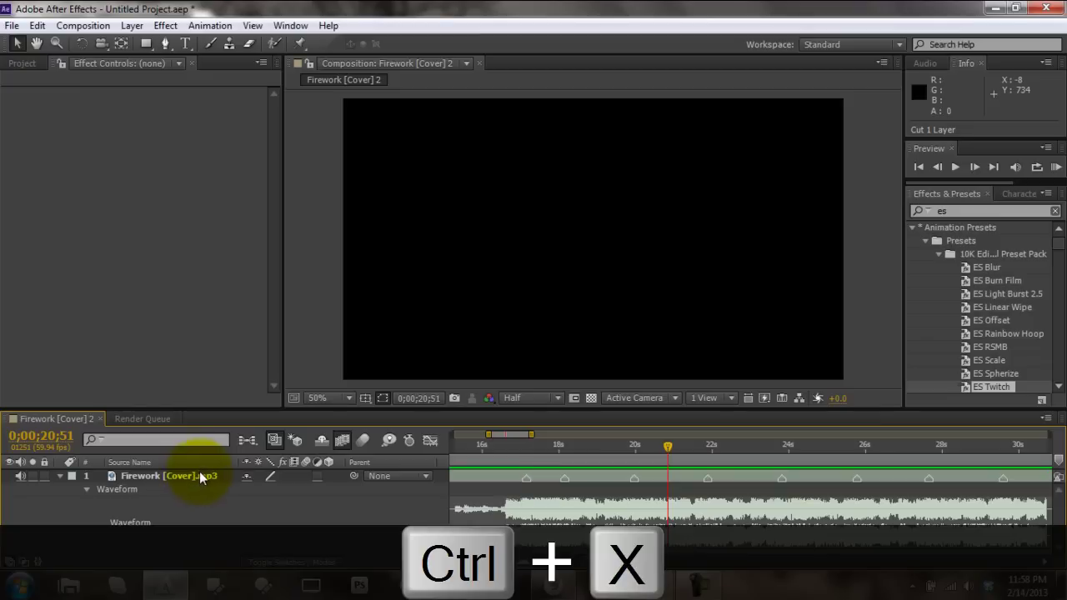
key(ctrl+z)
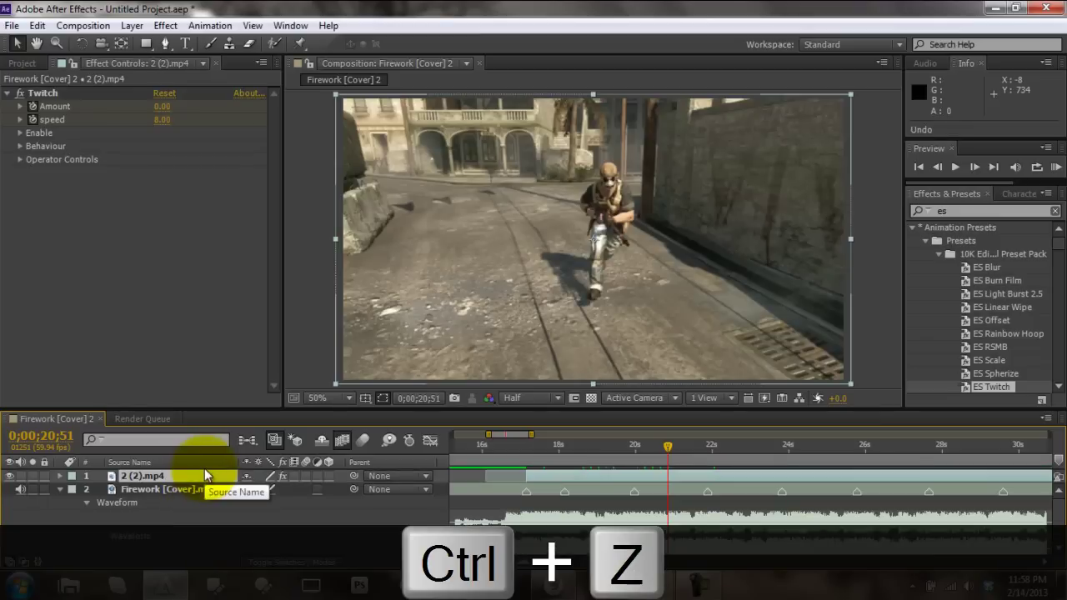
key(ctrl+c)
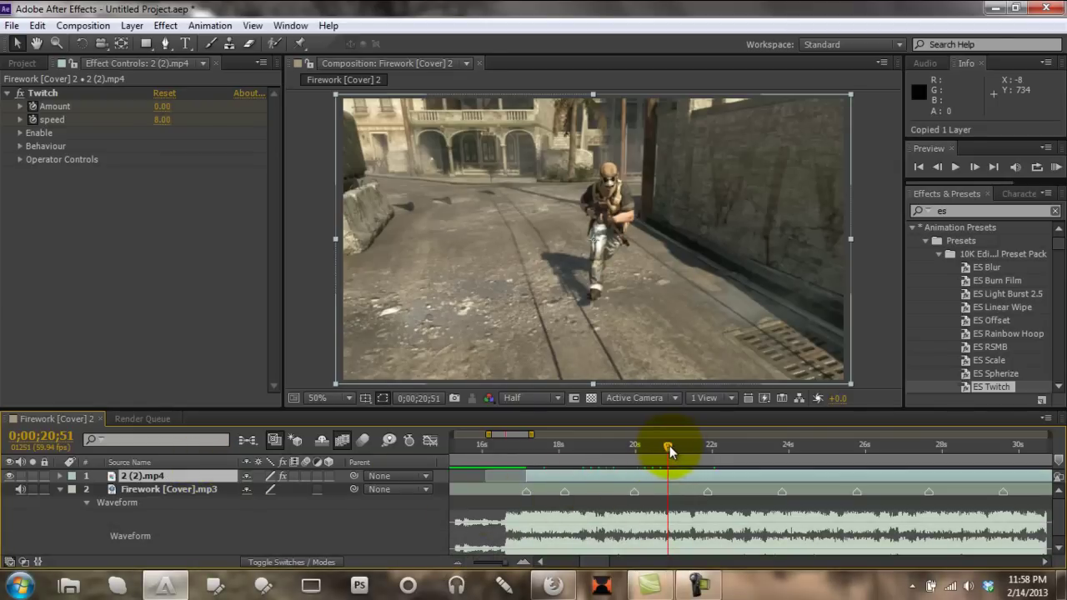
Add a layer marker to Firework [Cover].mp3 at 0;00;24;57 and undo it
drag(669, 448, 825, 462)
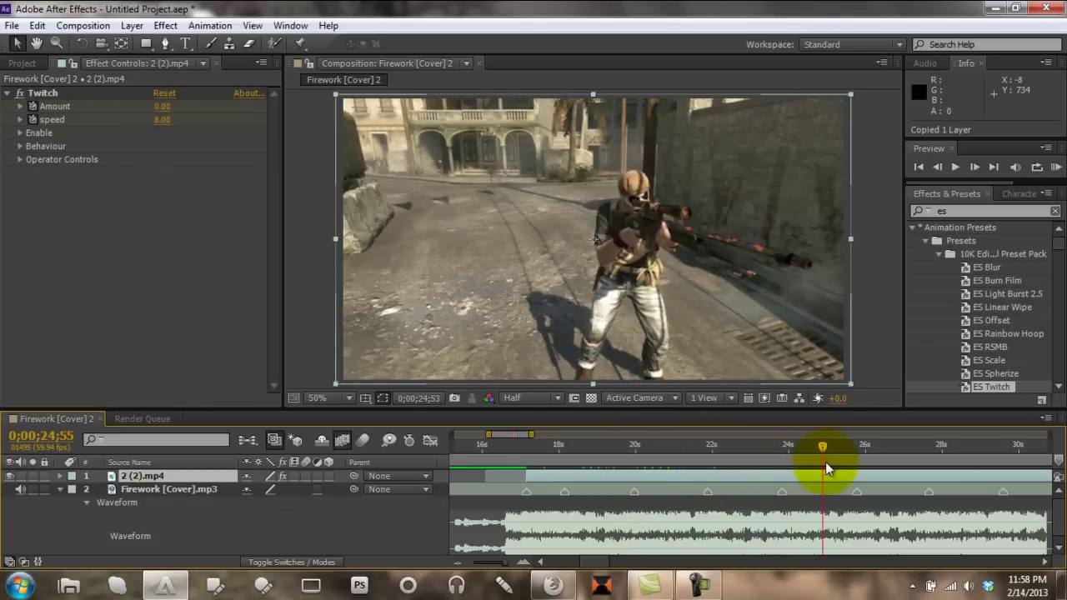
click(741, 493)
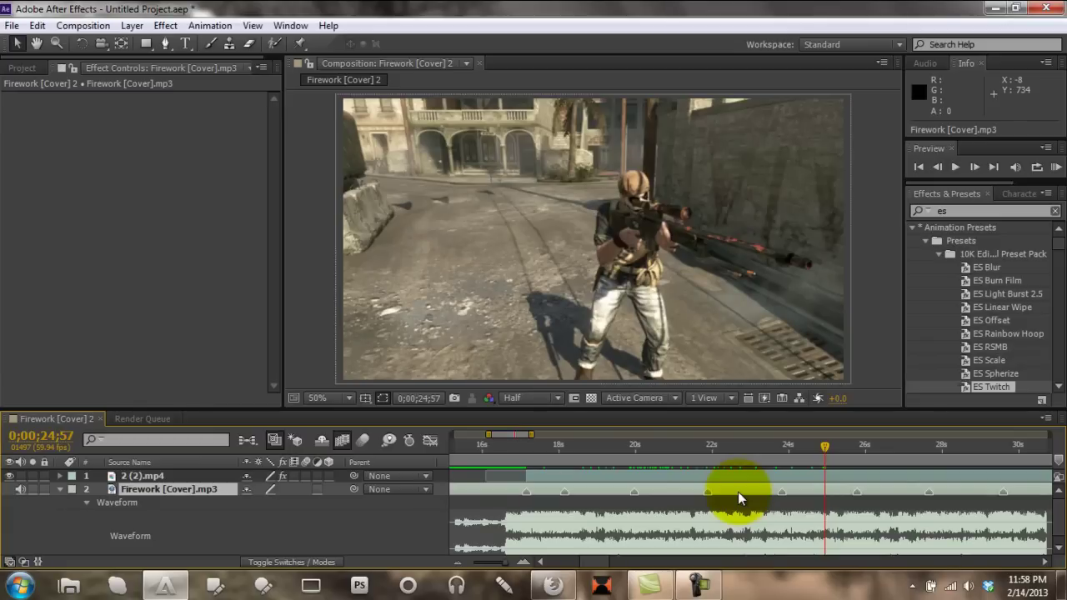
key(KP_Multiply)
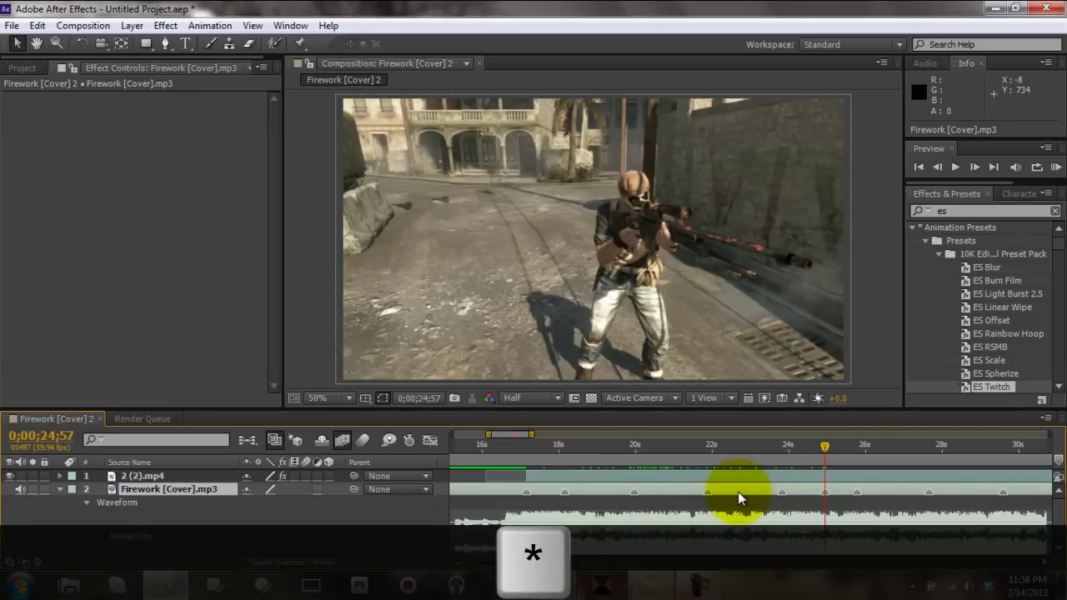
key(ctrl+z)
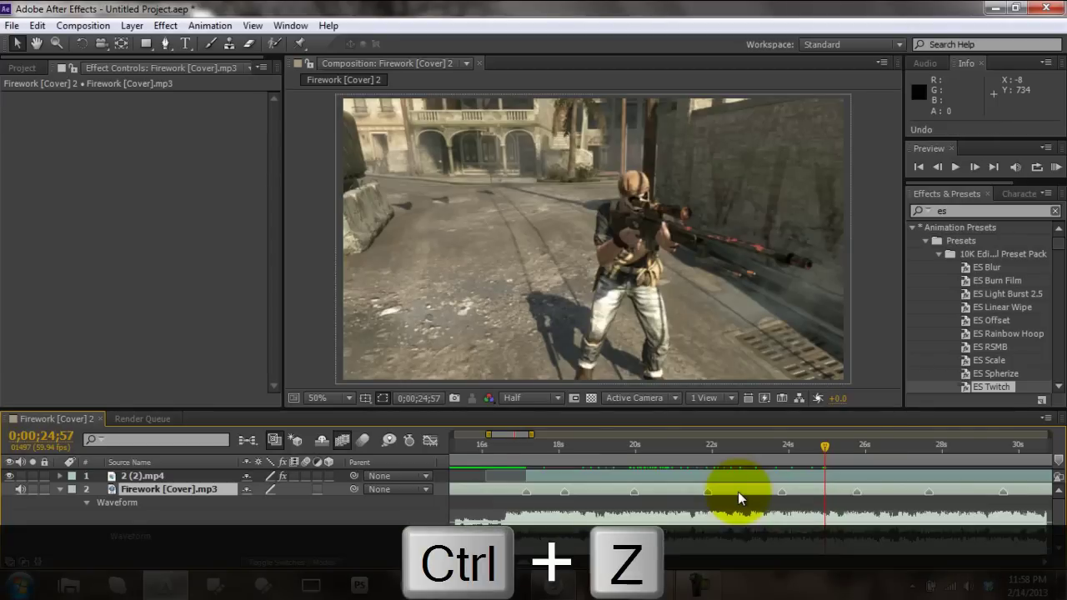